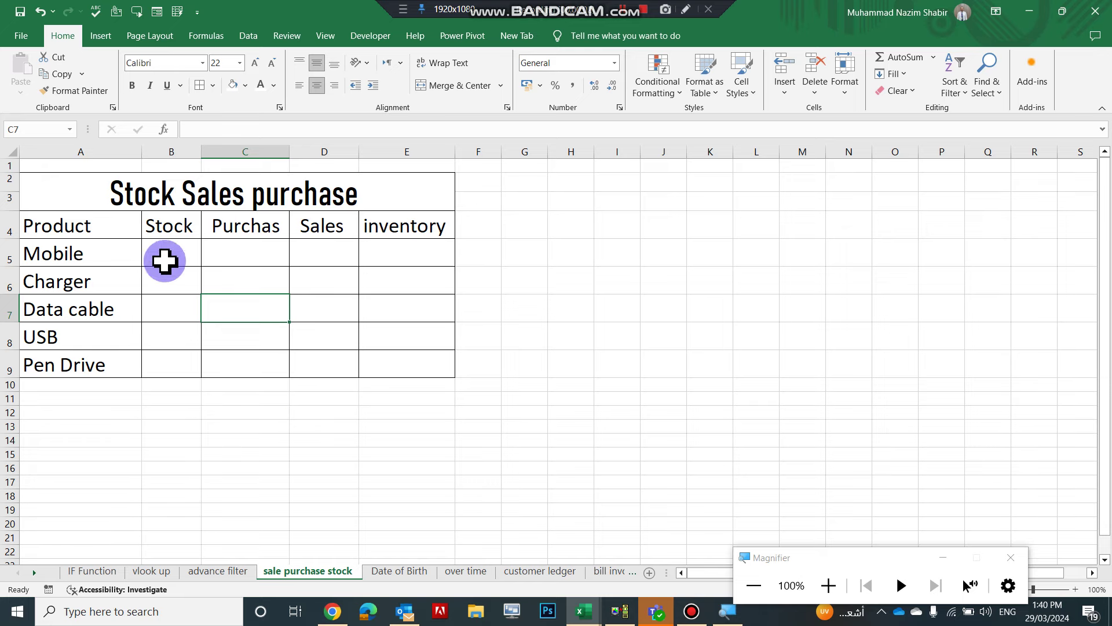
# - Drag columns B, C, D and E wider and increase the height of product rows 5–9
pyautogui.click(141, 193)
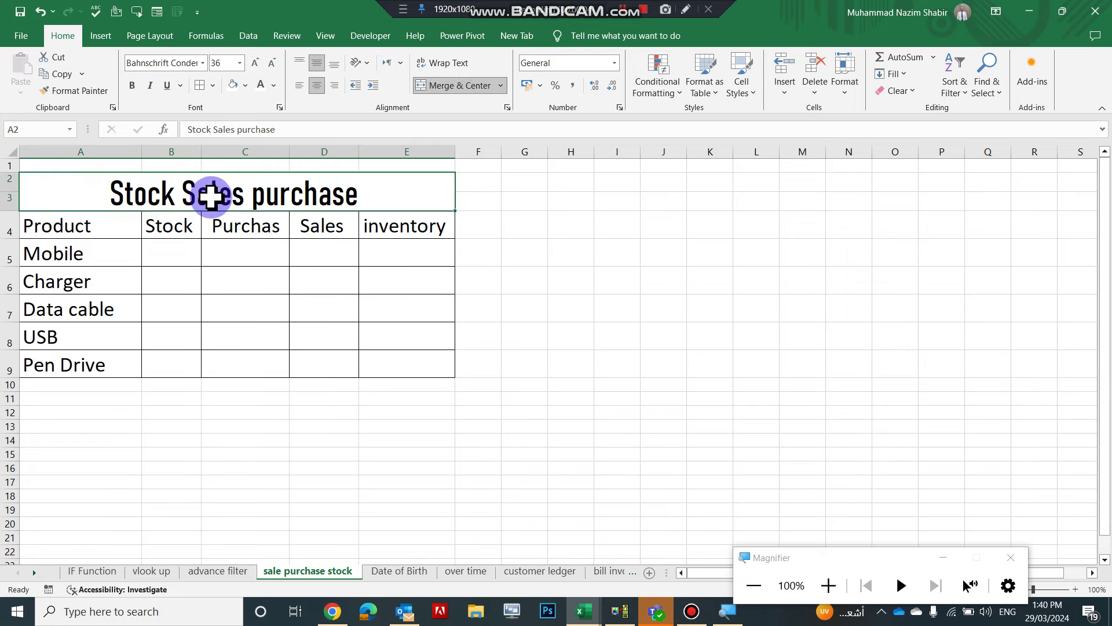
pyautogui.click(176, 150)
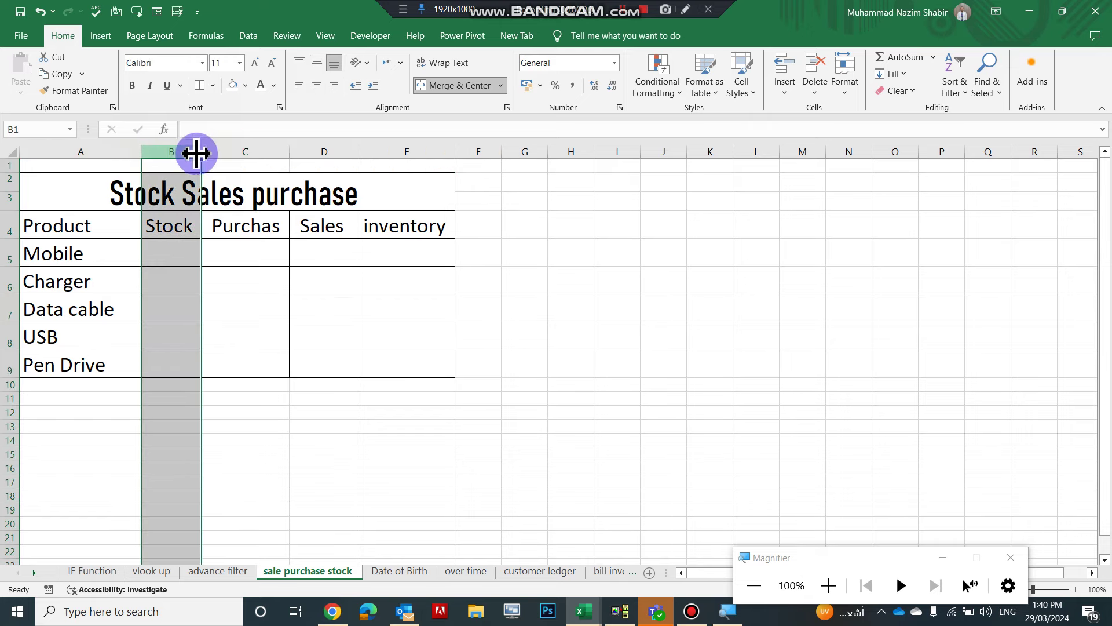
pyautogui.moveTo(201, 151); pyautogui.dragTo(275, 167)
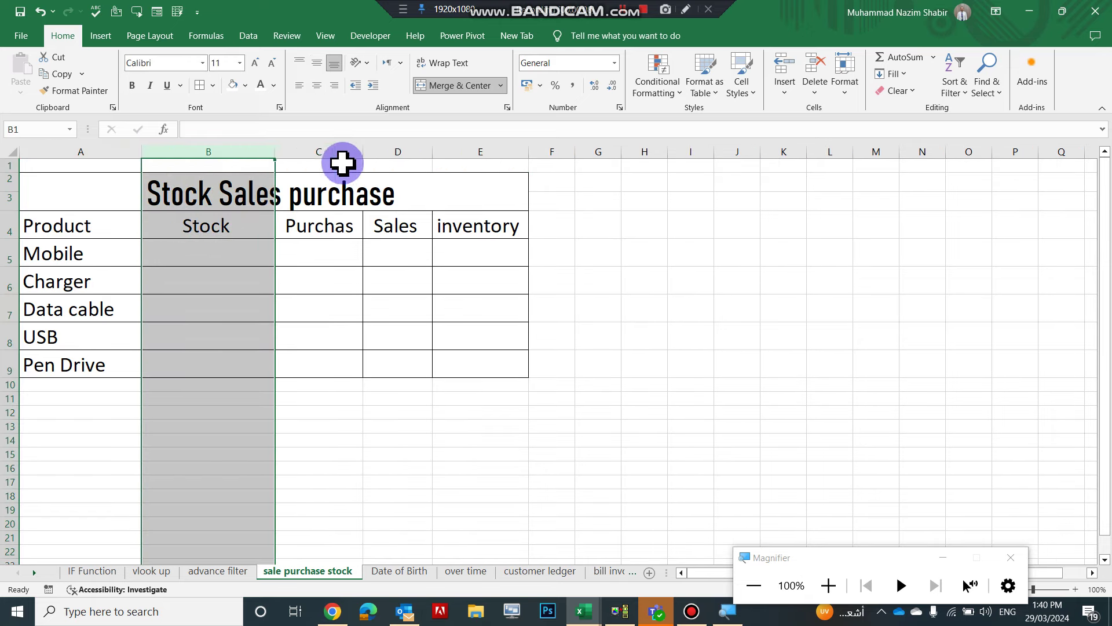
pyautogui.click(350, 152)
pyautogui.moveTo(363, 152); pyautogui.dragTo(450, 155)
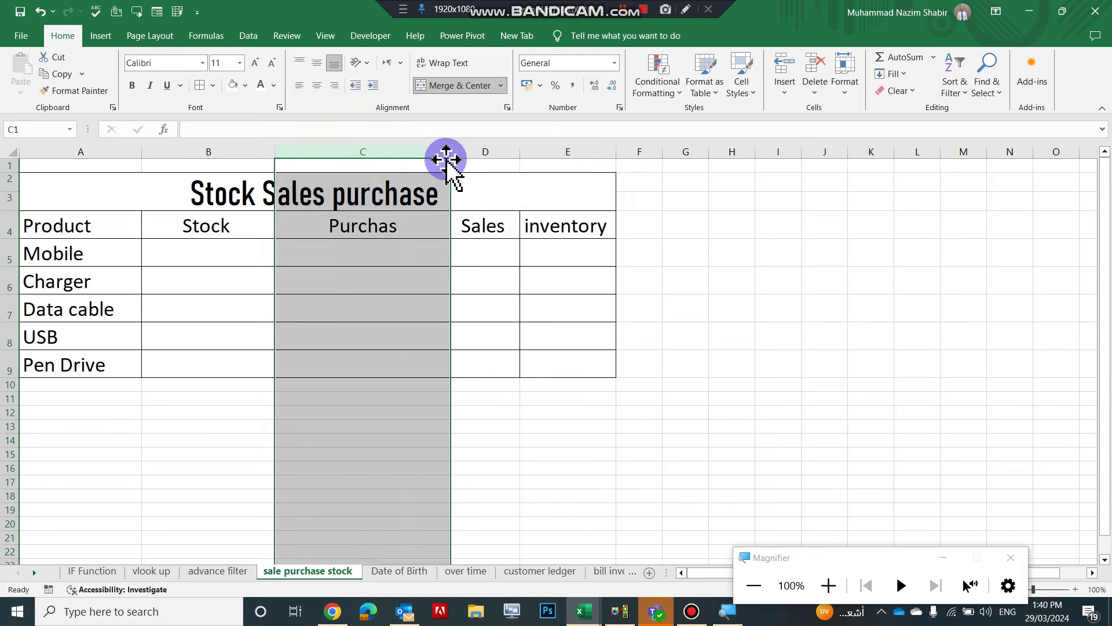
pyautogui.click(512, 153)
pyautogui.moveTo(522, 151); pyautogui.dragTo(610, 152)
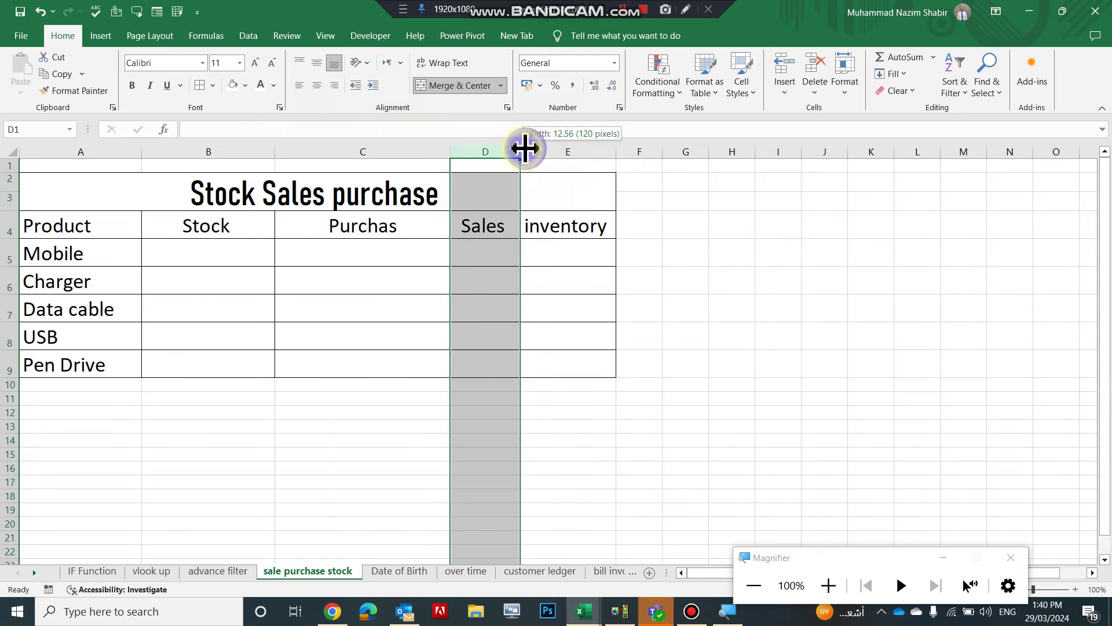
pyautogui.click(674, 144)
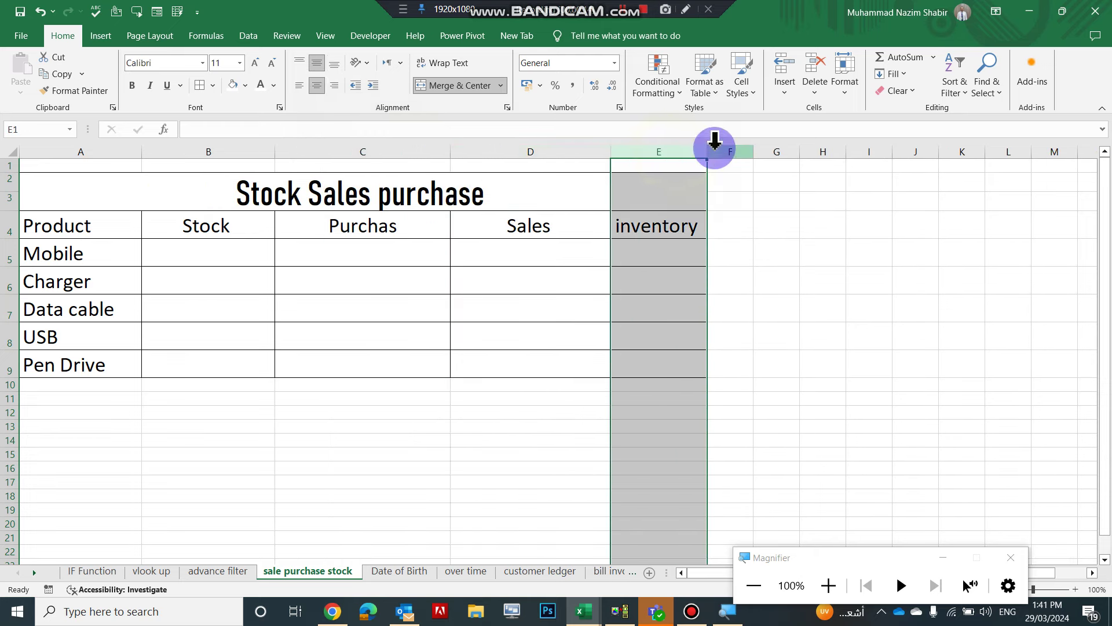
pyautogui.moveTo(708, 152); pyautogui.dragTo(758, 155)
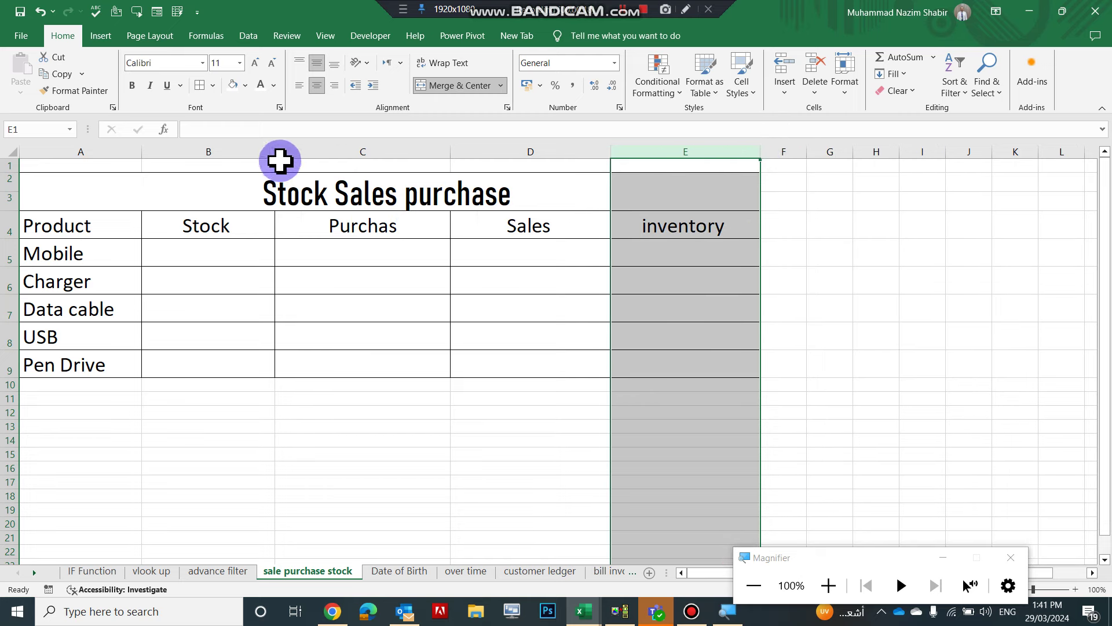
pyautogui.moveTo(275, 151); pyautogui.dragTo(289, 152)
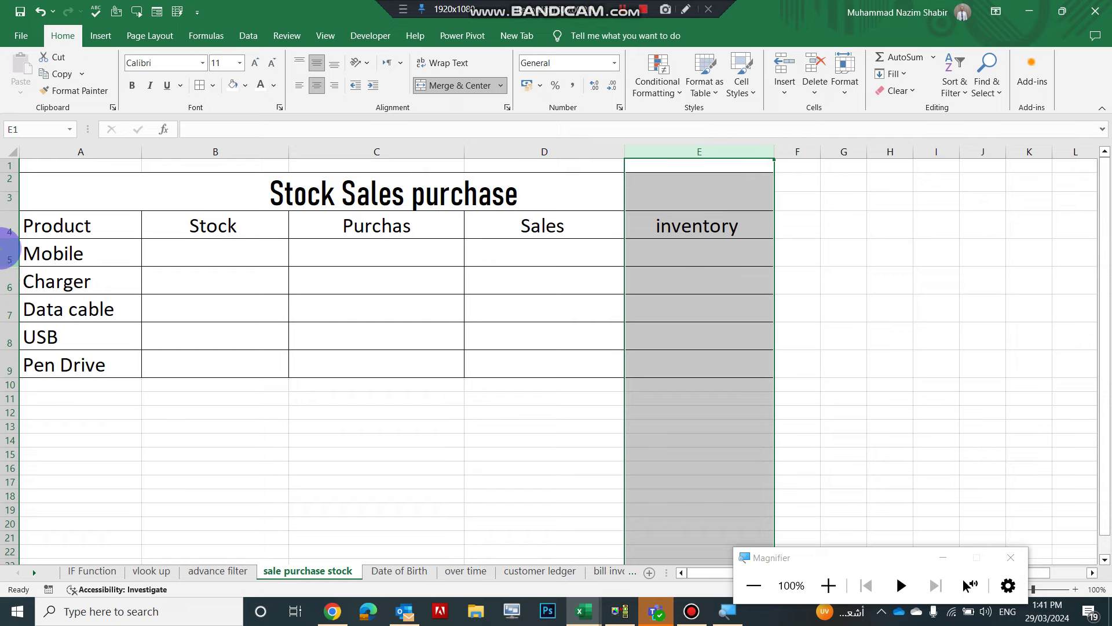
pyautogui.moveTo(9, 257); pyautogui.dragTo(9, 370)
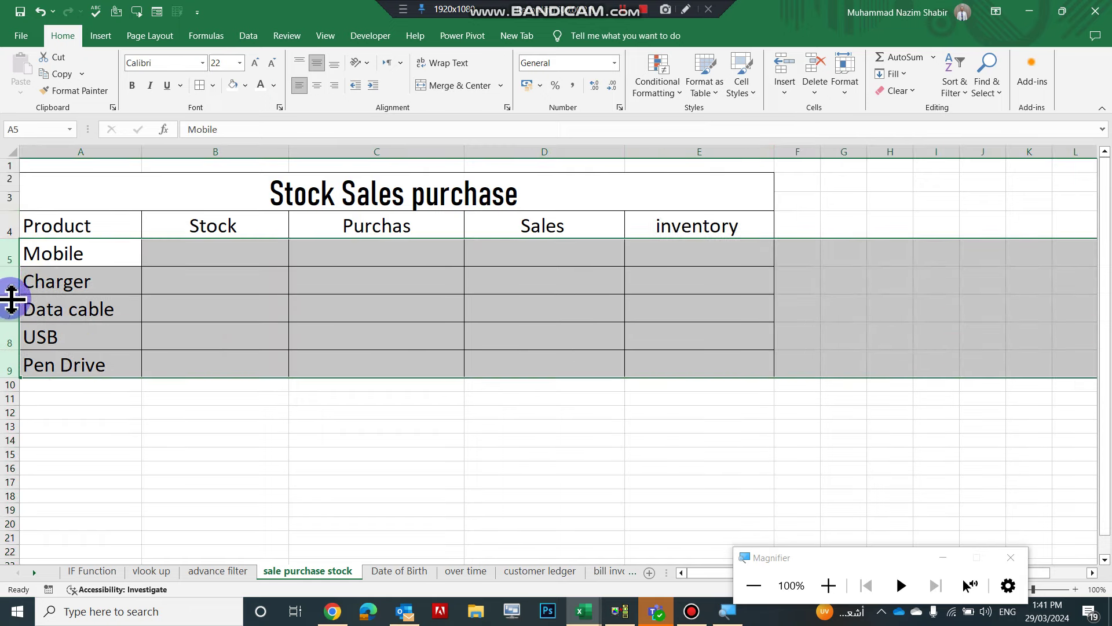
pyautogui.moveTo(10, 294); pyautogui.dragTo(10, 307)
# - Enter stock values 10, 15, 5, 5 and 15 in B5:B9
pyautogui.click(148, 249)
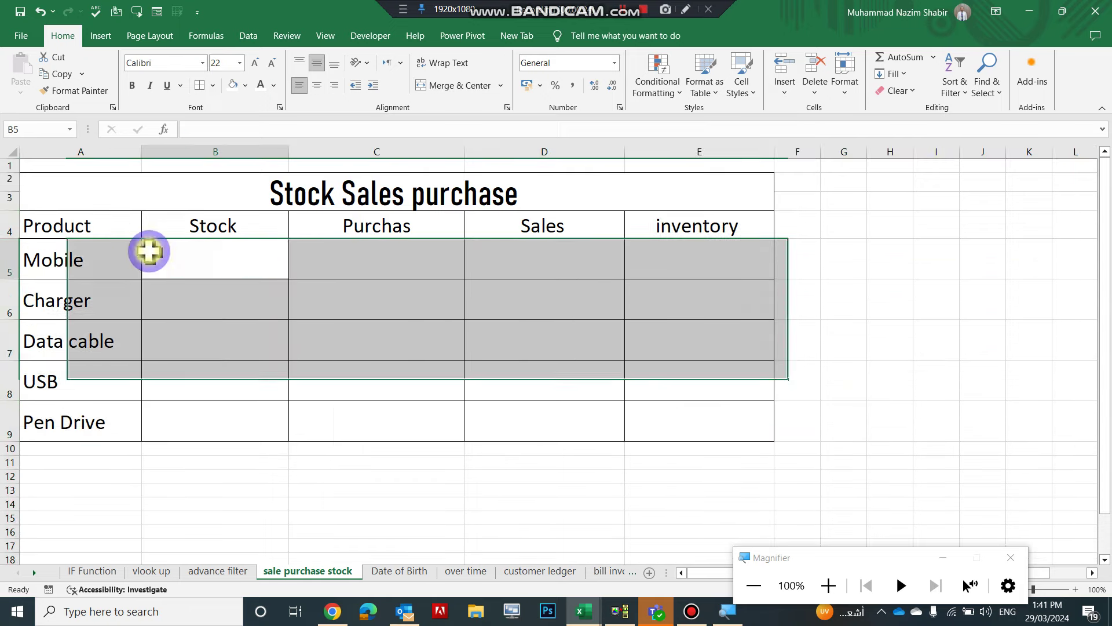
pyautogui.click(206, 229)
pyautogui.click(206, 264)
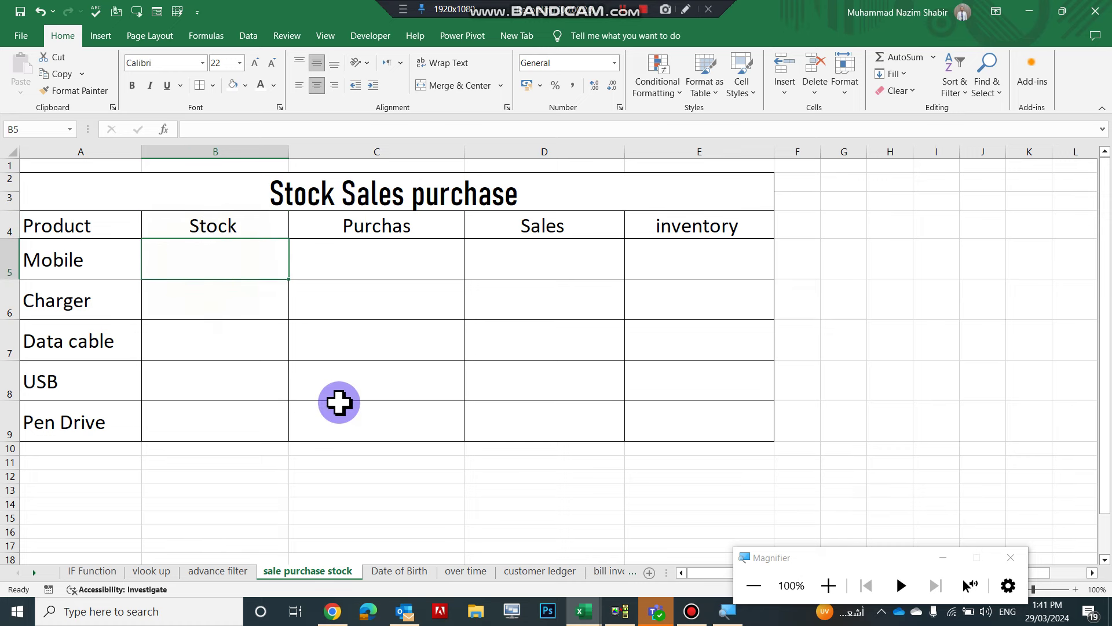
pyautogui.write('10')
pyautogui.press('Return')
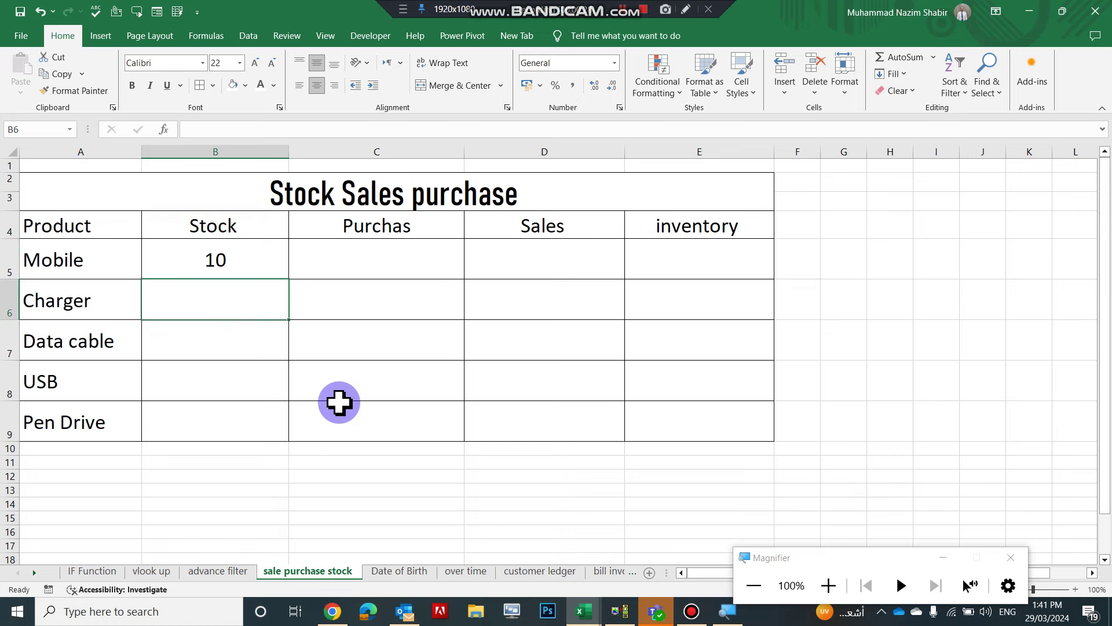
pyautogui.write('15')
pyautogui.press('Return')
pyautogui.write('5')
pyautogui.press('Return')
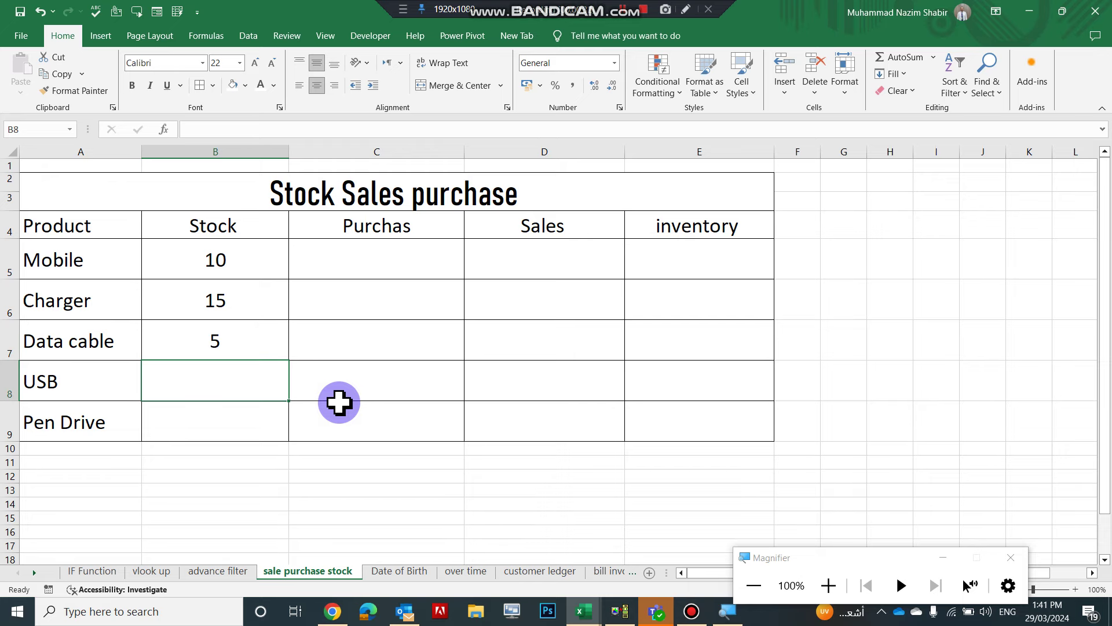
pyautogui.write('5')
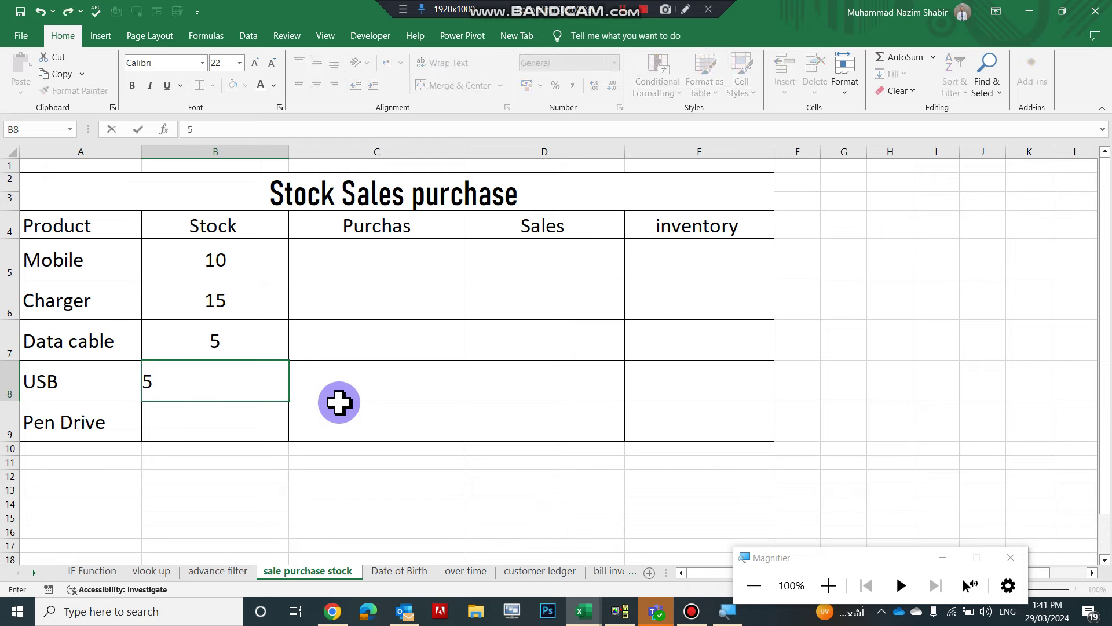
pyautogui.press('Return')
pyautogui.write('15')
pyautogui.press('Return')
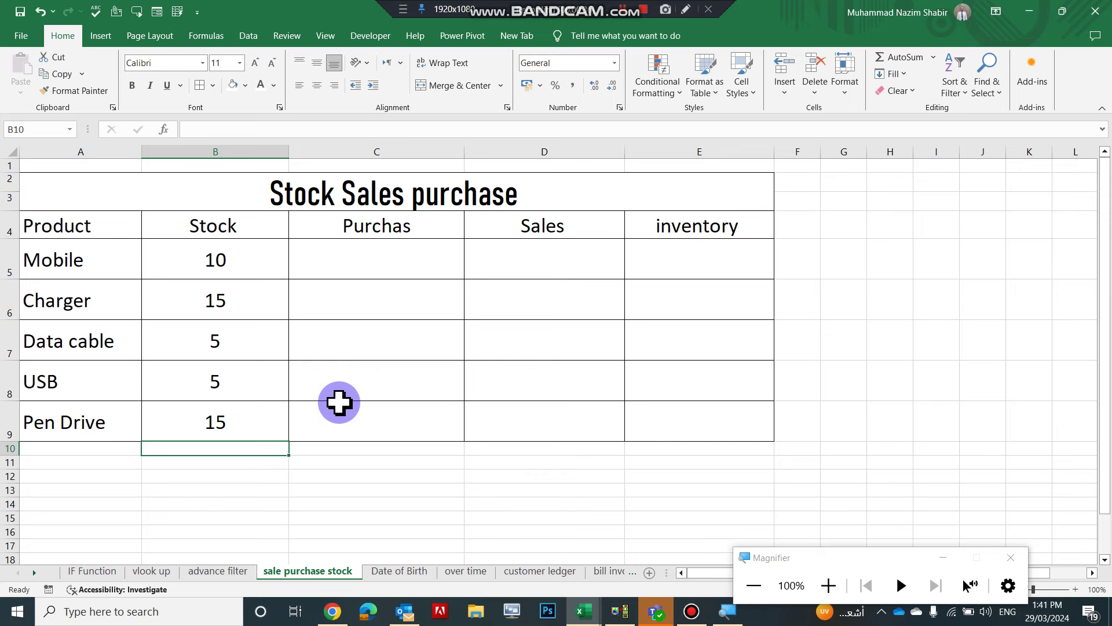
pyautogui.click(367, 265)
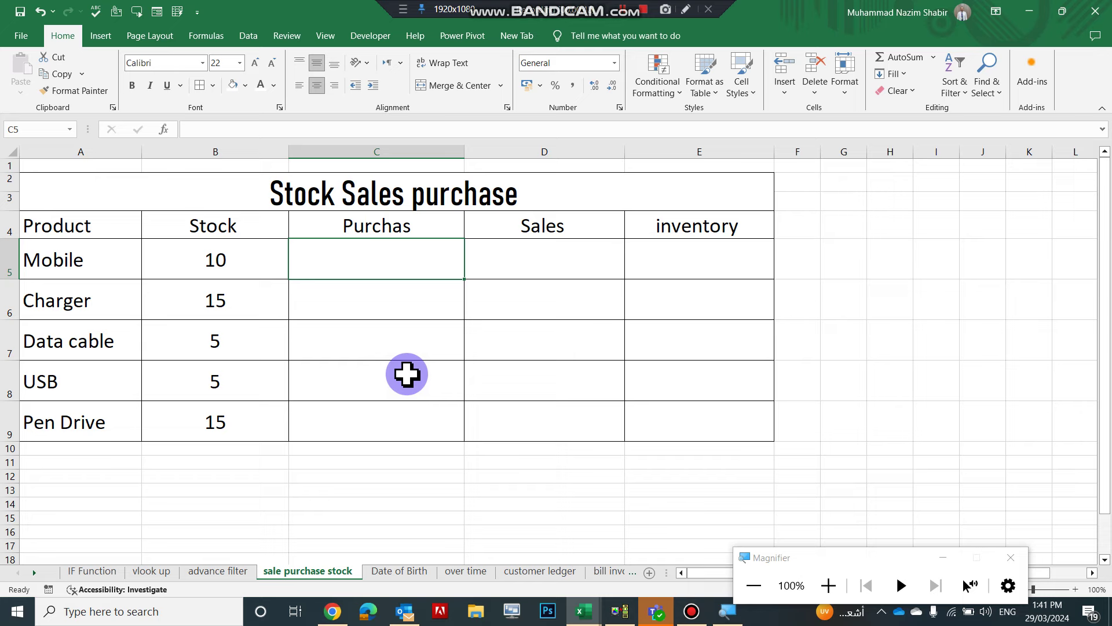
# - Enter Mobile's purchase of 10 and format B5:E9 as Number with two decimals
pyautogui.write('10')
pyautogui.press('Return')
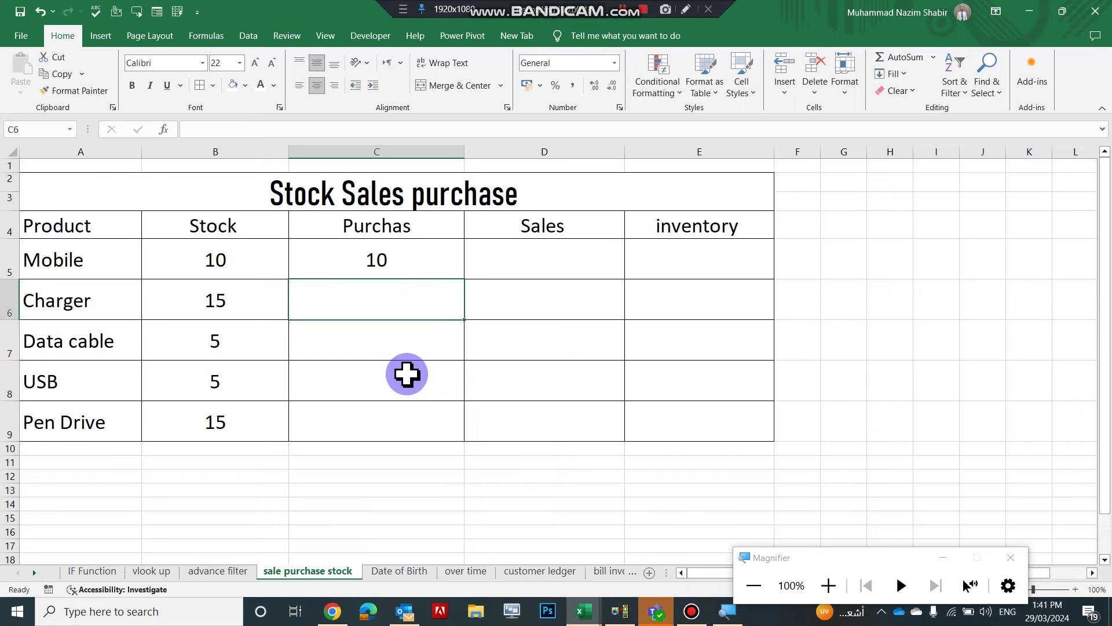
pyautogui.moveTo(214, 255); pyautogui.dragTo(738, 416)
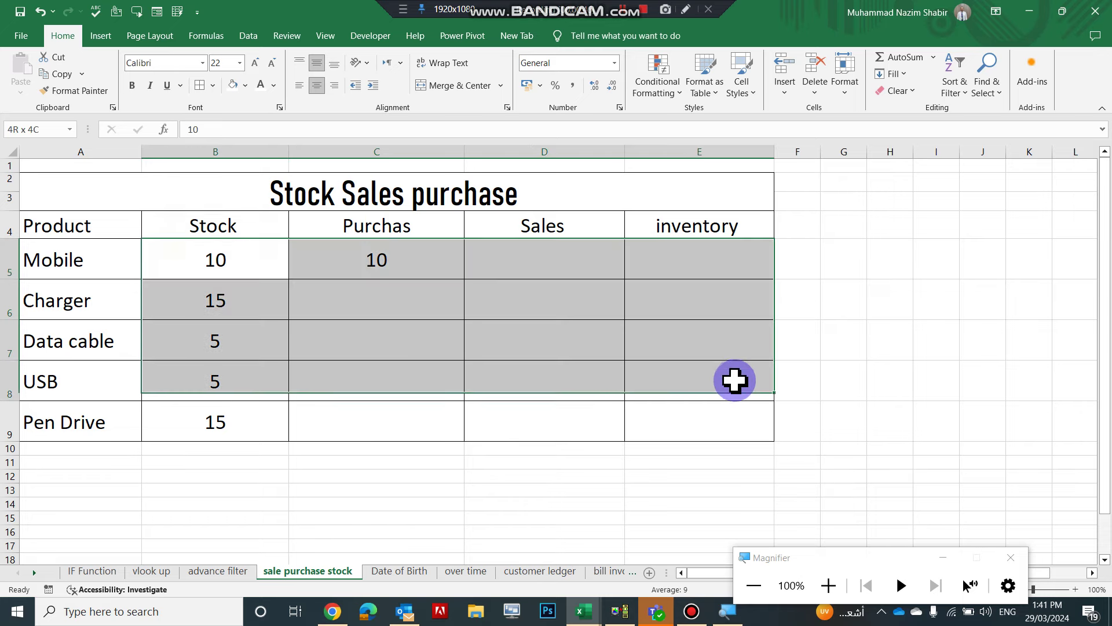
pyautogui.click(614, 63)
pyautogui.click(581, 119)
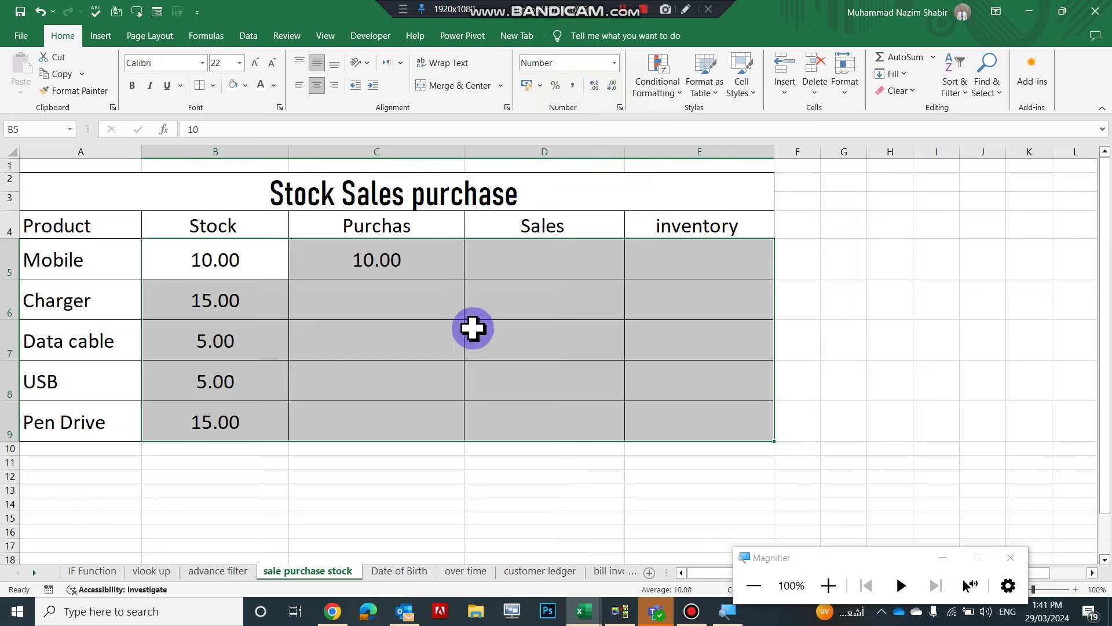
pyautogui.click(466, 261)
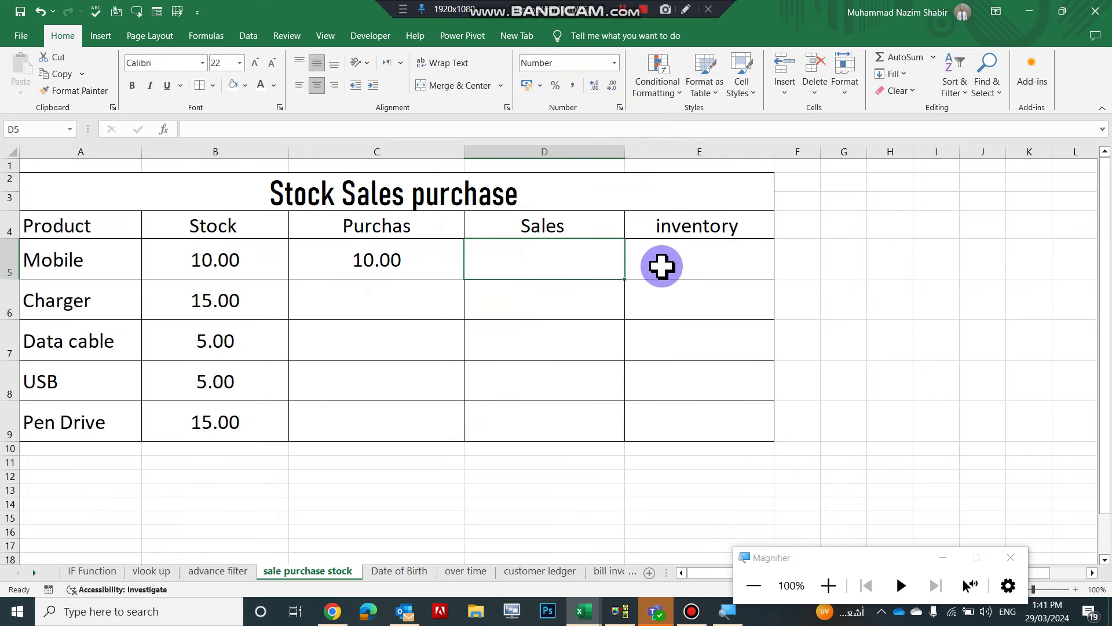
pyautogui.click(696, 257)
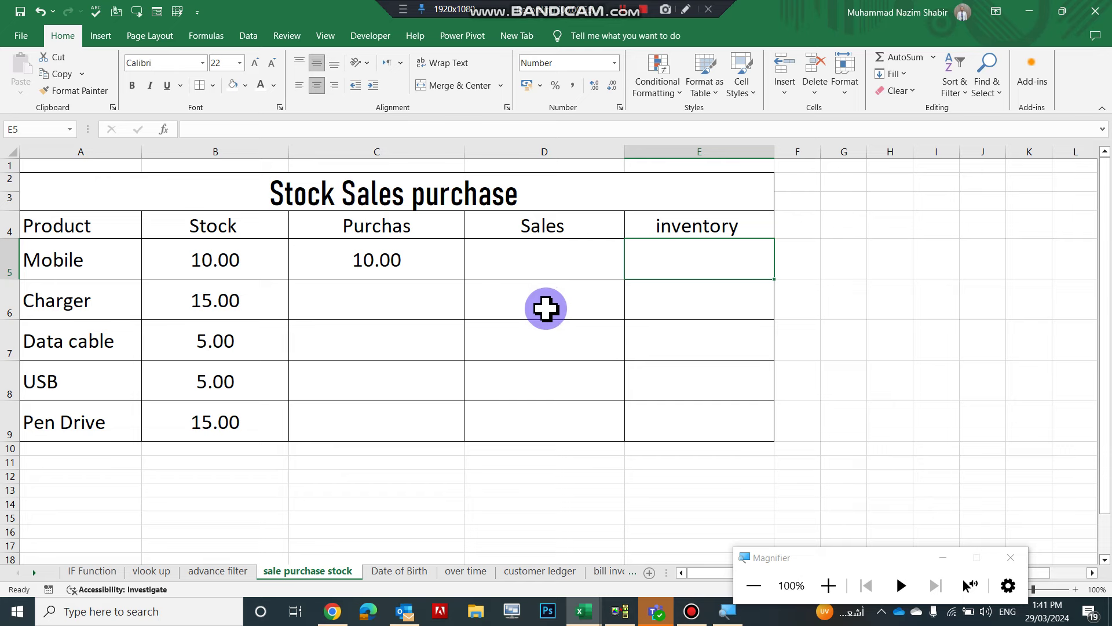
# - Enter purchases of 5, 15, 25 and 15 for Charger, Data cable, USB and Pen Drive
pyautogui.click(397, 296)
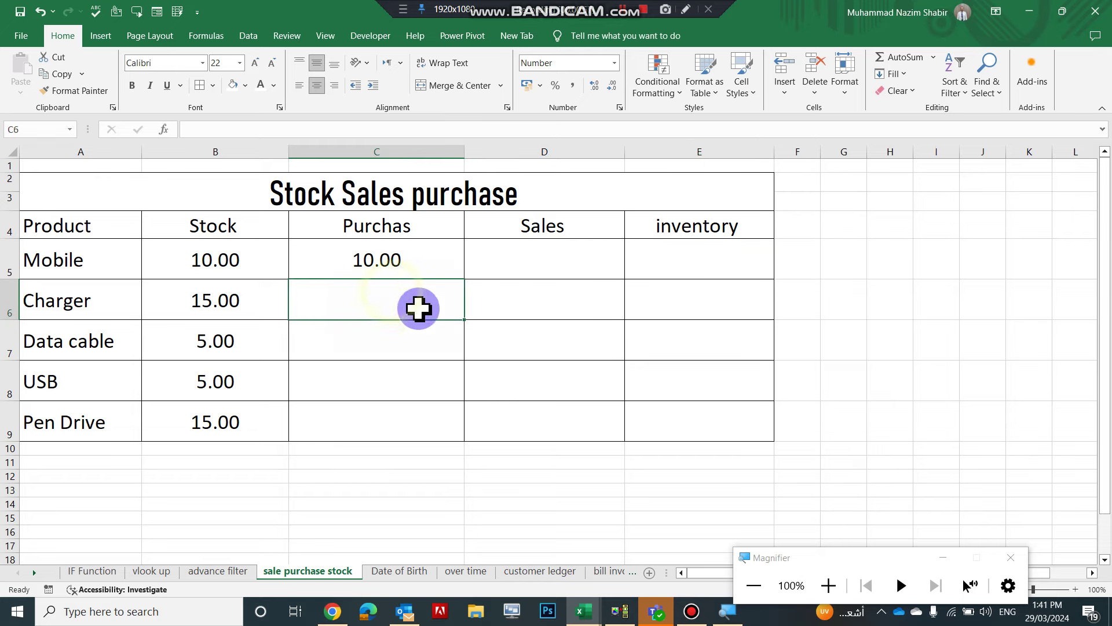
pyautogui.click(38, 294)
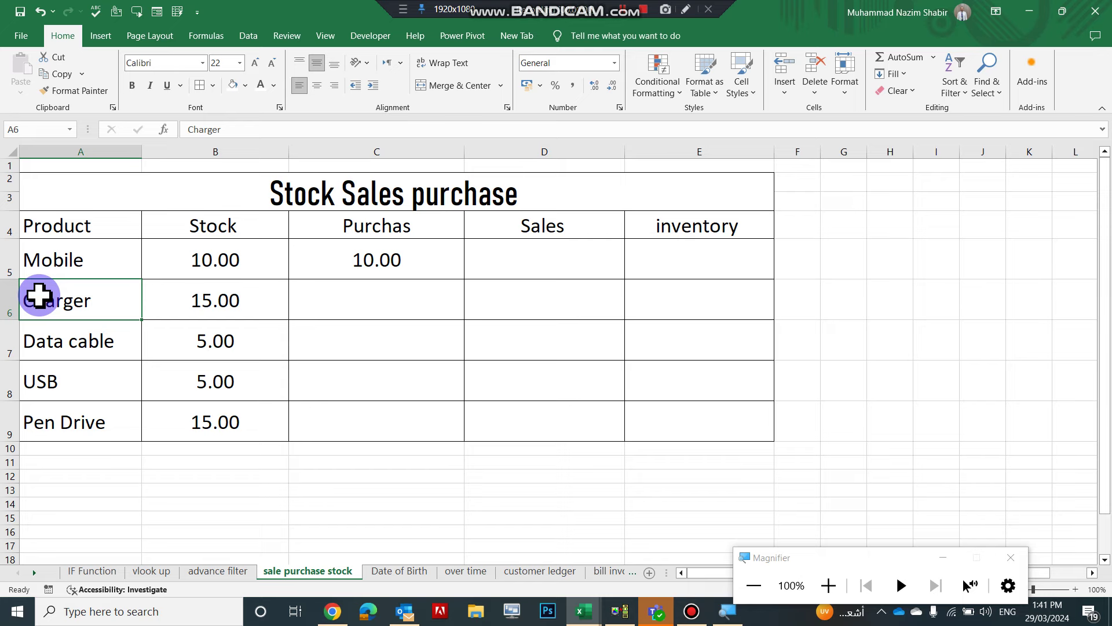
pyautogui.press('Right')
pyautogui.press('Right')
pyautogui.write('5')
pyautogui.press('Return')
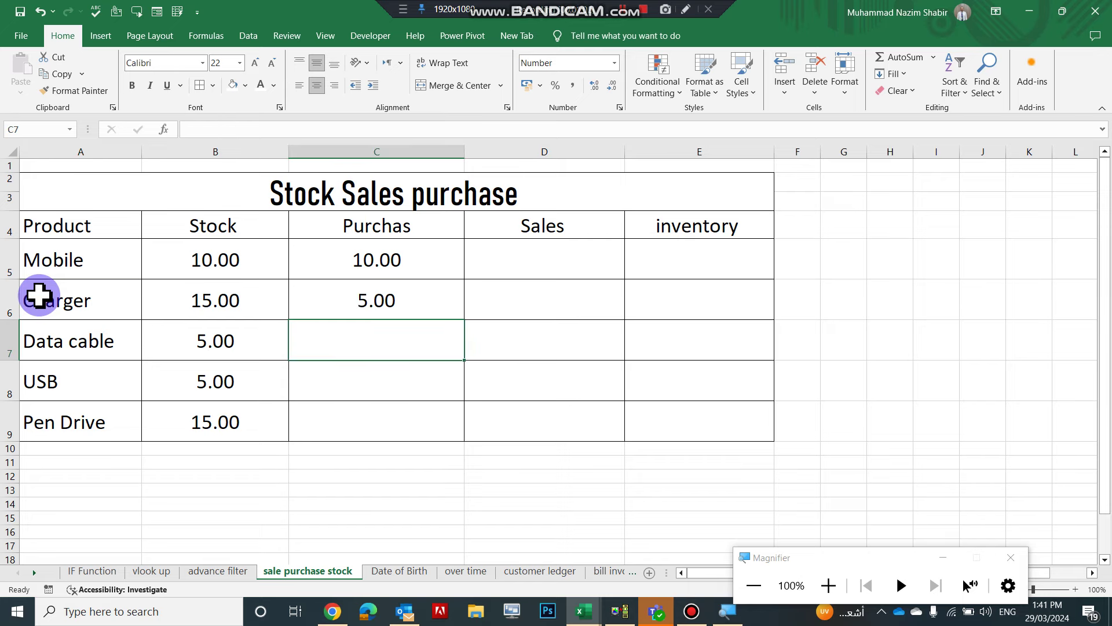
pyautogui.write('15')
pyautogui.press('Return')
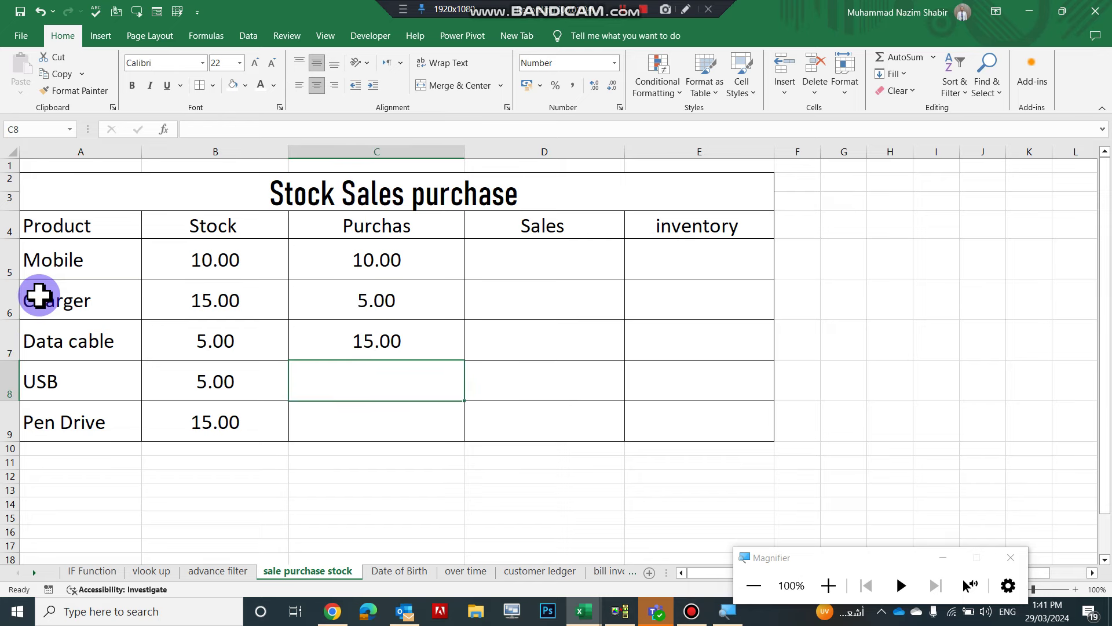
pyautogui.write('2')
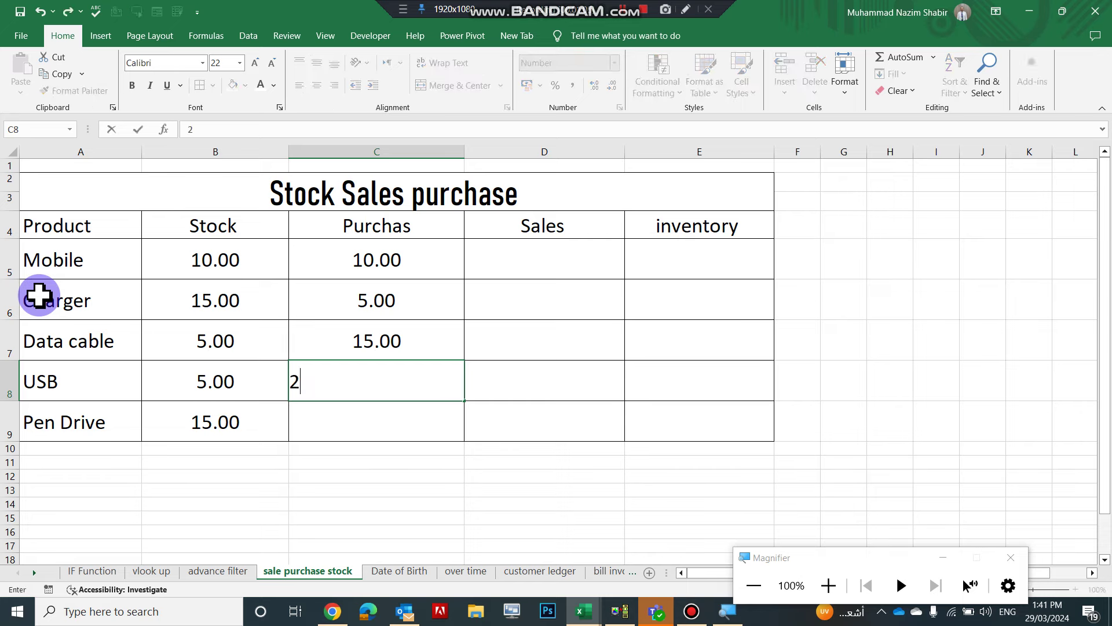
pyautogui.write('5')
pyautogui.press('Return')
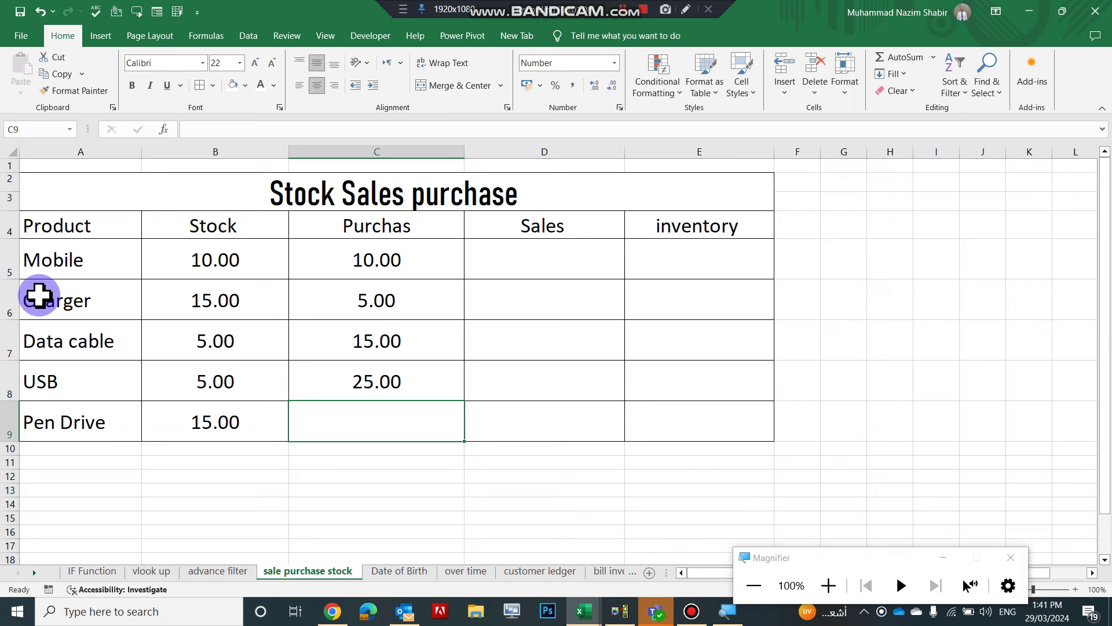
pyautogui.write('15')
pyautogui.press('Return')
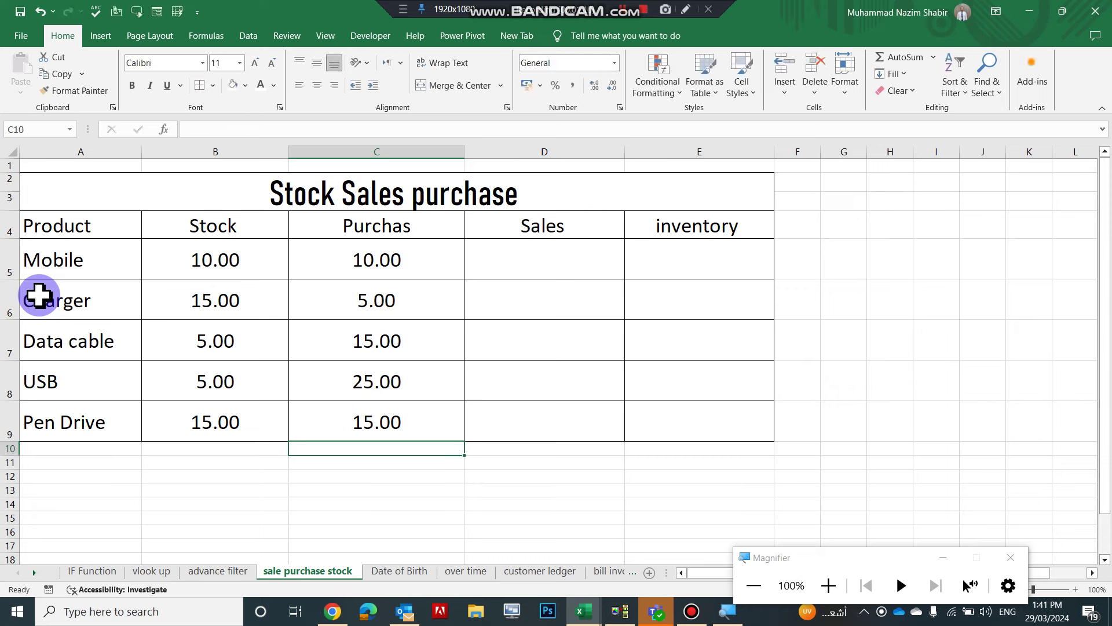
pyautogui.click(246, 261)
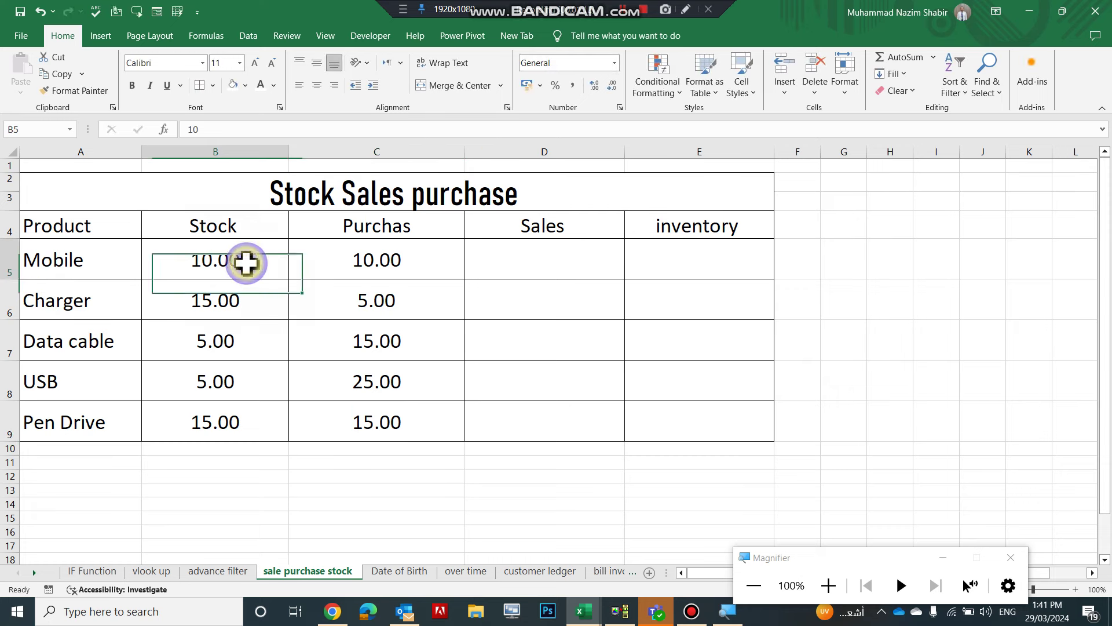
pyautogui.click(92, 256)
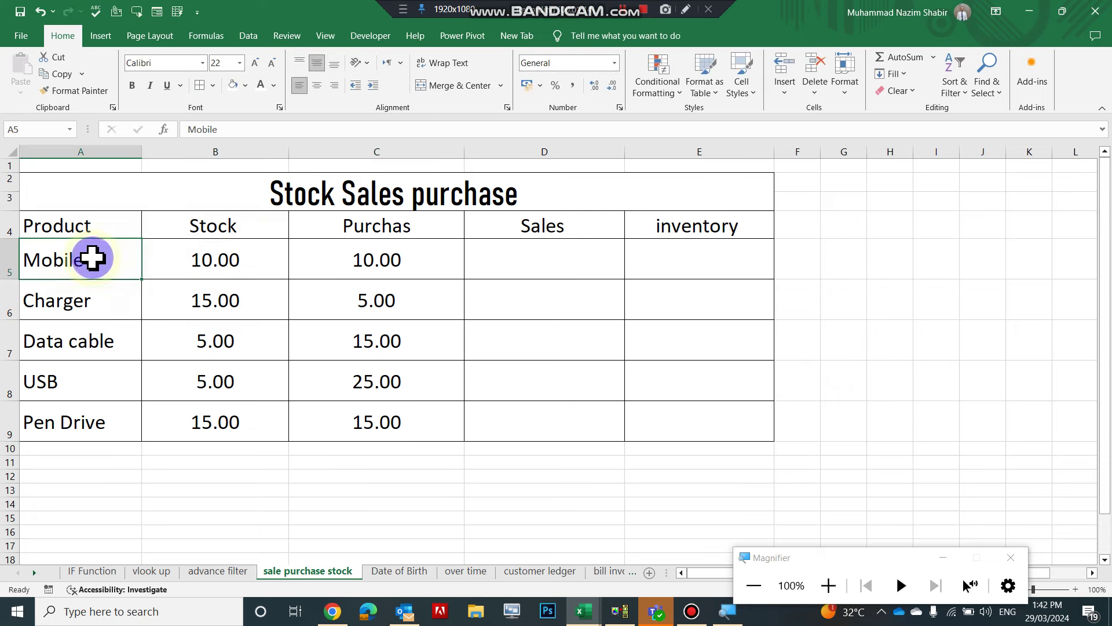
pyautogui.click(256, 262)
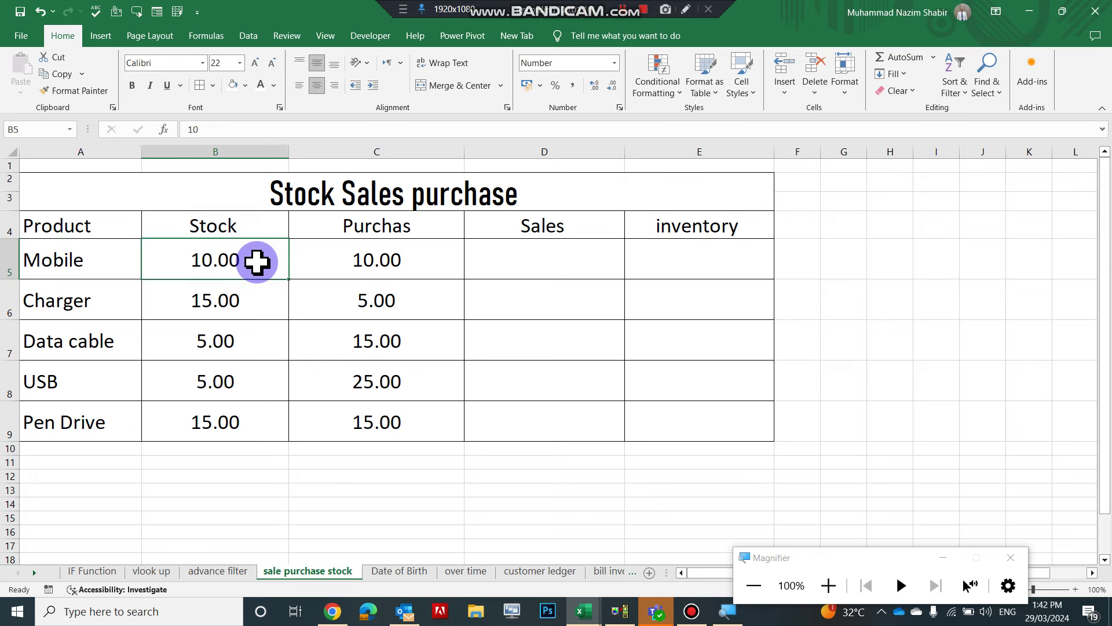
pyautogui.click(367, 263)
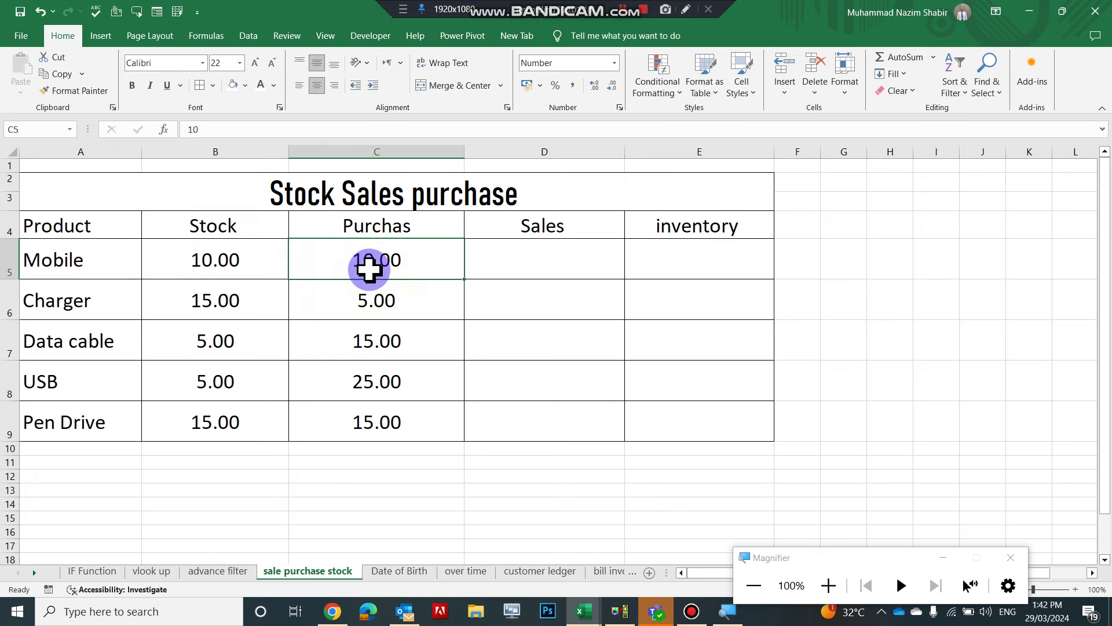
pyautogui.click(116, 300)
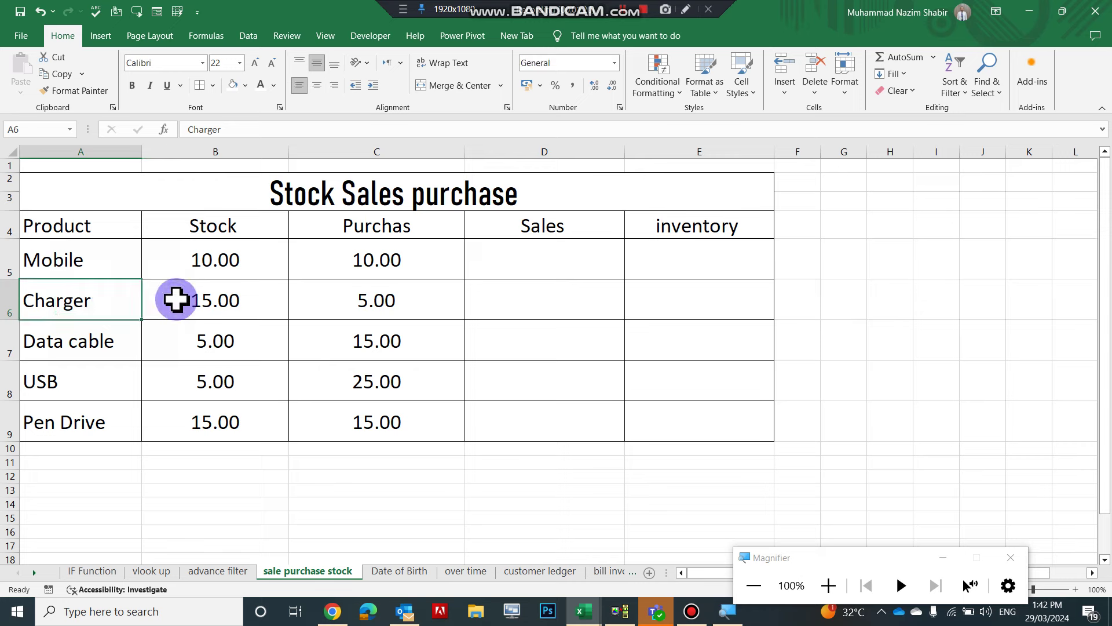
pyautogui.click(220, 302)
pyautogui.click(361, 308)
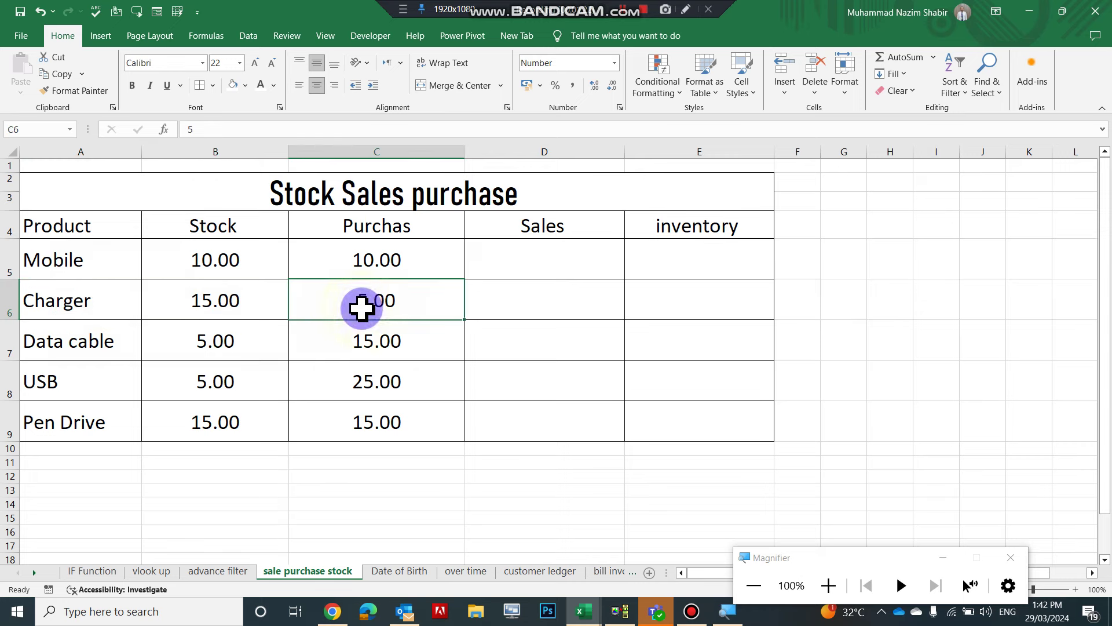
pyautogui.click(232, 340)
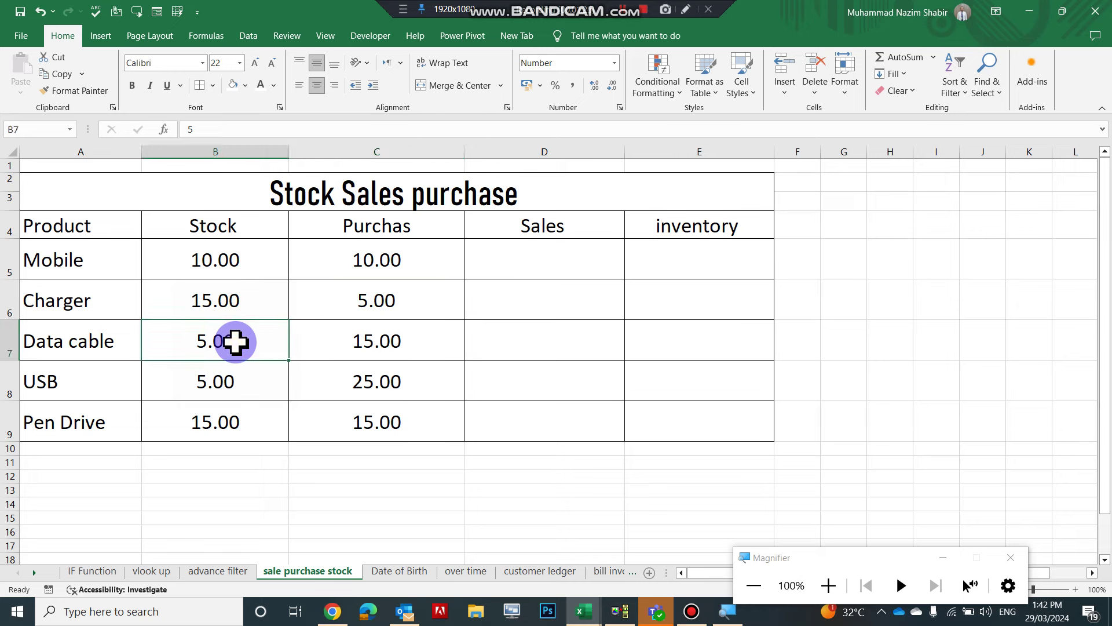
pyautogui.click(363, 347)
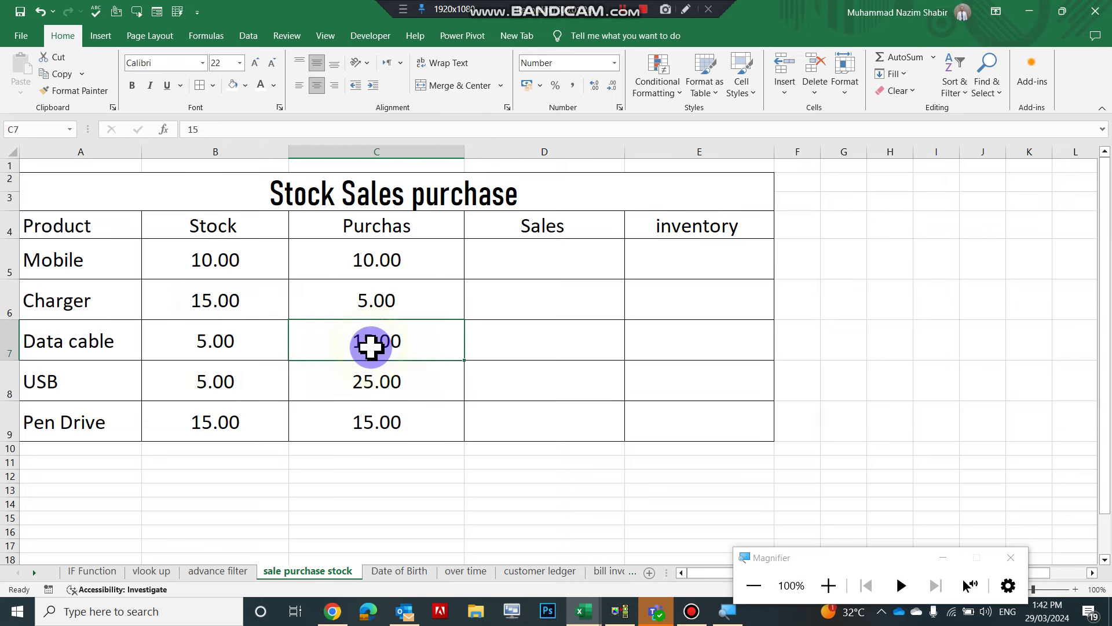
pyautogui.click(127, 395)
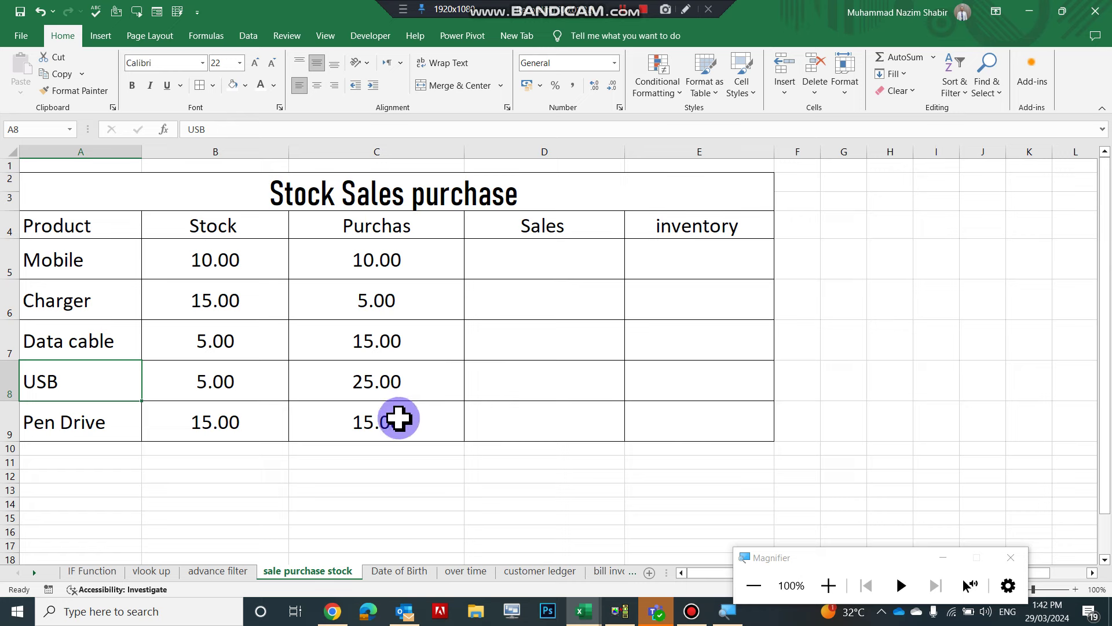
pyautogui.click(538, 269)
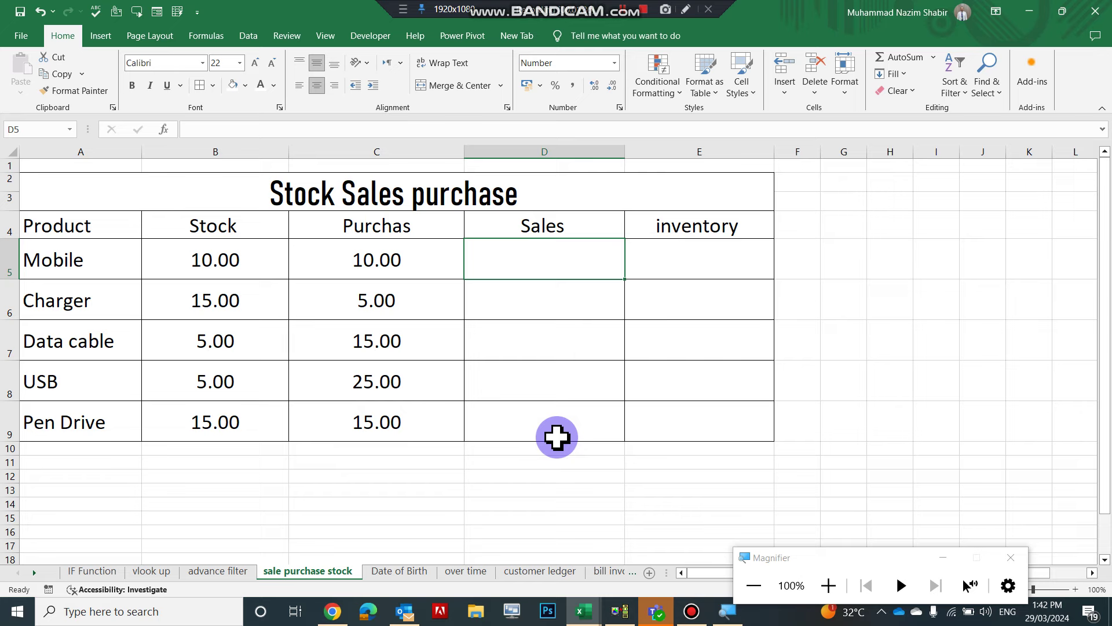
# - Enter sales of 5, 10, 10, 20 and 25 in D5:D9, then widen the inventory column
pyautogui.write('5')
pyautogui.press('Return')
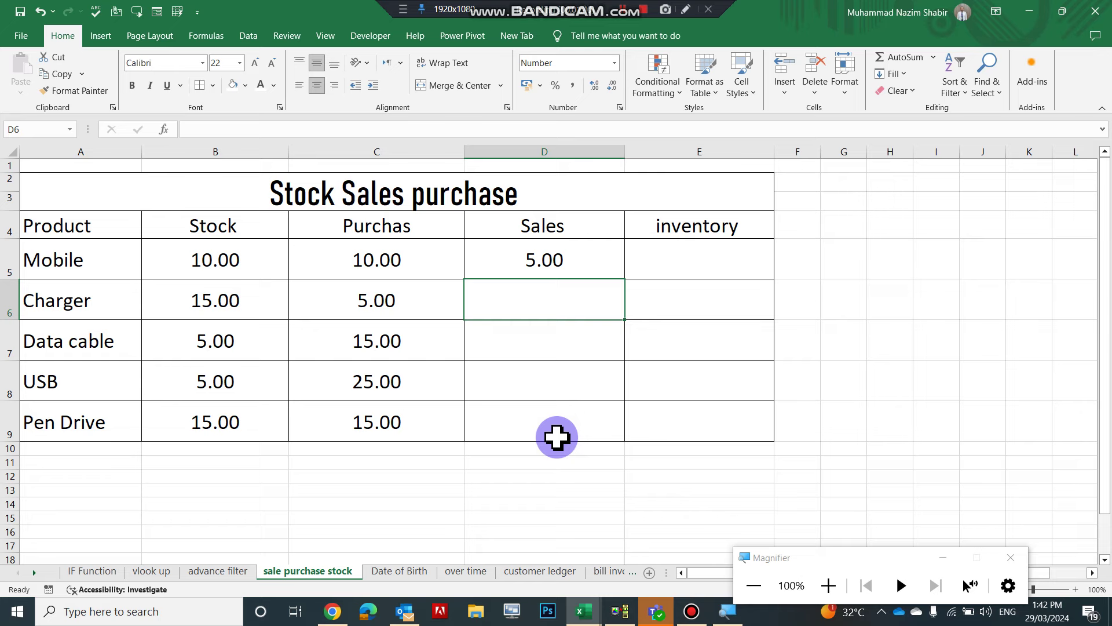
pyautogui.write('10')
pyautogui.press('Return')
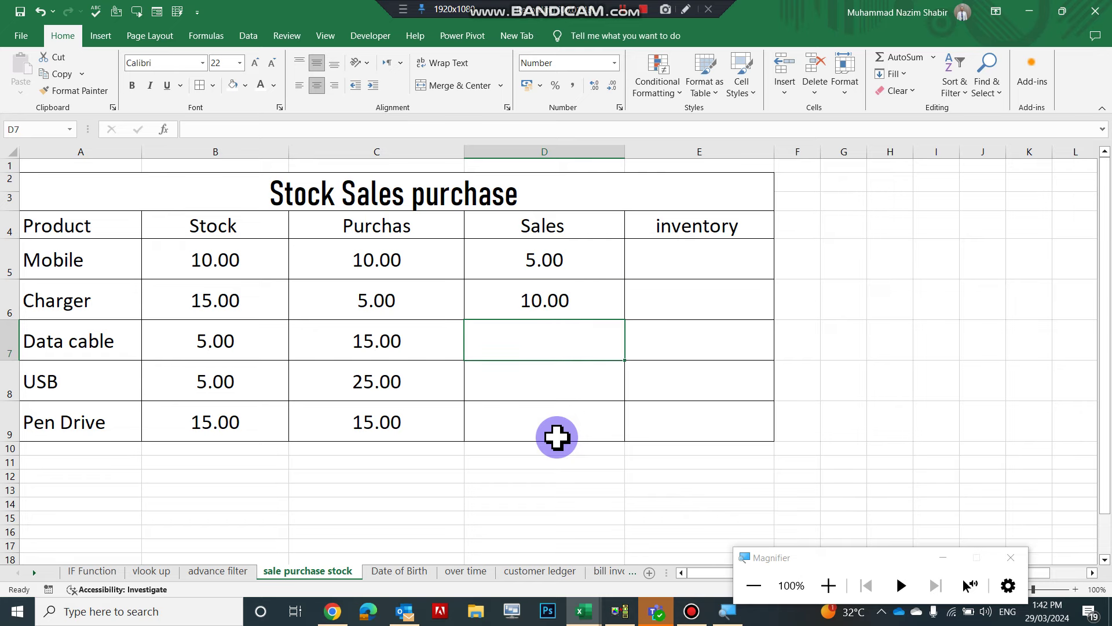
pyautogui.write('10')
pyautogui.press('Return')
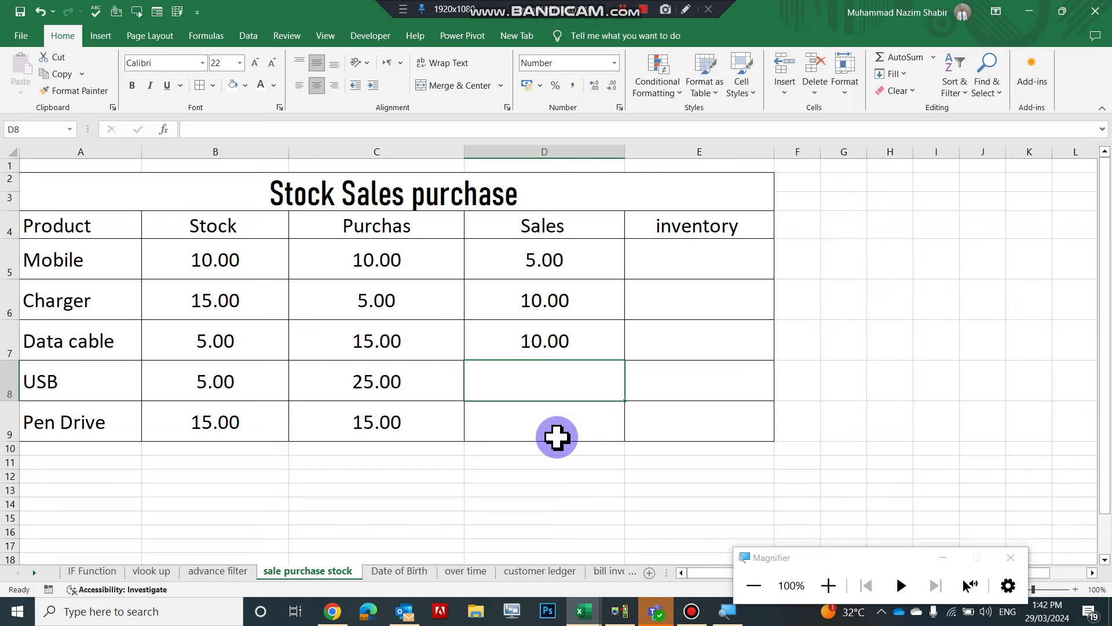
pyautogui.write('20')
pyautogui.press('Return')
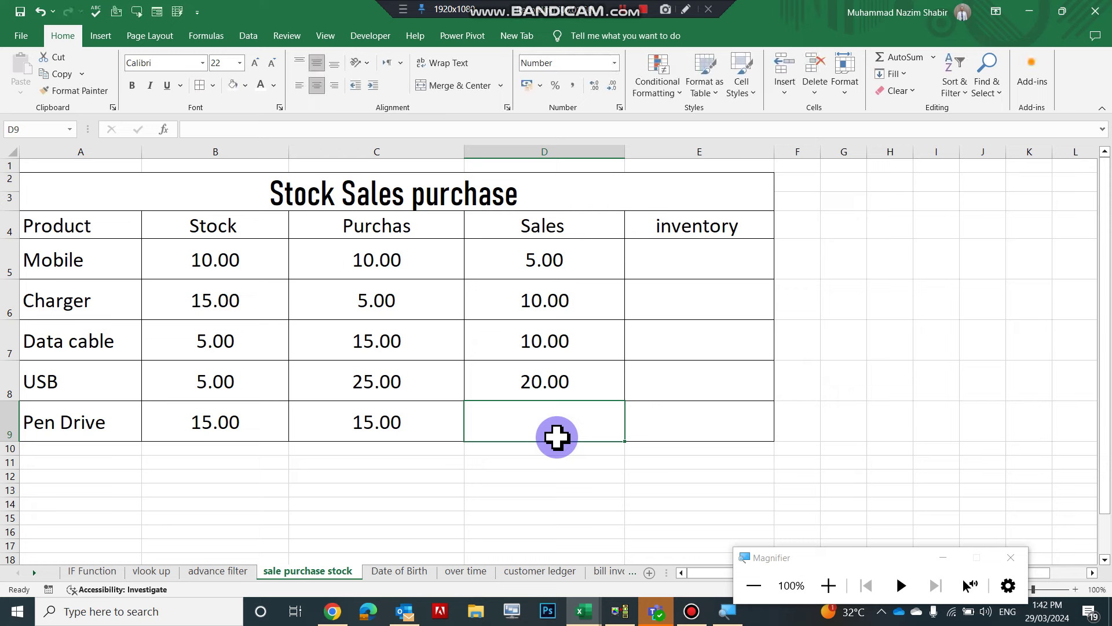
pyautogui.write('25')
pyautogui.press('Return')
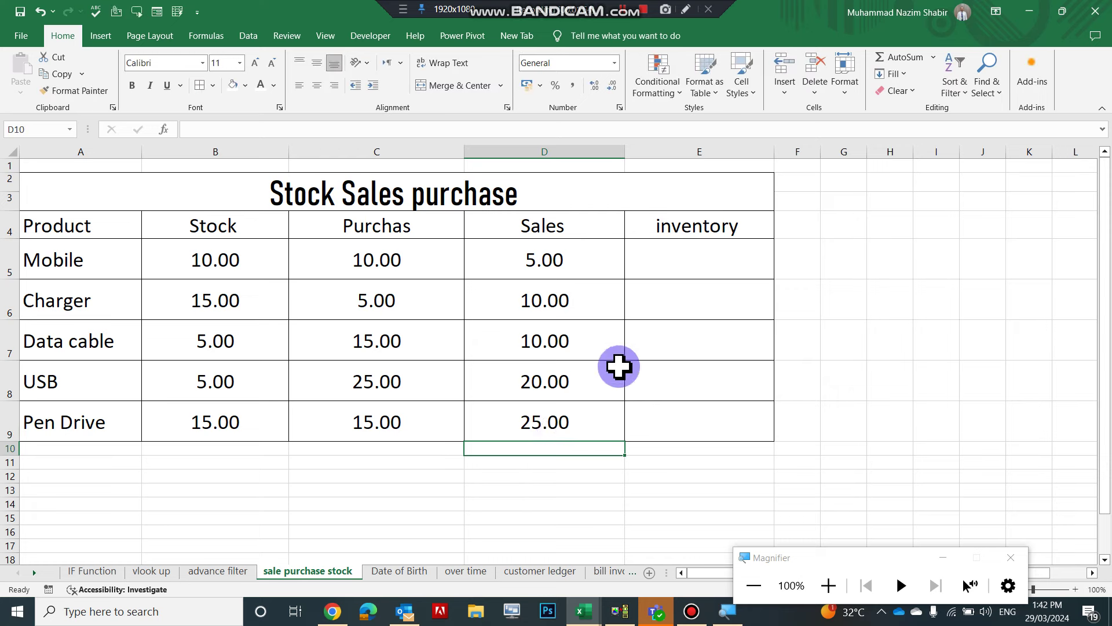
pyautogui.click(674, 272)
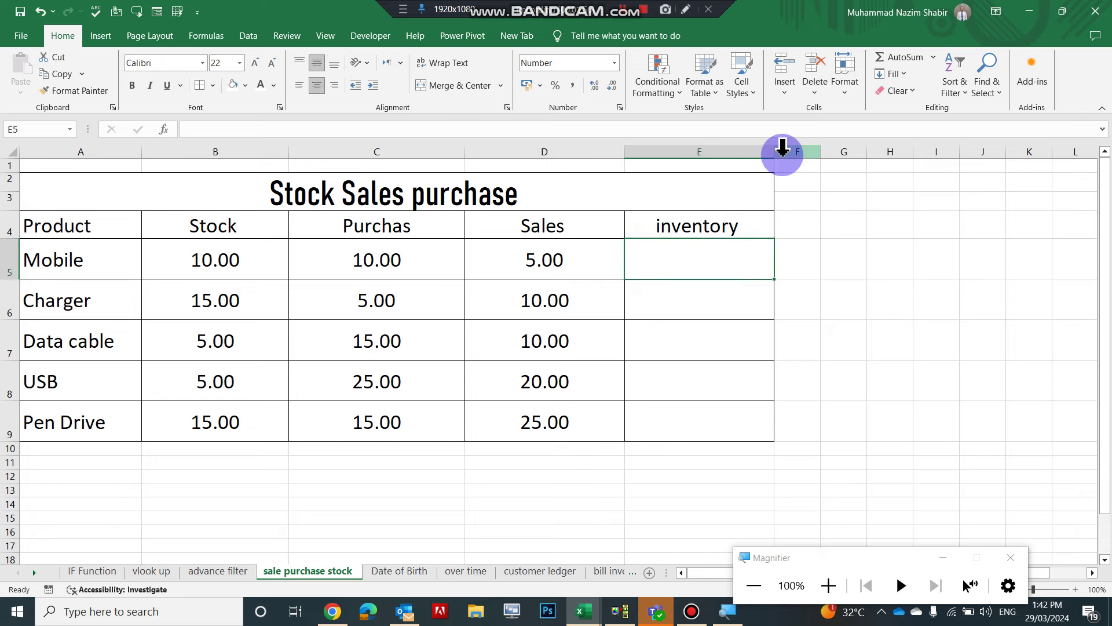
pyautogui.moveTo(774, 152); pyautogui.dragTo(791, 161)
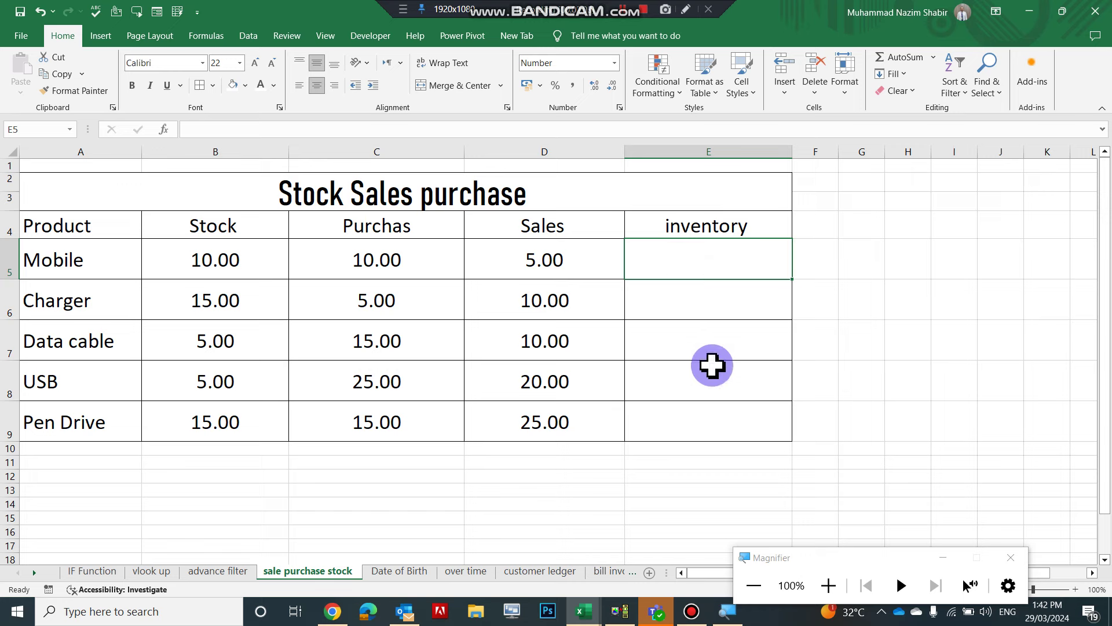
# - Build the formula =SUM(B5:C5)-D5 in E5, accepting Excel's suggested correction
pyautogui.write('=')
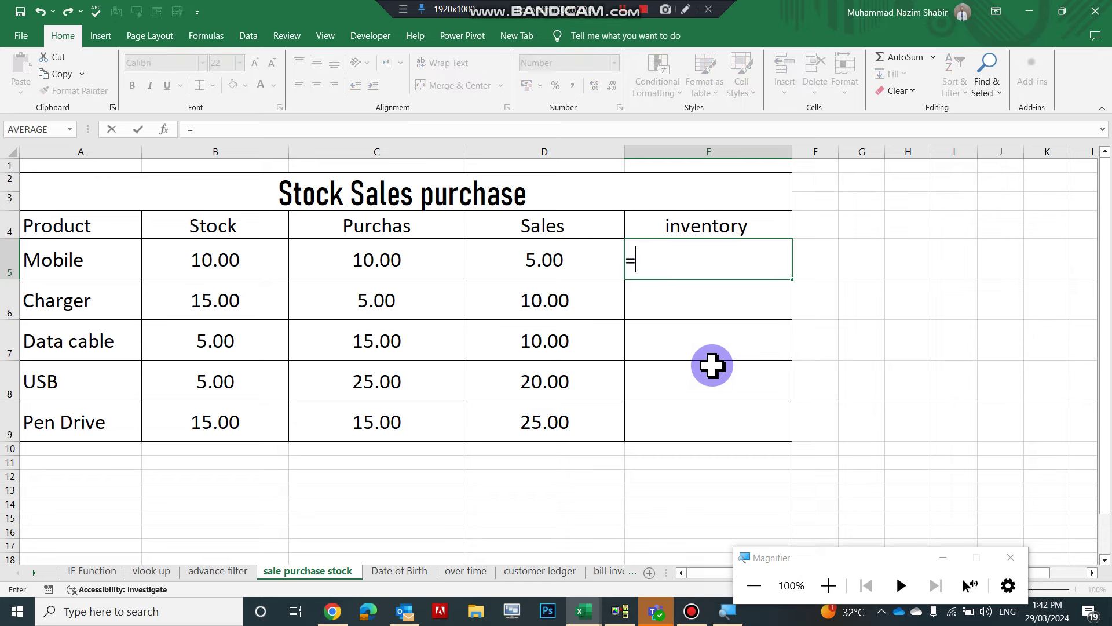
pyautogui.write('s')
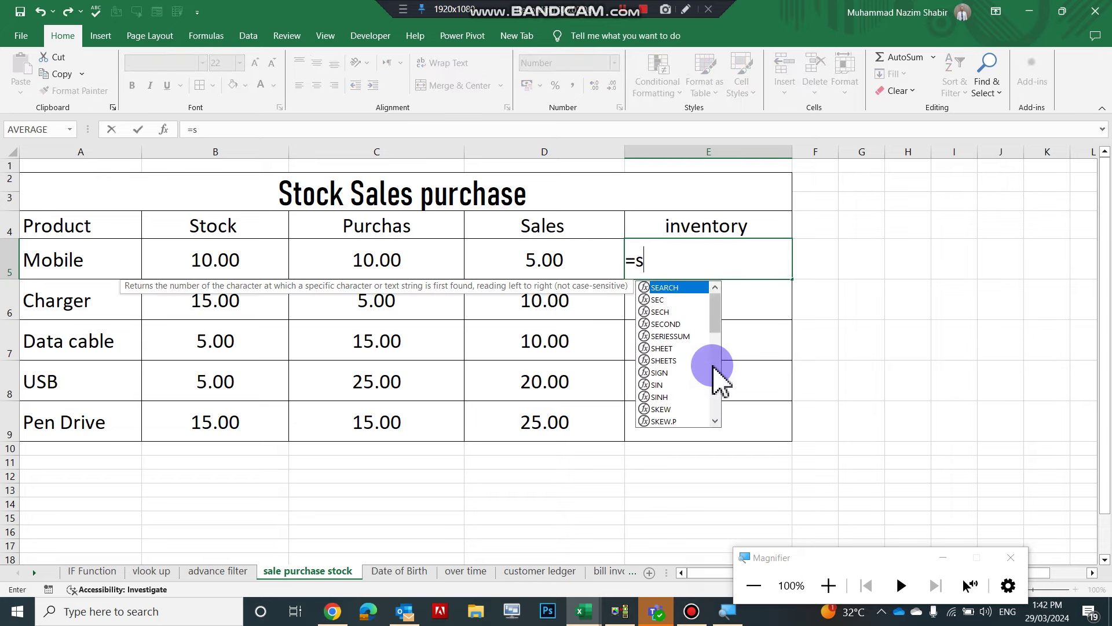
pyautogui.write('um')
pyautogui.press('Tab')
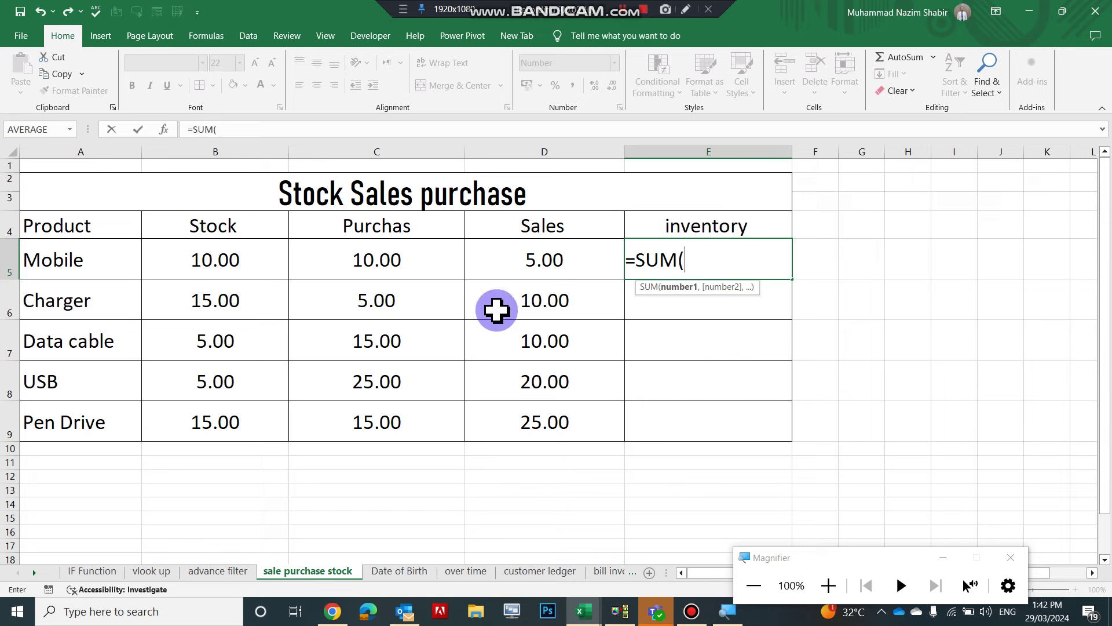
pyautogui.click(239, 261)
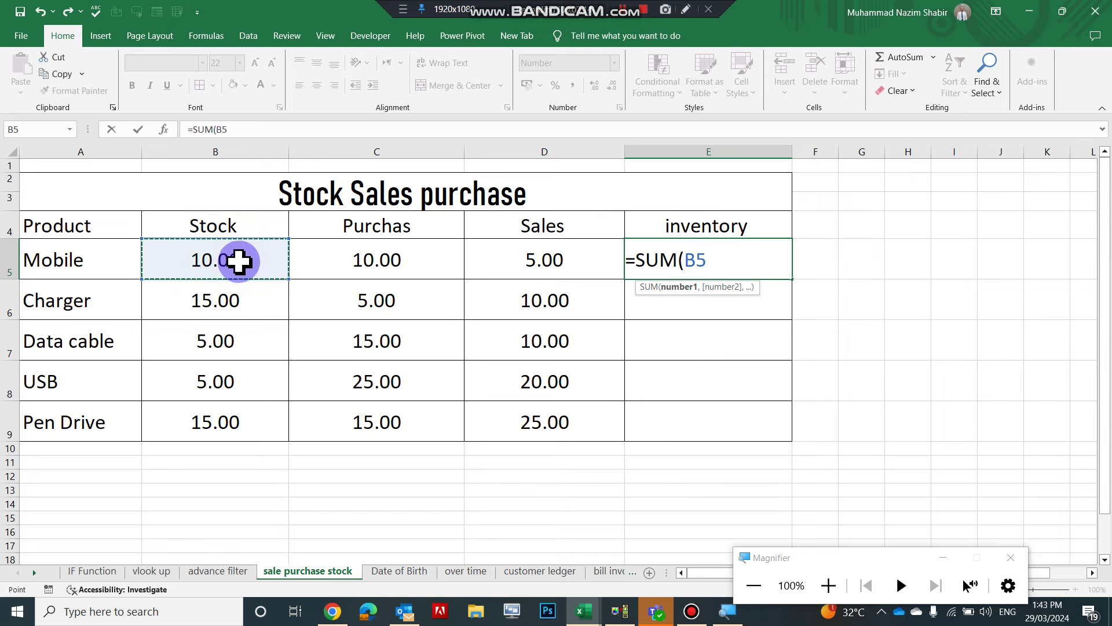
pyautogui.hotkey('shift', 'Right')
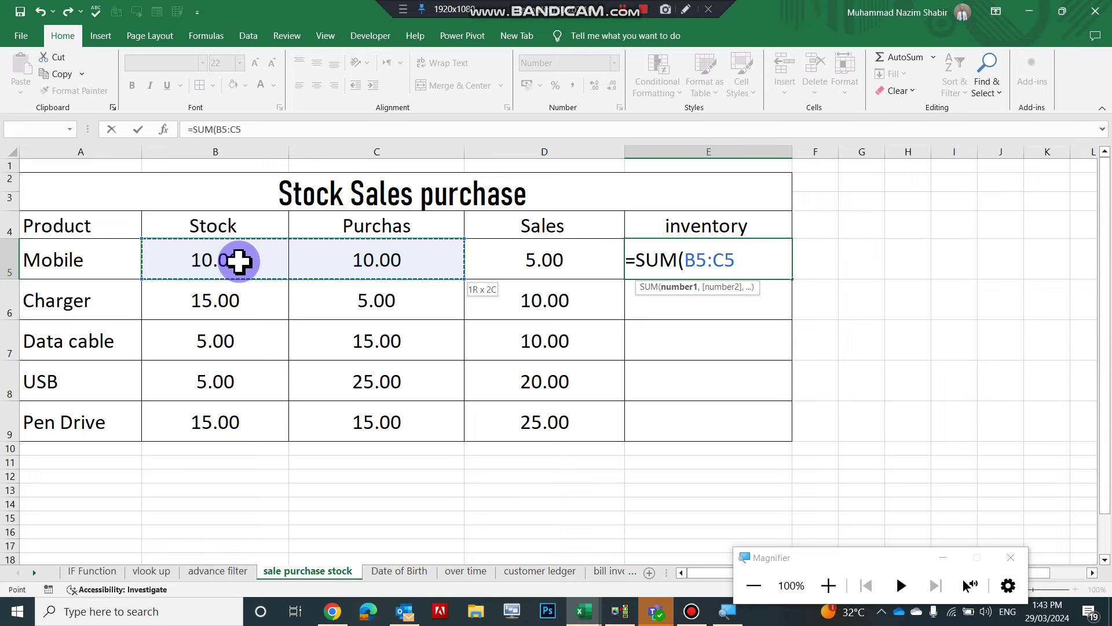
pyautogui.write(')-')
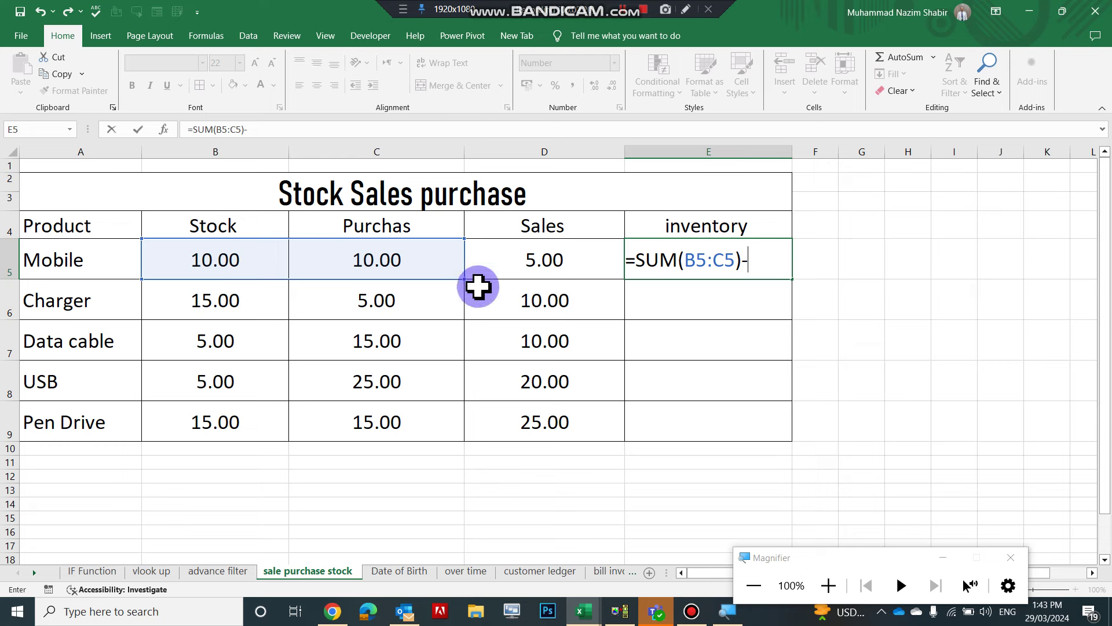
pyautogui.click(530, 261)
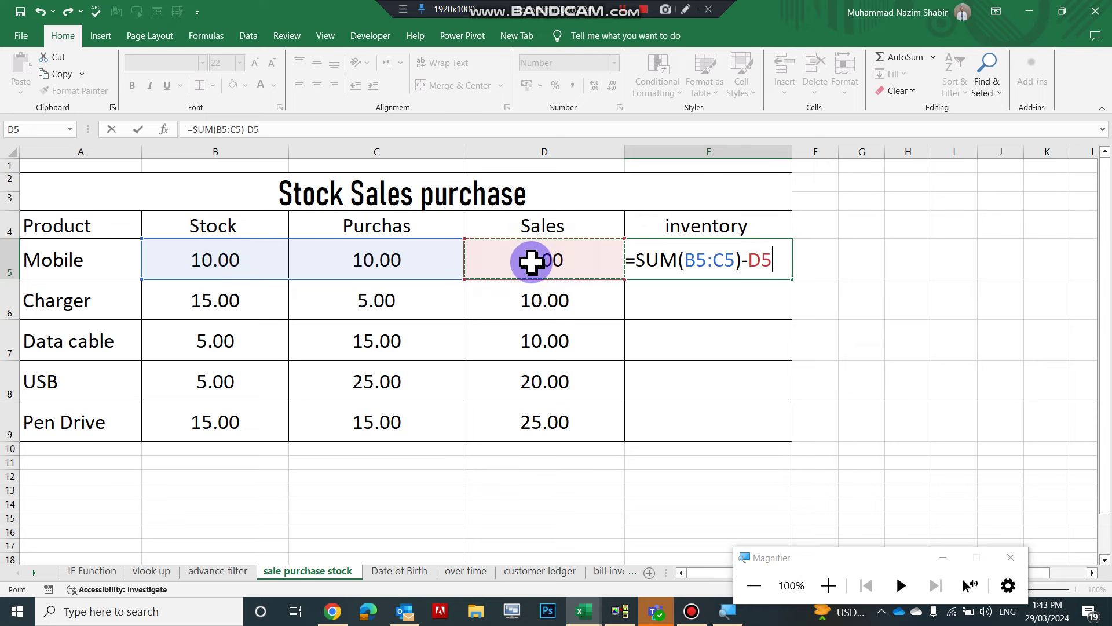
pyautogui.write(')')
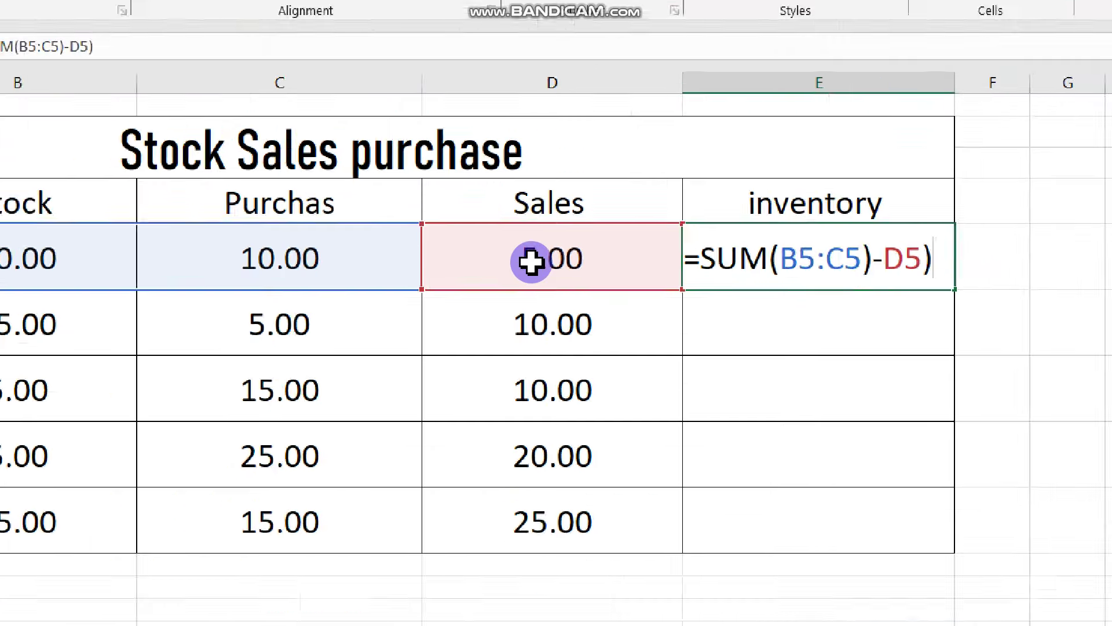
pyautogui.press('Return')
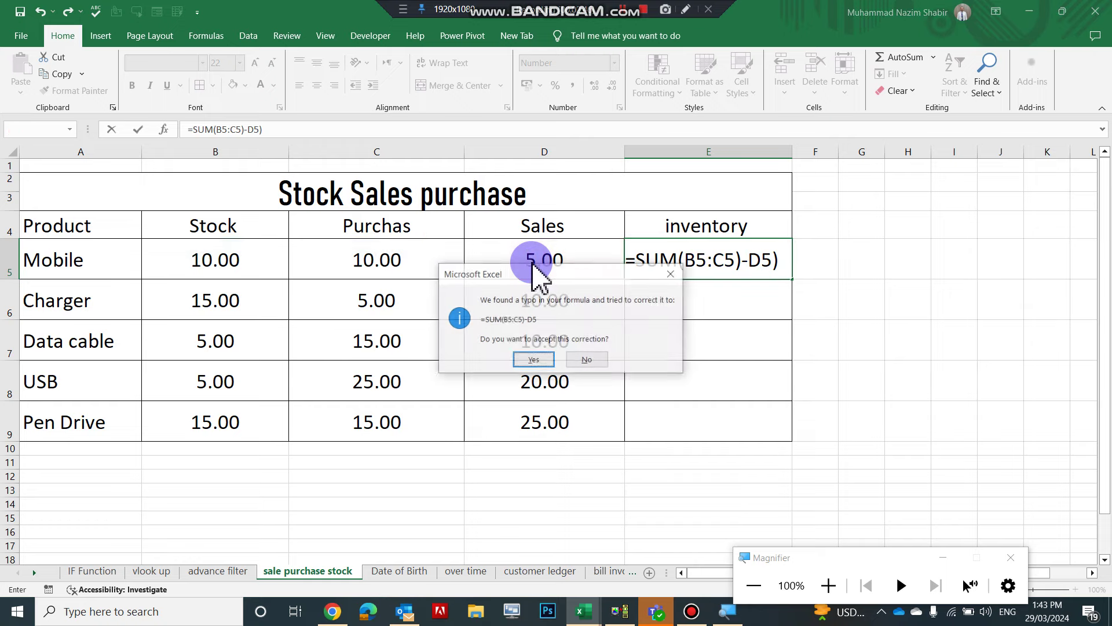
pyautogui.click(534, 360)
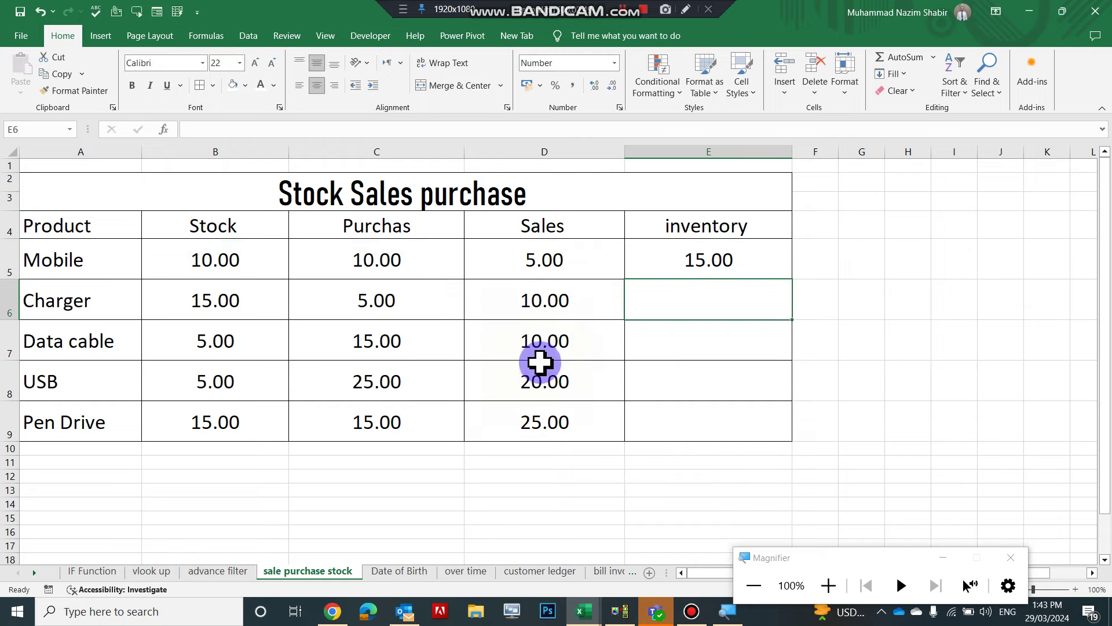
# - Fill the inventory formula from E5 down to E9
pyautogui.click(712, 255)
pyautogui.moveTo(792, 280); pyautogui.dragTo(796, 434)
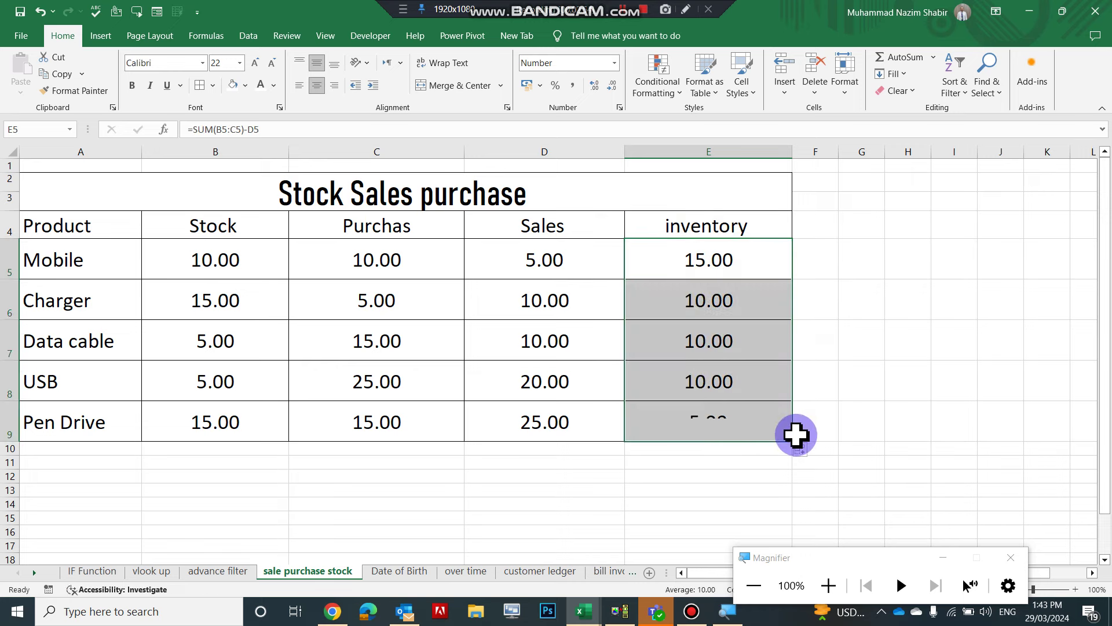
pyautogui.click(715, 264)
# - Review stock, purchase, sales and inventory values for Mobile, Charger and Data cable
pyautogui.click(241, 258)
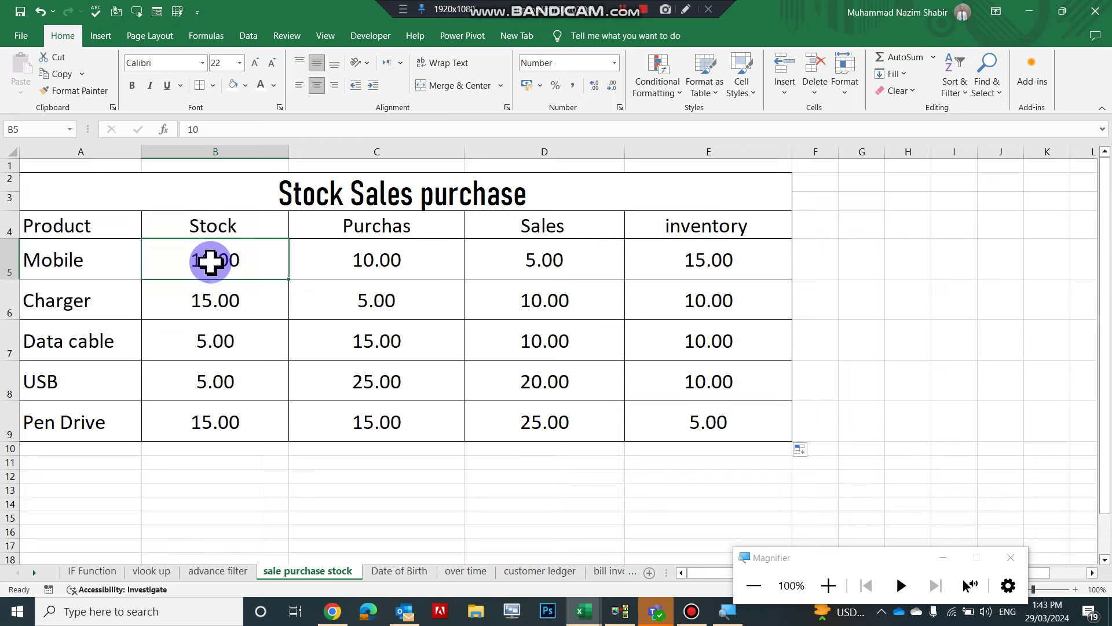
pyautogui.click(365, 265)
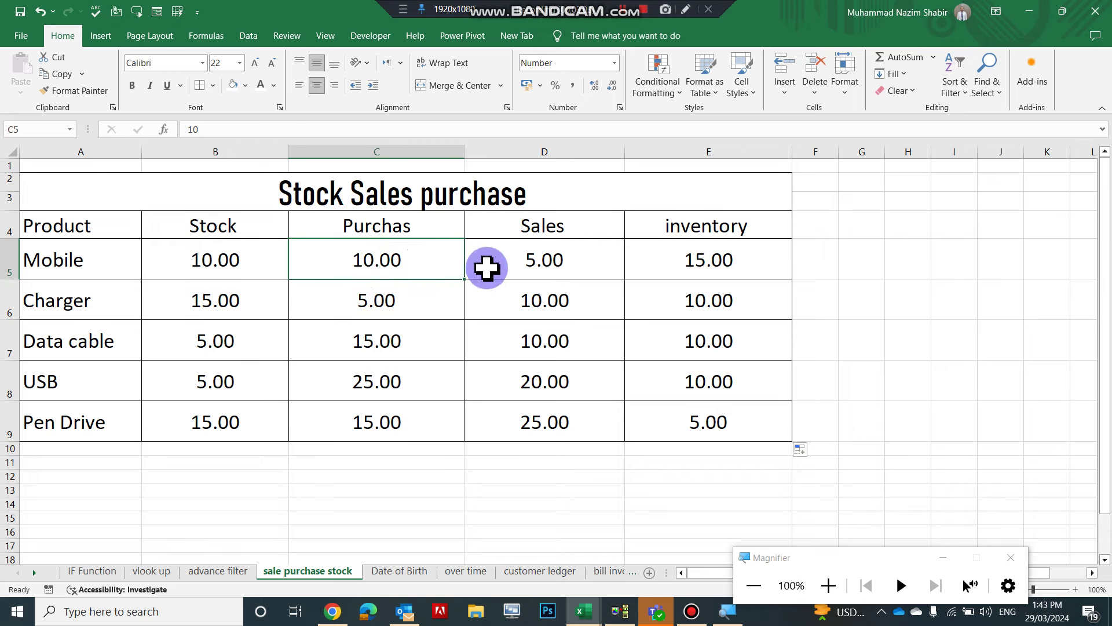
pyautogui.click(736, 269)
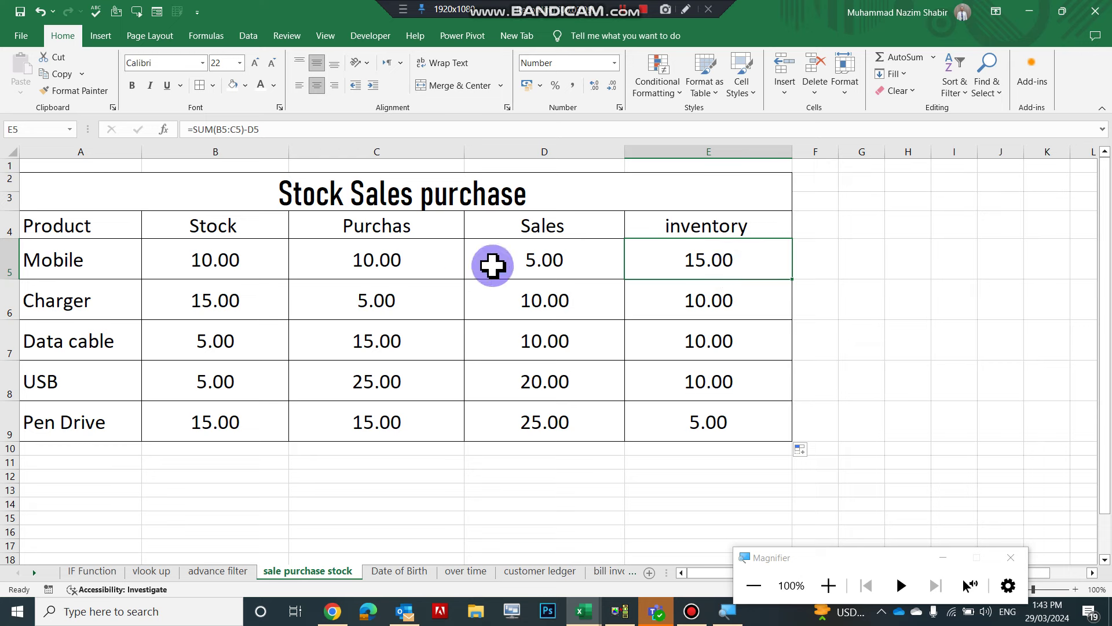
pyautogui.click(280, 308)
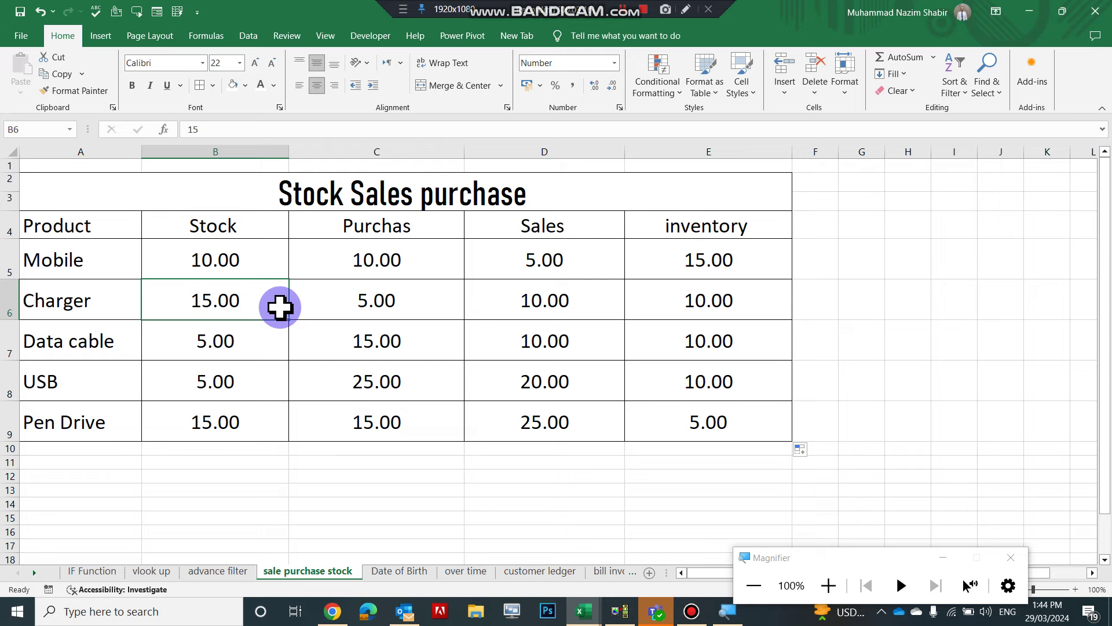
pyautogui.click(385, 302)
pyautogui.click(515, 316)
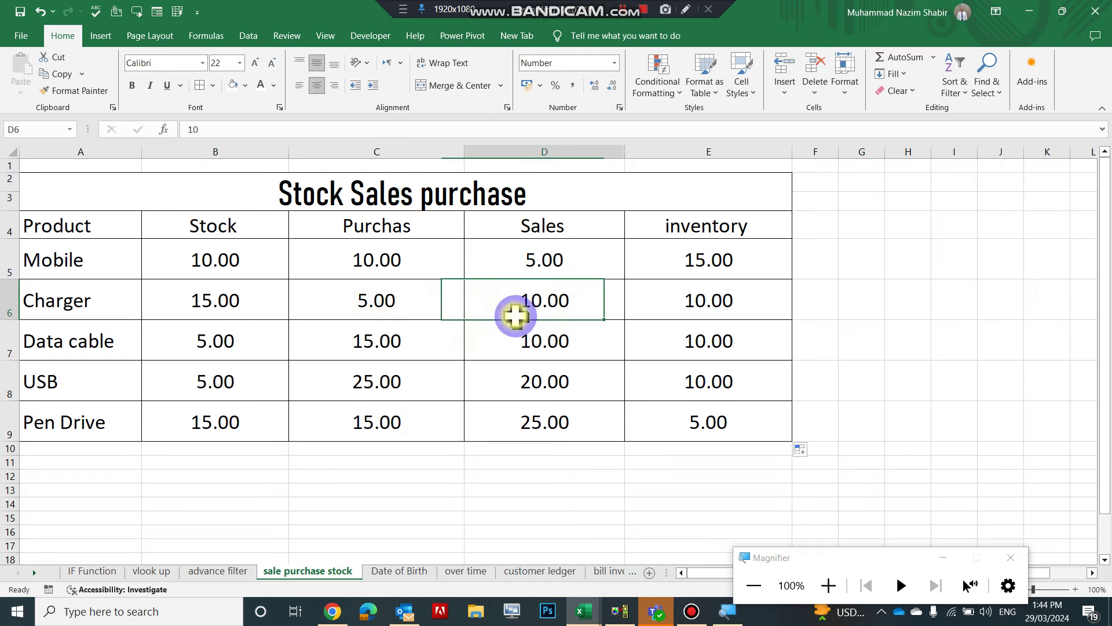
pyautogui.click(708, 307)
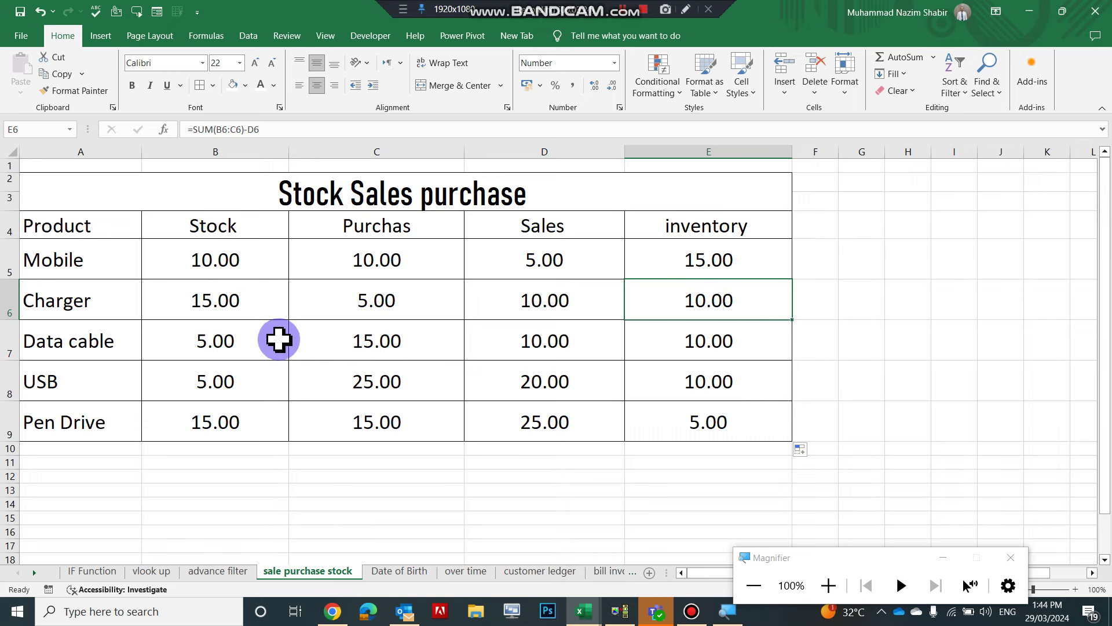
pyautogui.click(278, 340)
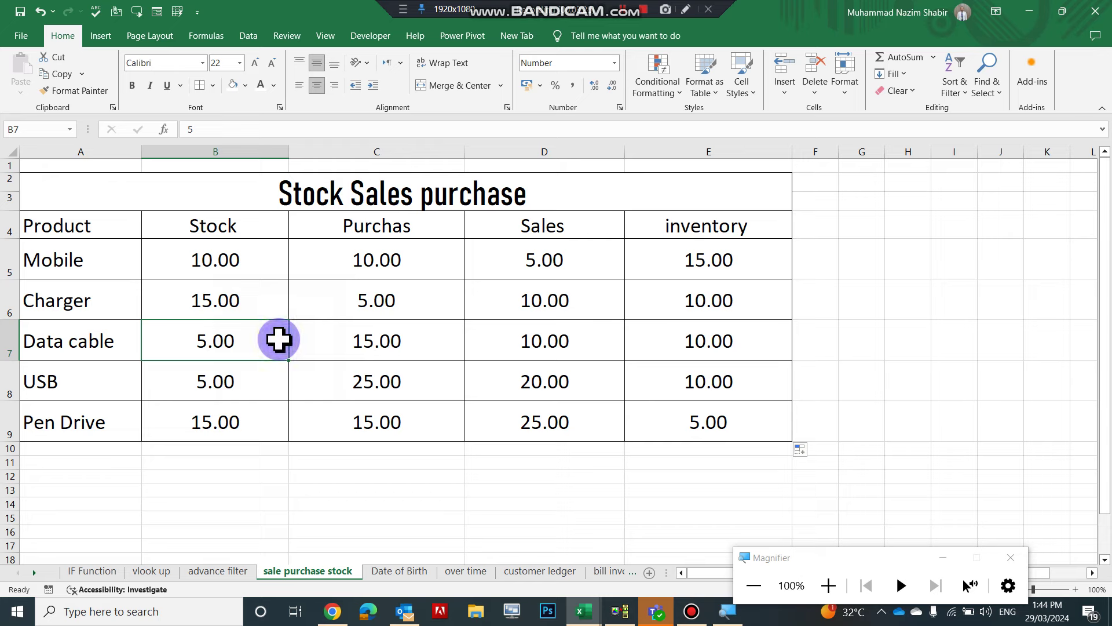
pyautogui.click(427, 342)
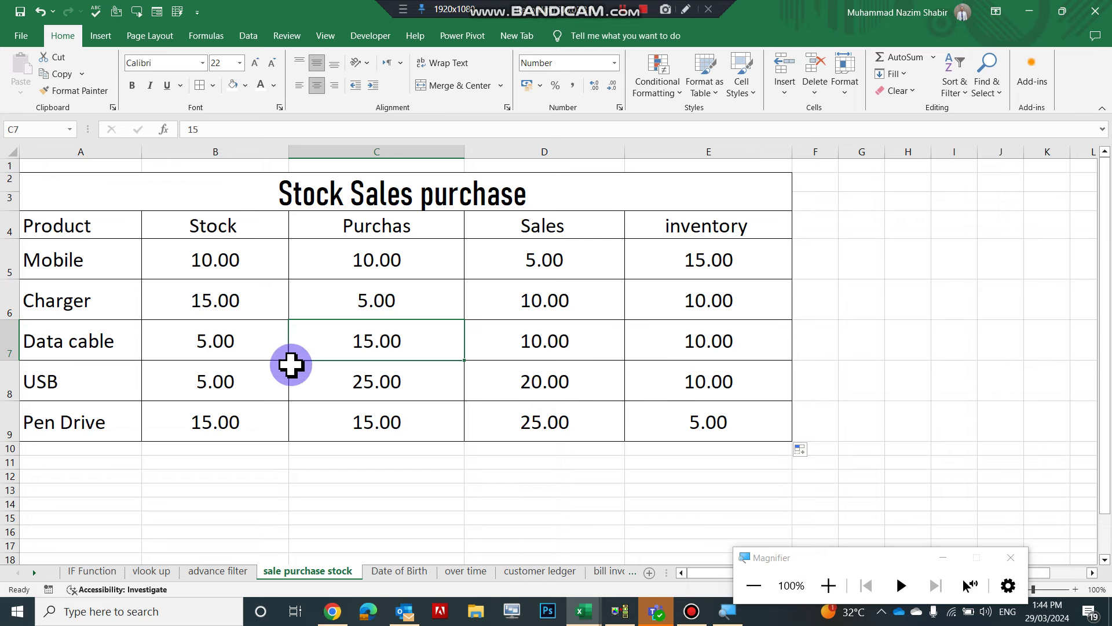
pyautogui.click(249, 342)
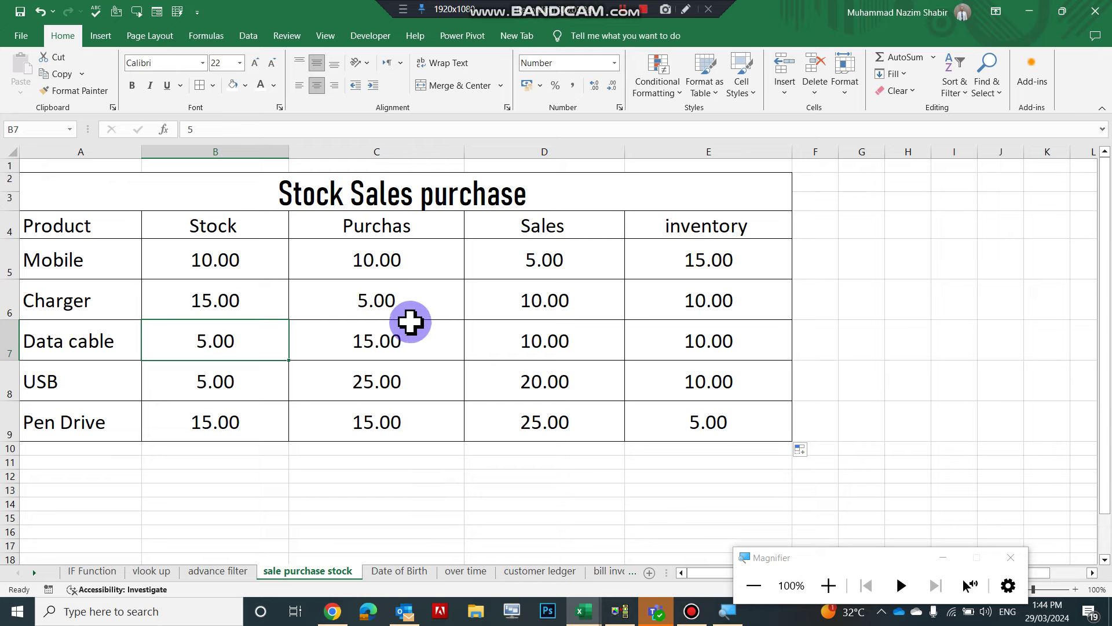
pyautogui.click(545, 339)
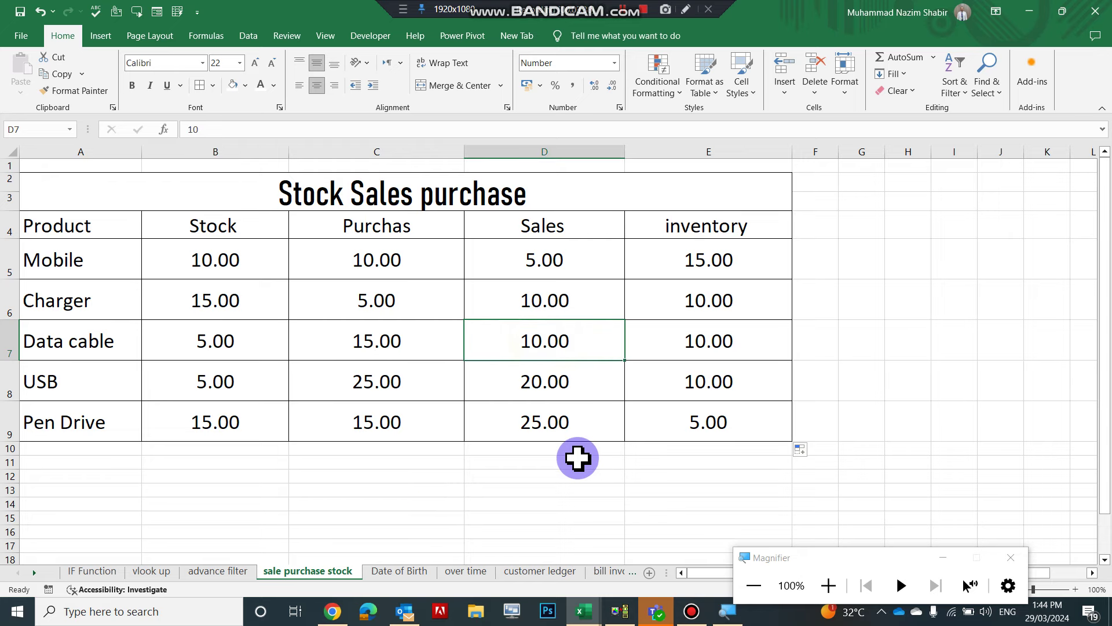
# - Change Data cable's sales to 15 and USB's sales to 25
pyautogui.write('15')
pyautogui.press('Return')
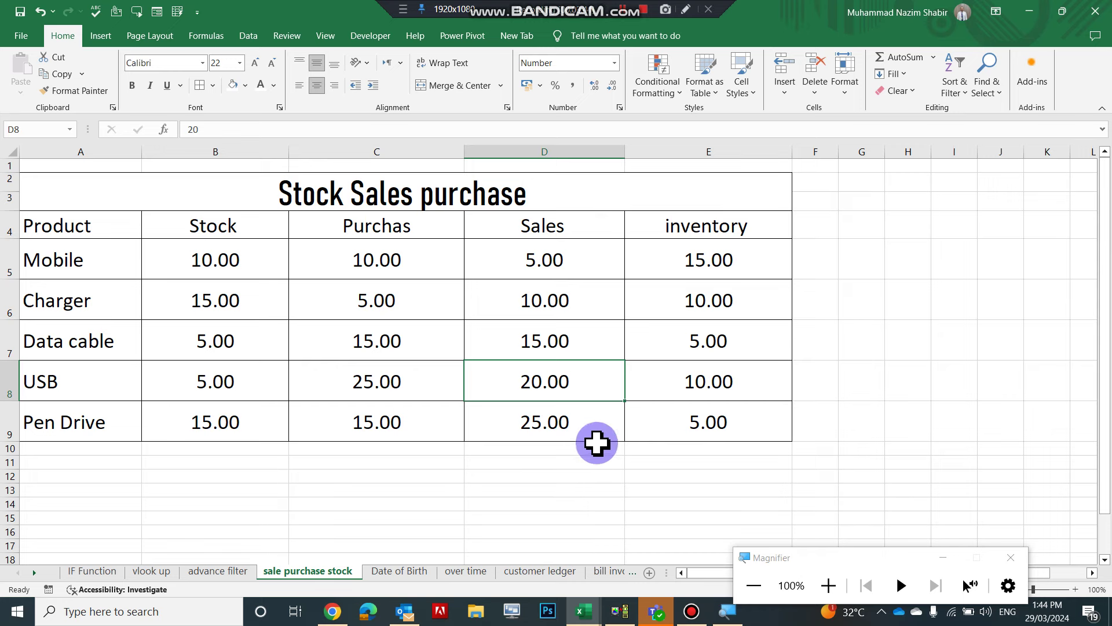
pyautogui.write('25')
pyautogui.press('Return')
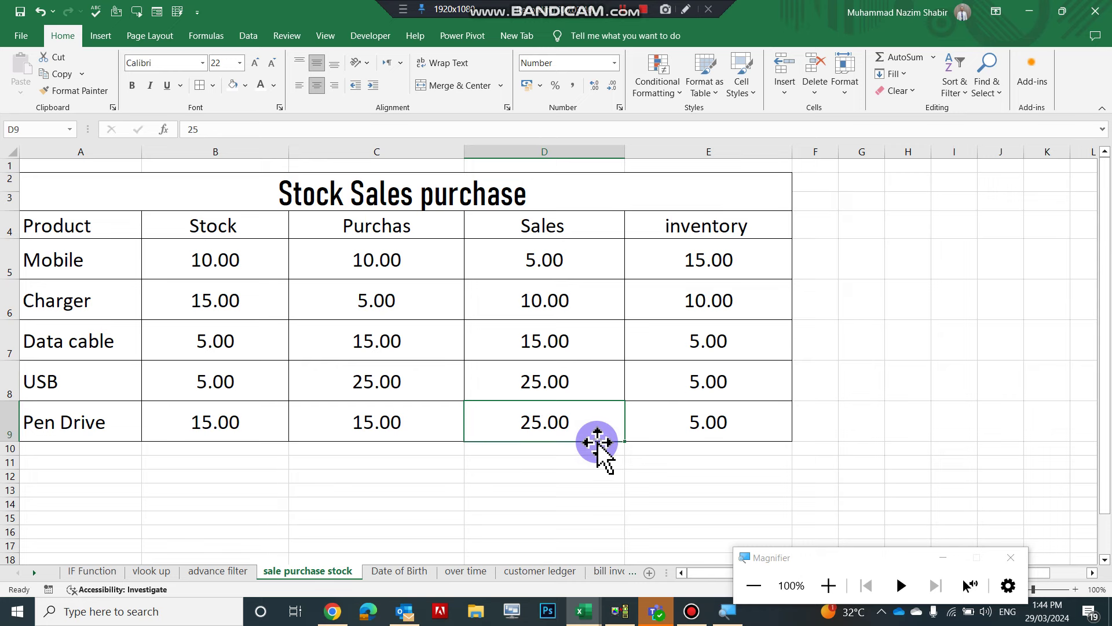
# - Raise Mobile's purchases to 15 and check its inventory
pyautogui.click(401, 259)
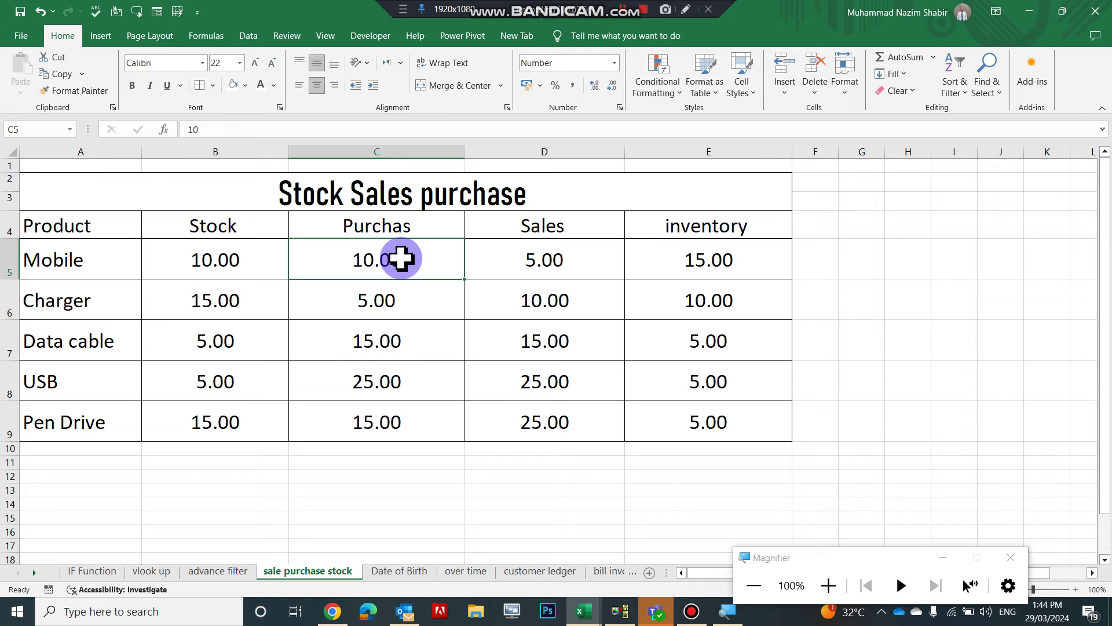
pyautogui.write('15')
pyautogui.press('Return')
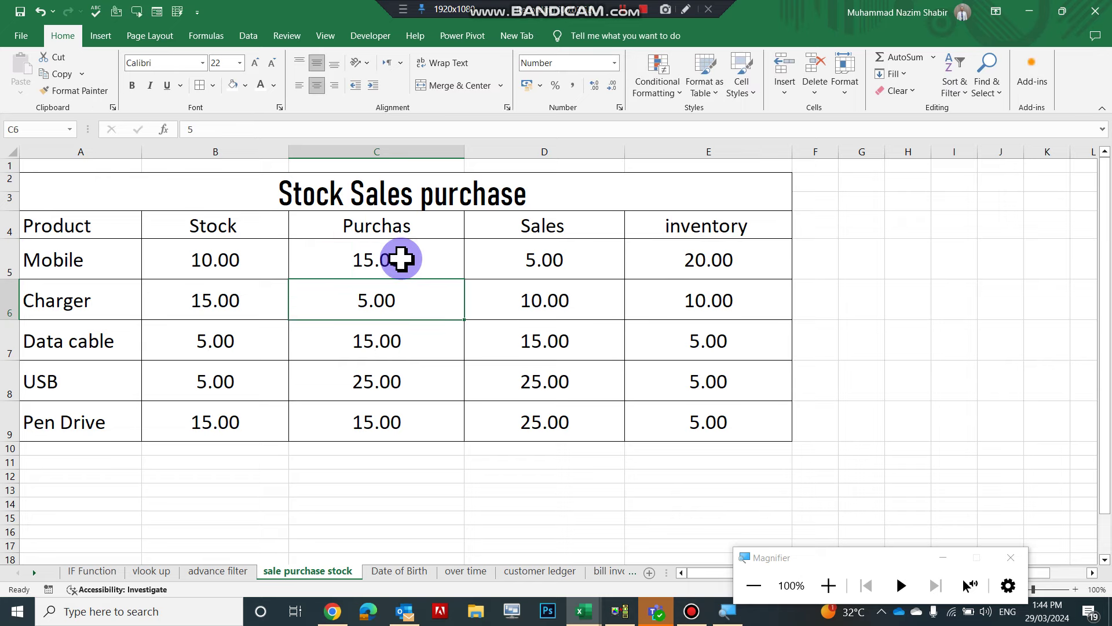
pyautogui.click(730, 261)
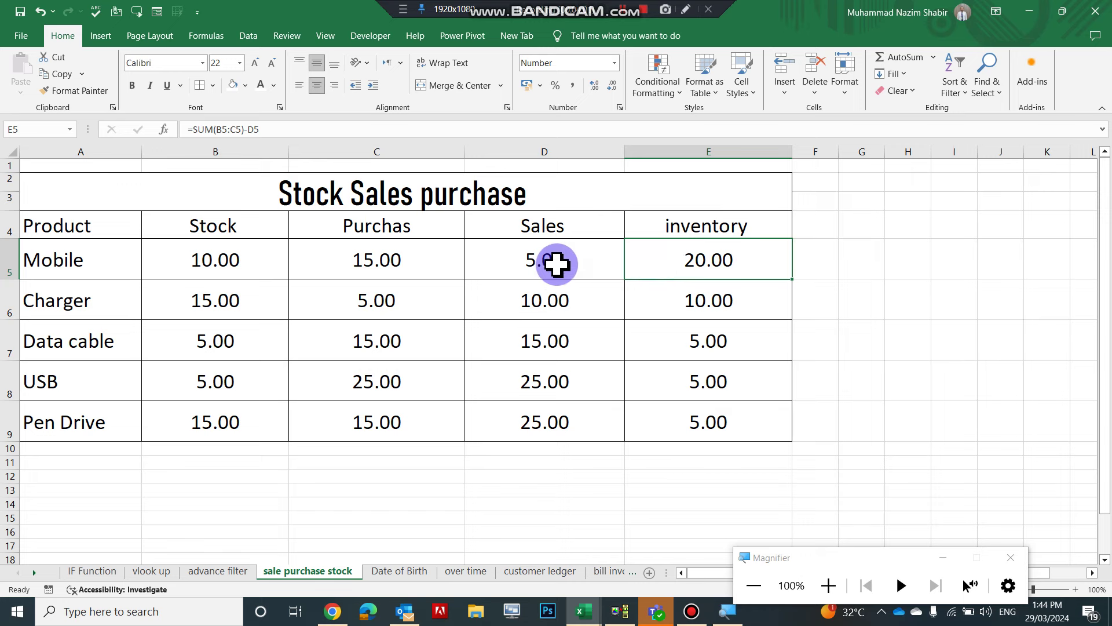
# - Change Mobile's sales to 25 so its inventory drops to 0.00, then widen column F
pyautogui.click(557, 262)
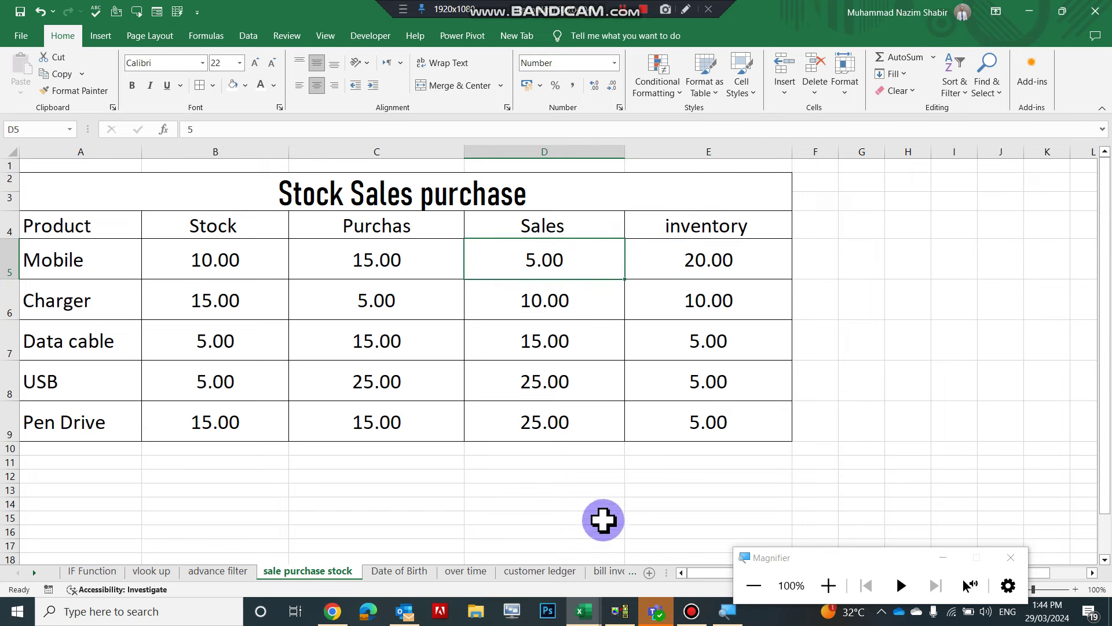
pyautogui.write('15')
pyautogui.press('Return')
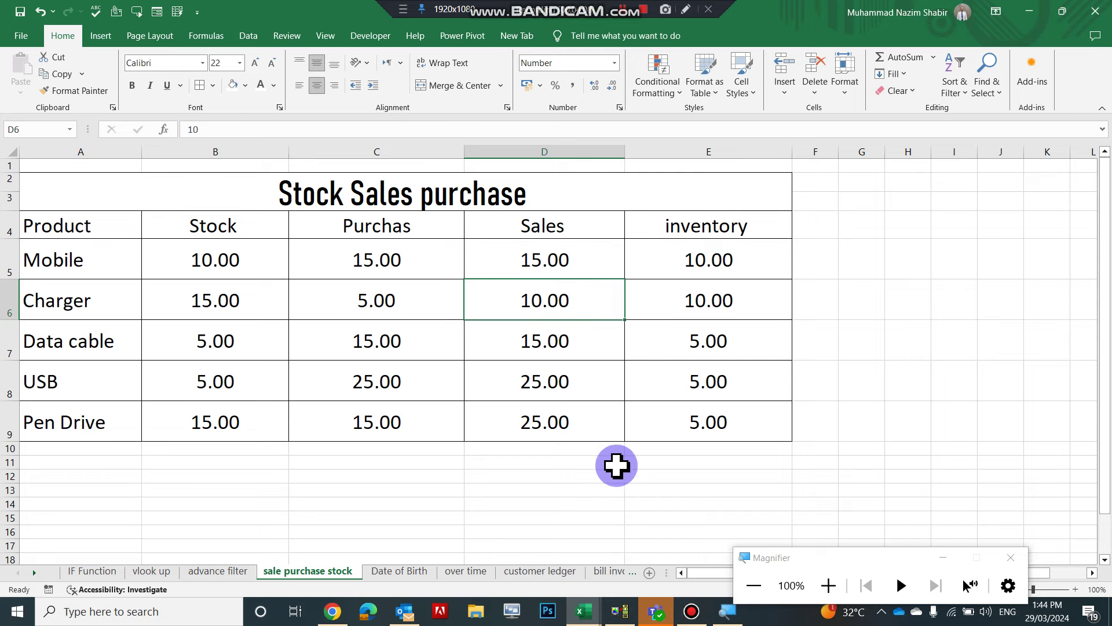
pyautogui.click(567, 265)
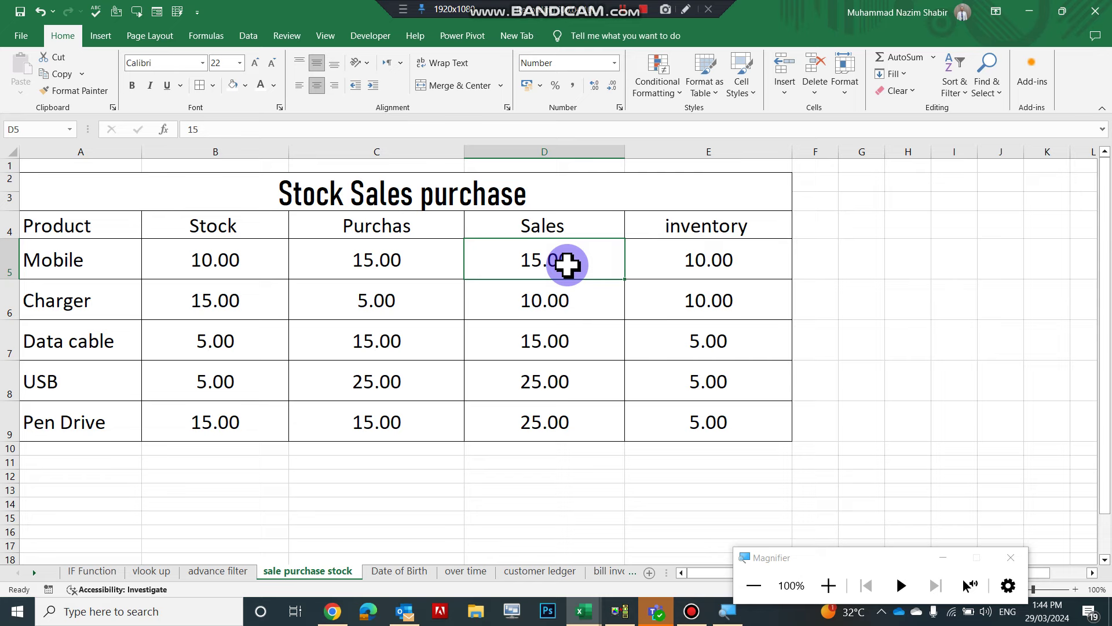
pyautogui.write('25')
pyautogui.press('Return')
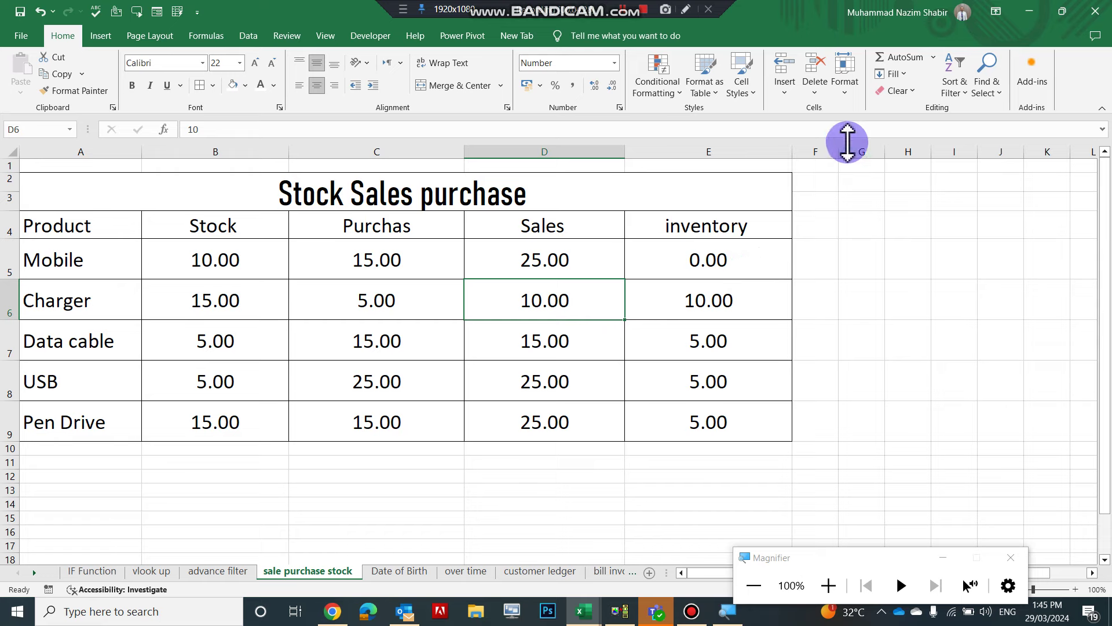
pyautogui.moveTo(838, 152); pyautogui.dragTo(877, 159)
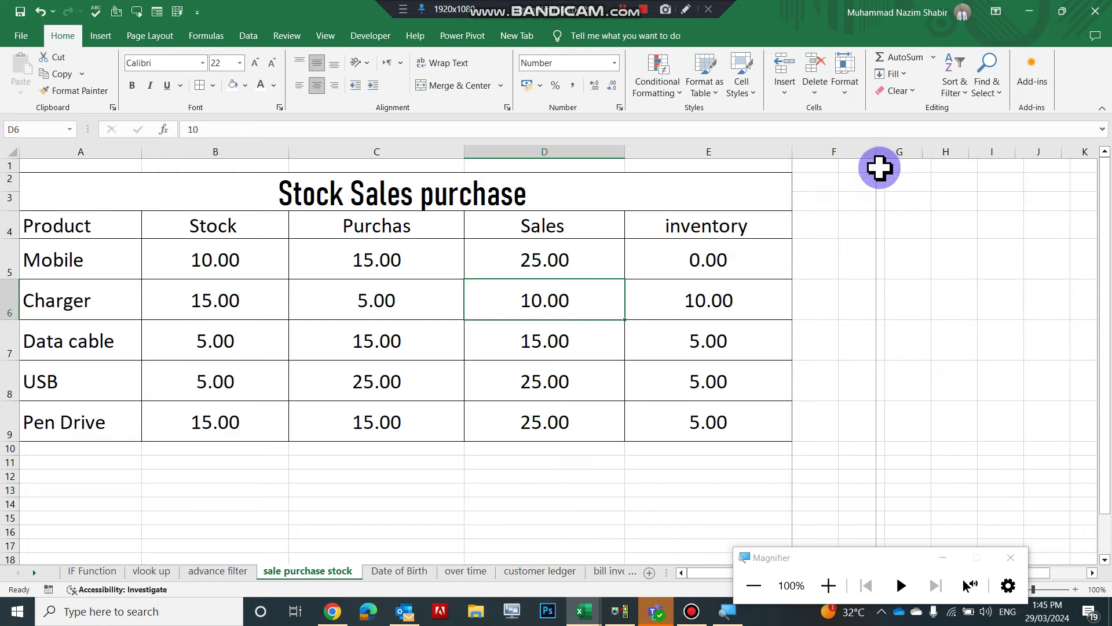
# - Centre F5:F9 horizontally and vertically and enlarge its font to 24
pyautogui.click(839, 264)
pyautogui.write('=')
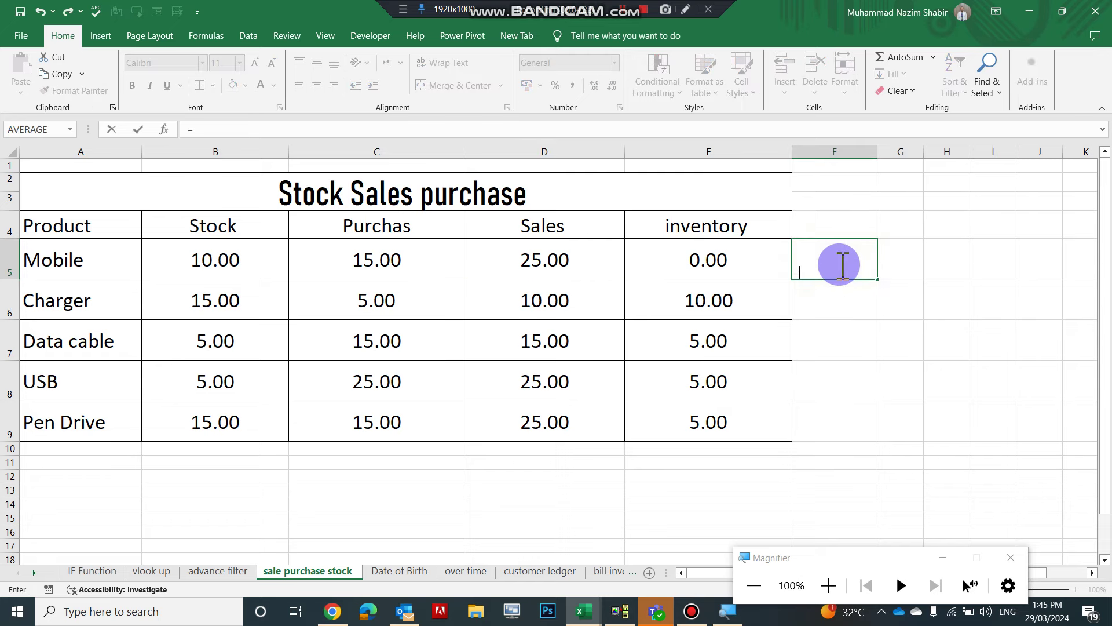
pyautogui.write('if')
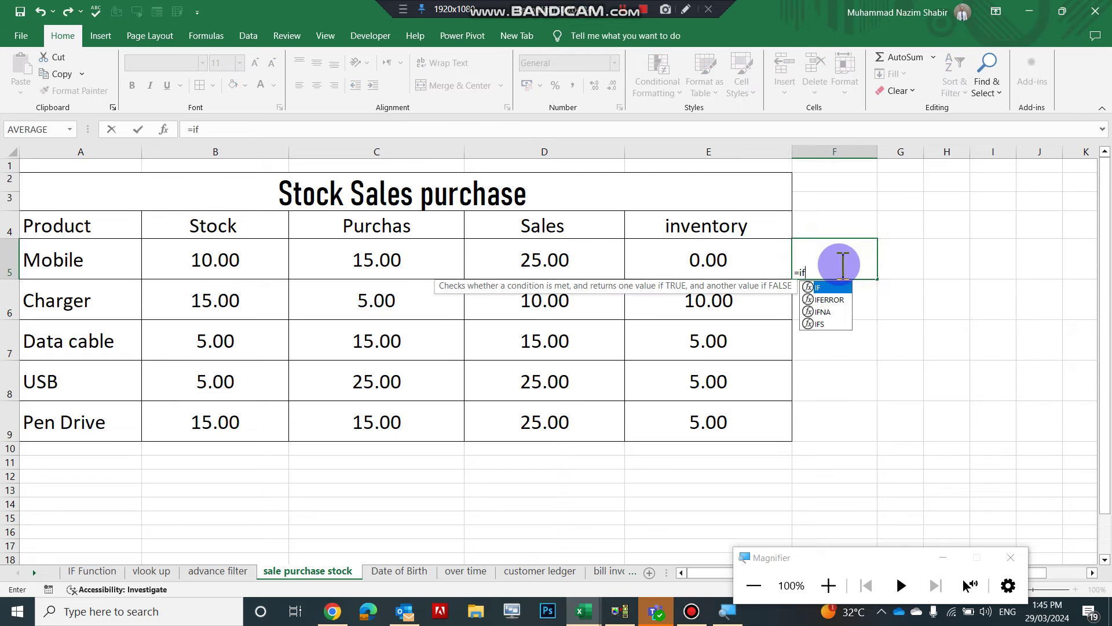
pyautogui.press('Escape')
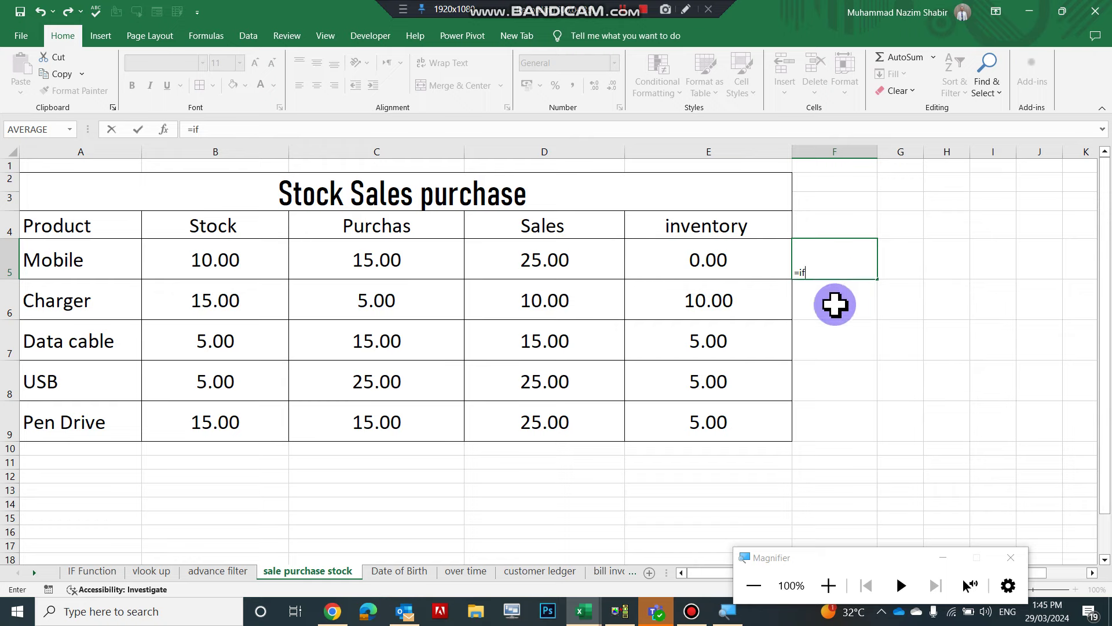
pyautogui.press('Escape')
pyautogui.moveTo(832, 273); pyautogui.dragTo(828, 427)
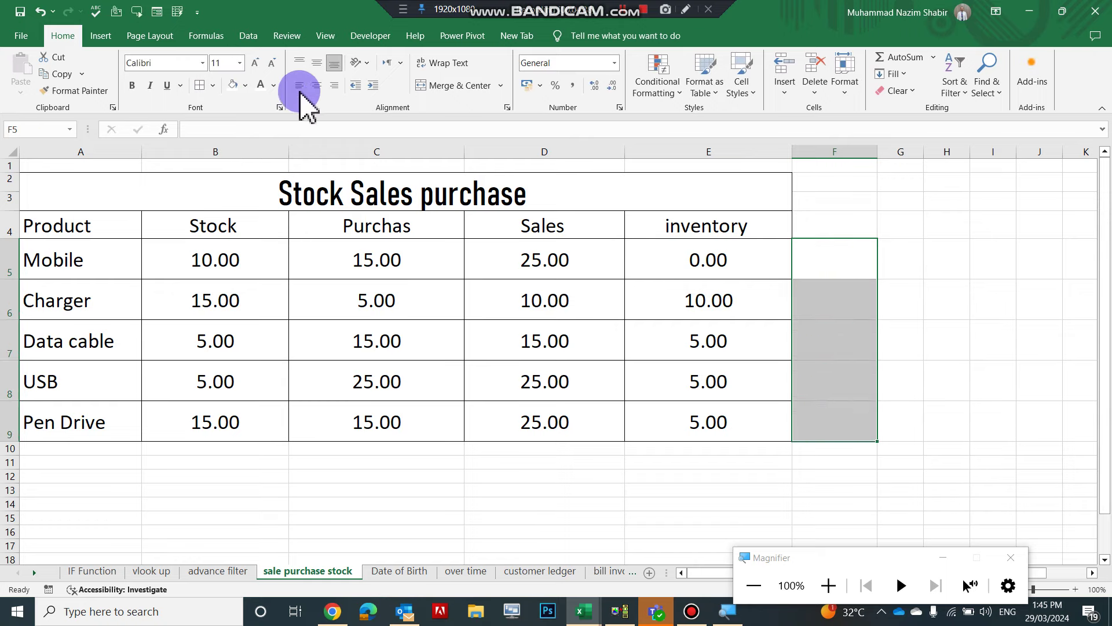
pyautogui.click(317, 85)
pyautogui.click(317, 64)
pyautogui.doubleClick(255, 63)
pyautogui.doubleClick(255, 64)
pyautogui.doubleClick(255, 63)
pyautogui.click(254, 64)
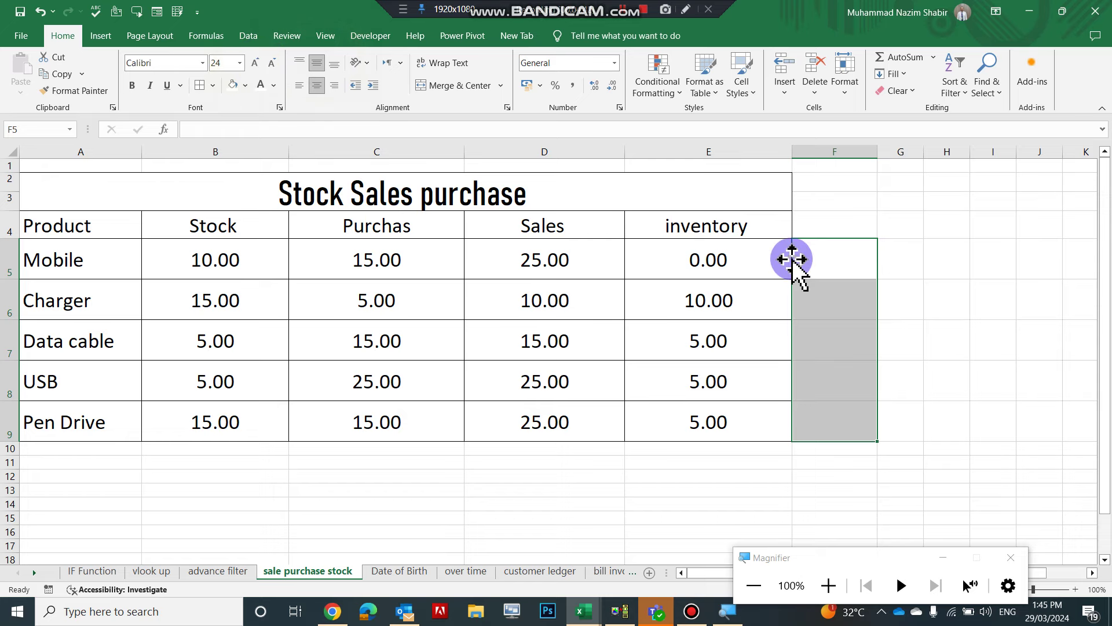
# - Enter =IF(E5>=0,"out of stock","in stock") in F5 and fit column F
pyautogui.click(796, 260)
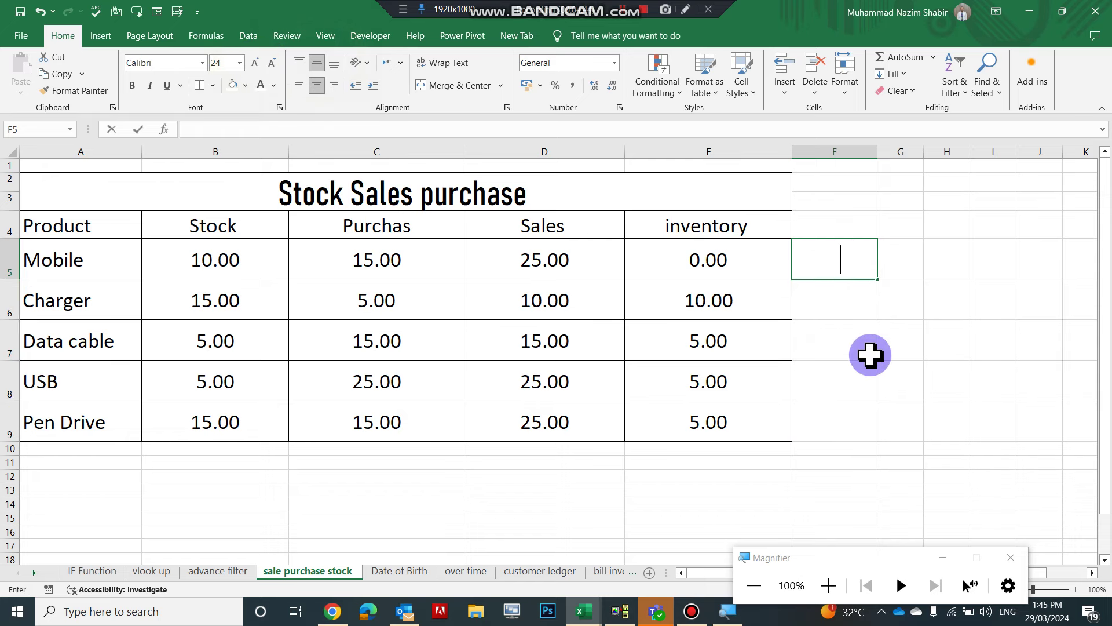
pyautogui.write('=if')
pyautogui.press('Tab')
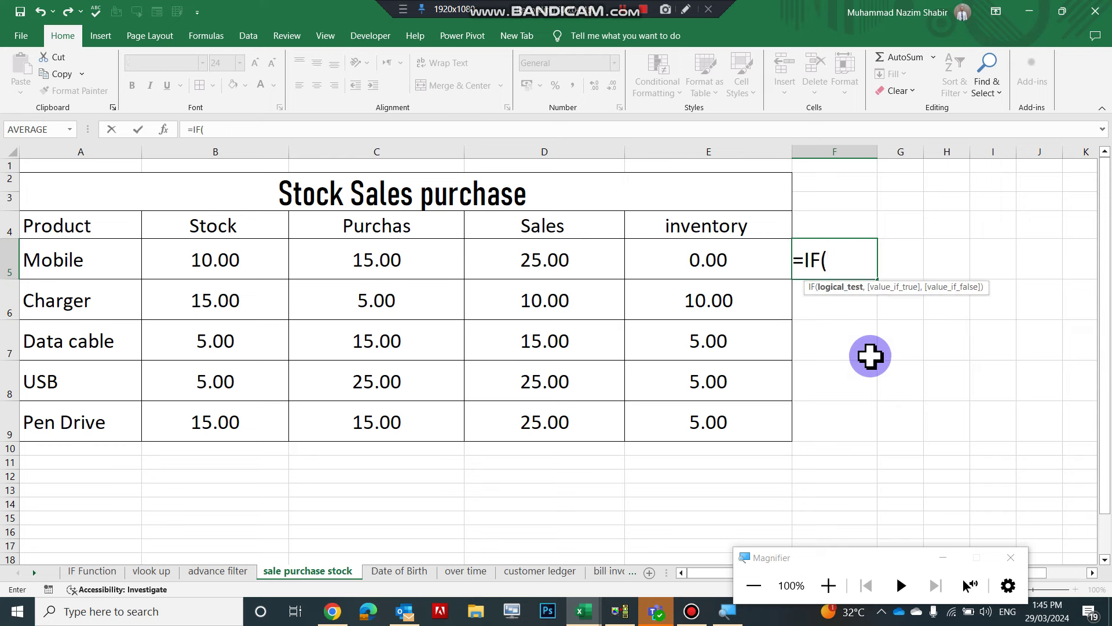
pyautogui.click(757, 265)
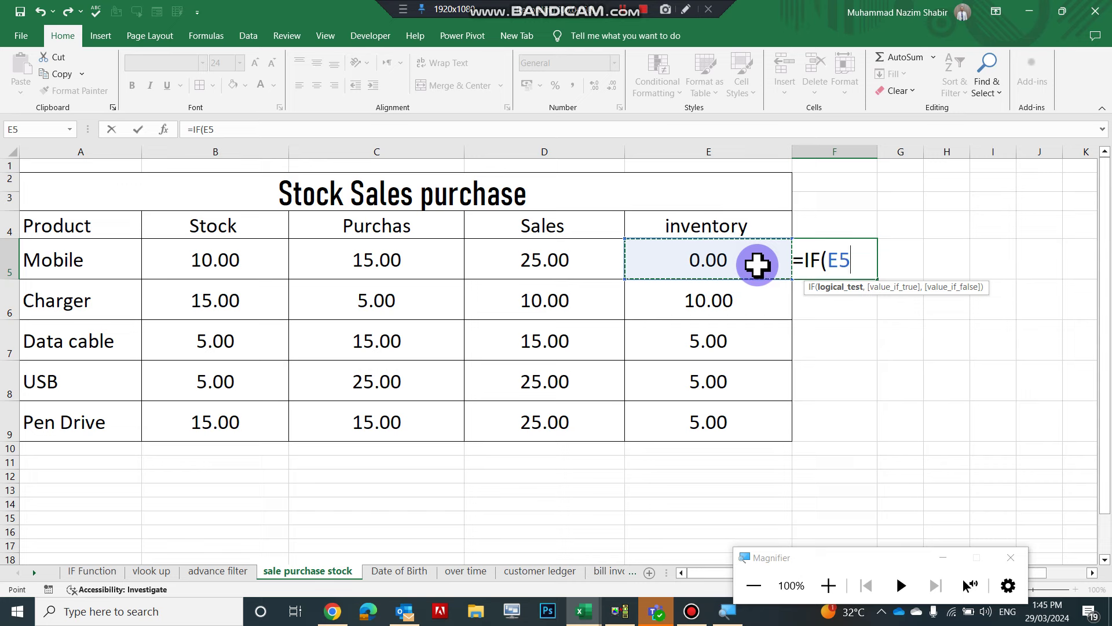
pyautogui.write('>=')
pyautogui.write('0')
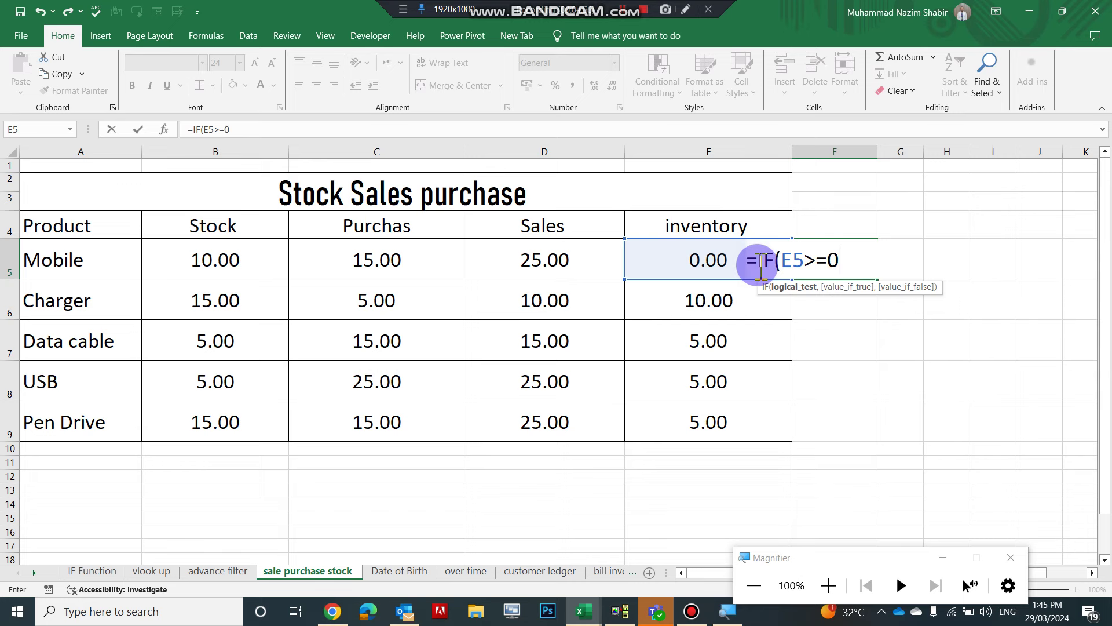
pyautogui.write(',"out')
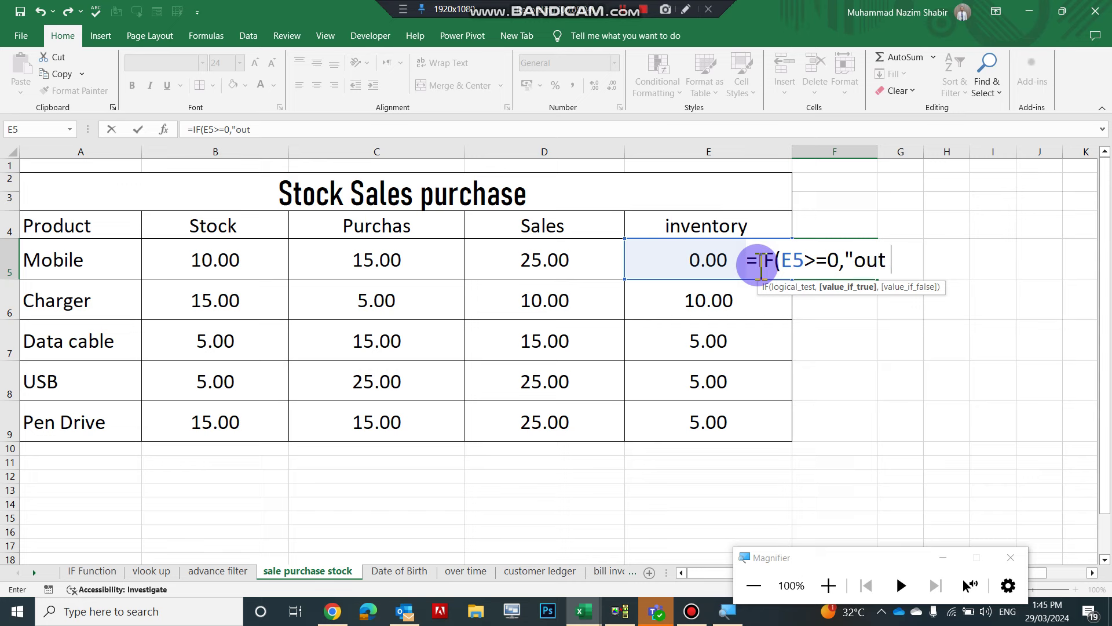
pyautogui.write(' of stock')
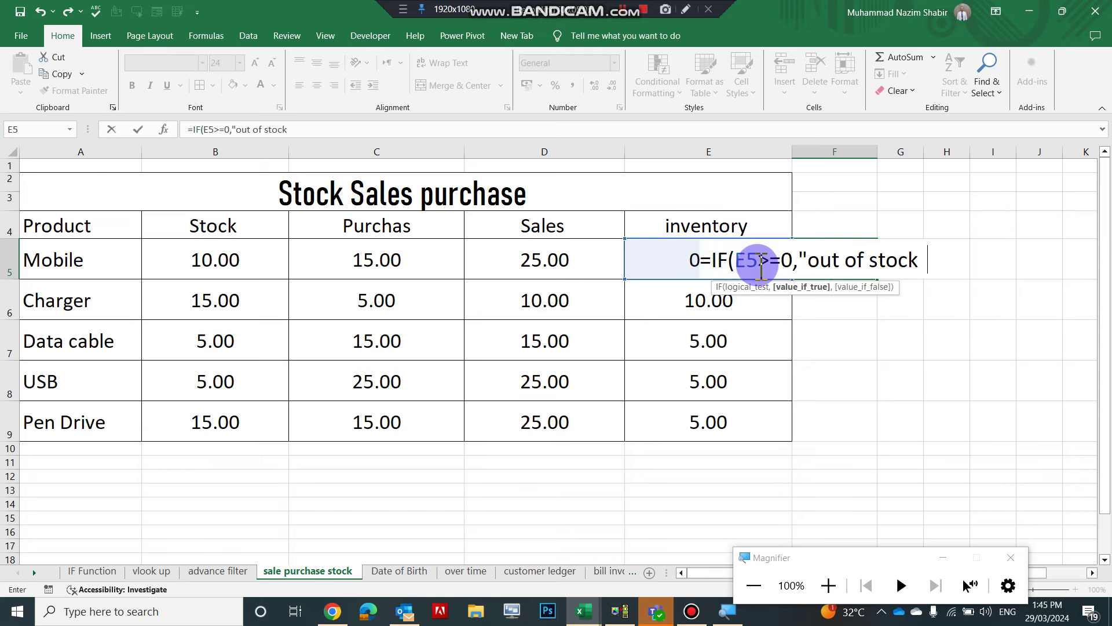
pyautogui.write('","in stock')
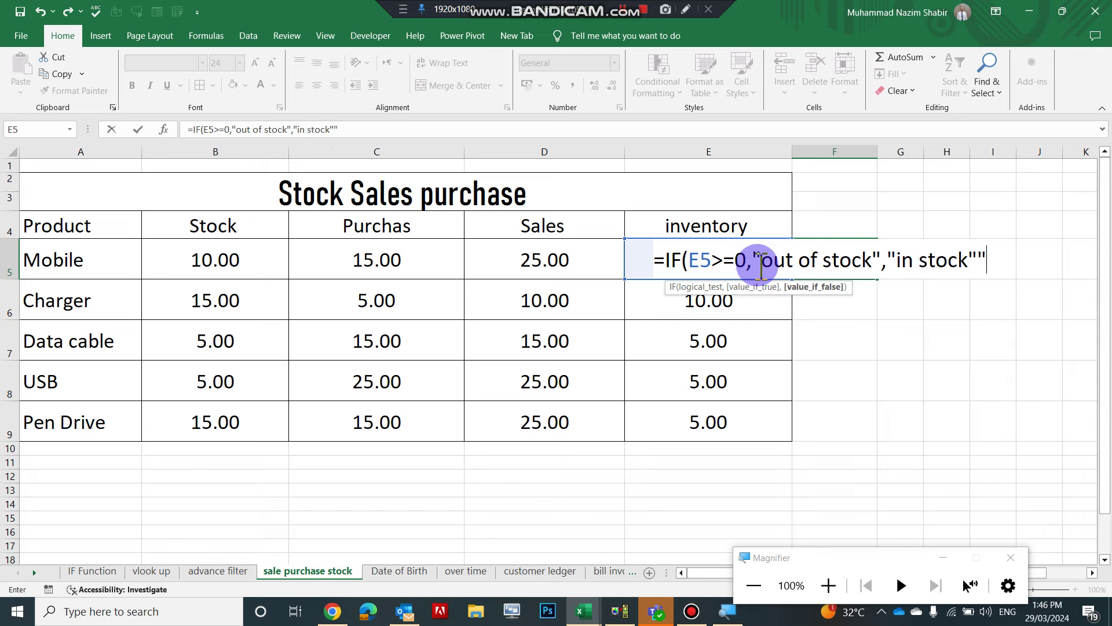
pyautogui.press('Return')
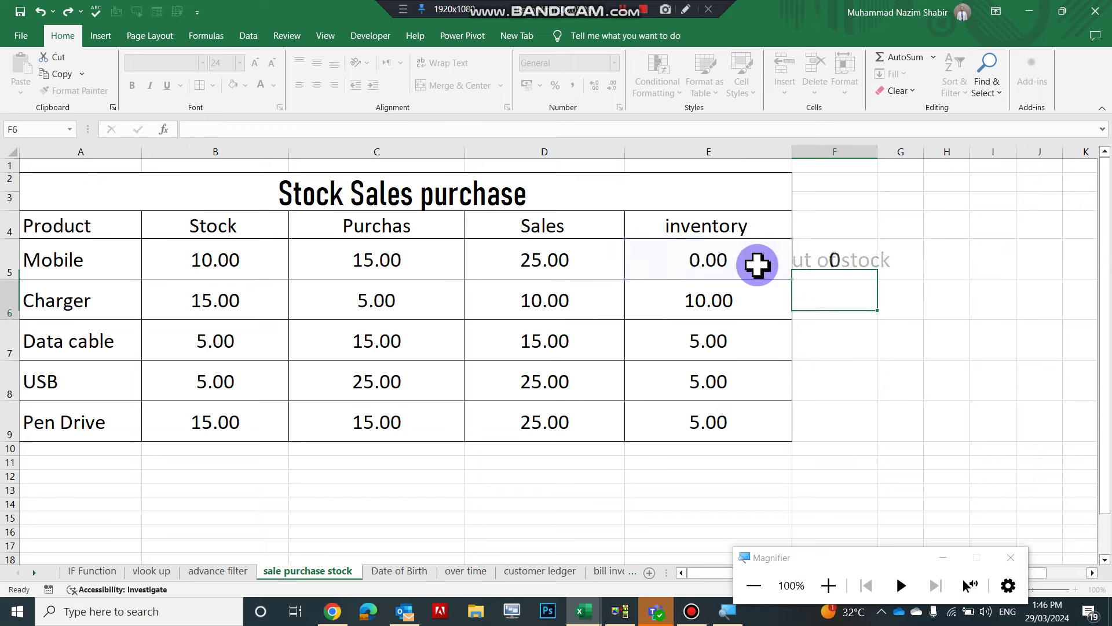
pyautogui.doubleClick(877, 155)
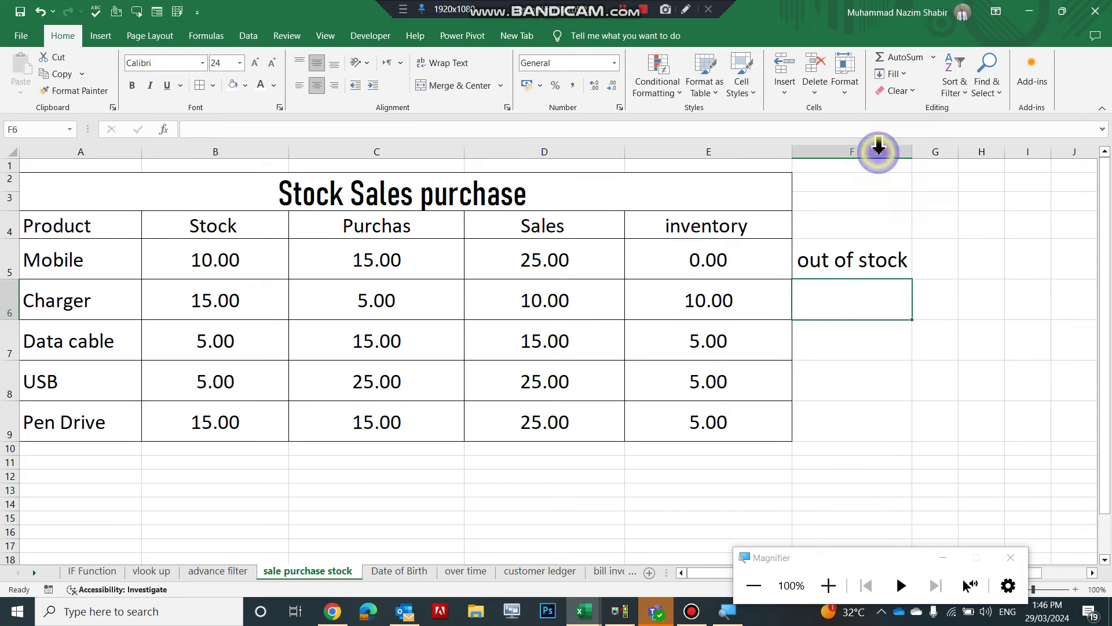
# - Type the header 'Status' in F4
pyautogui.click(885, 261)
pyautogui.click(871, 222)
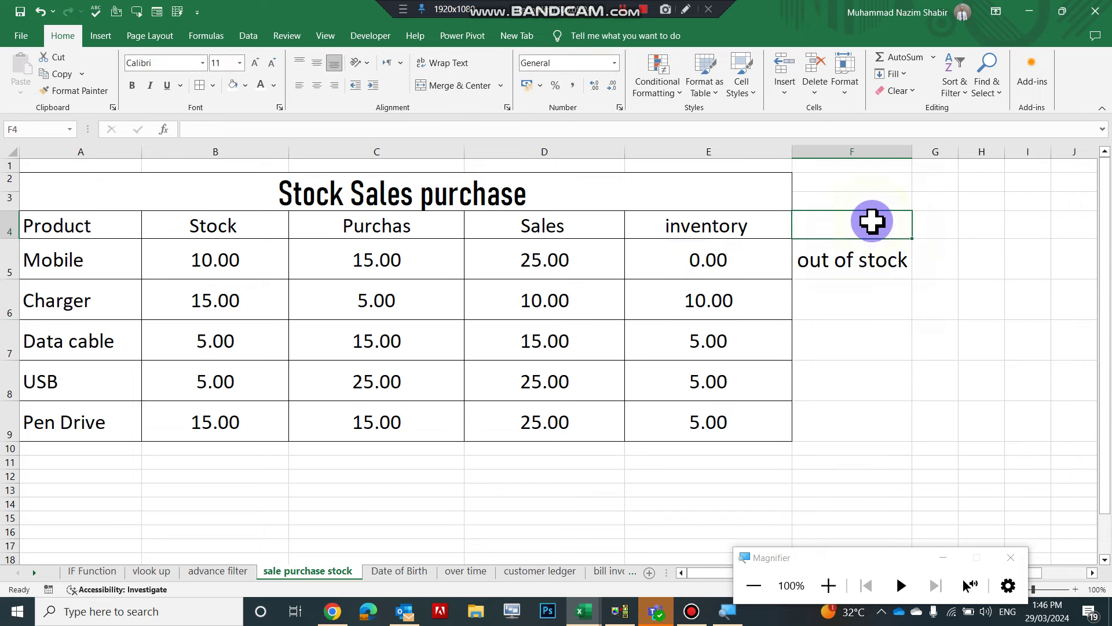
pyautogui.write('Status')
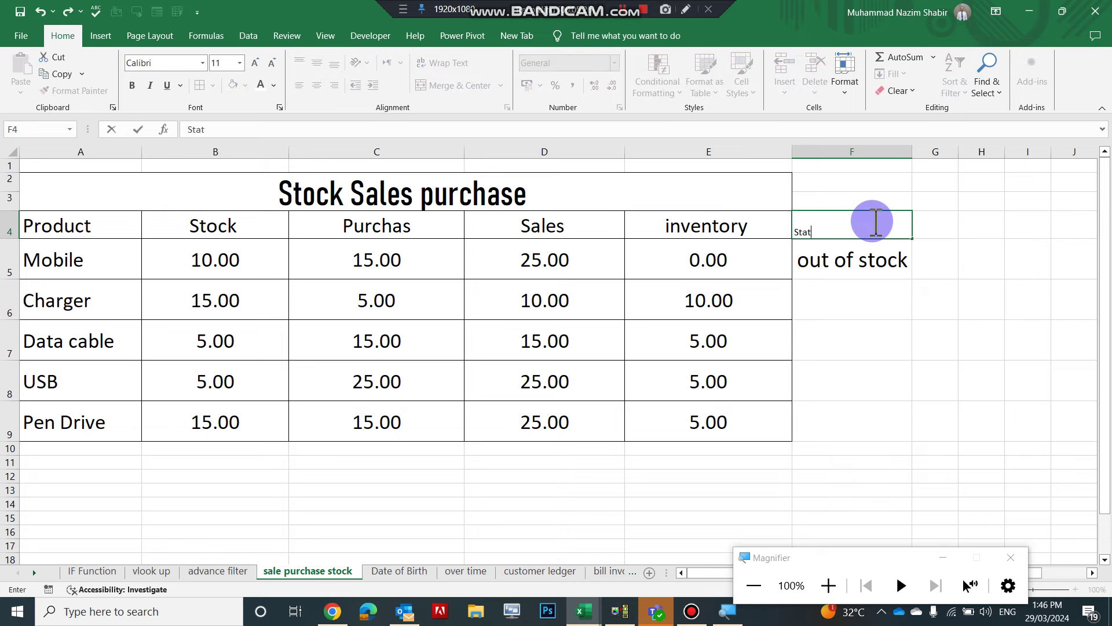
pyautogui.press('Return')
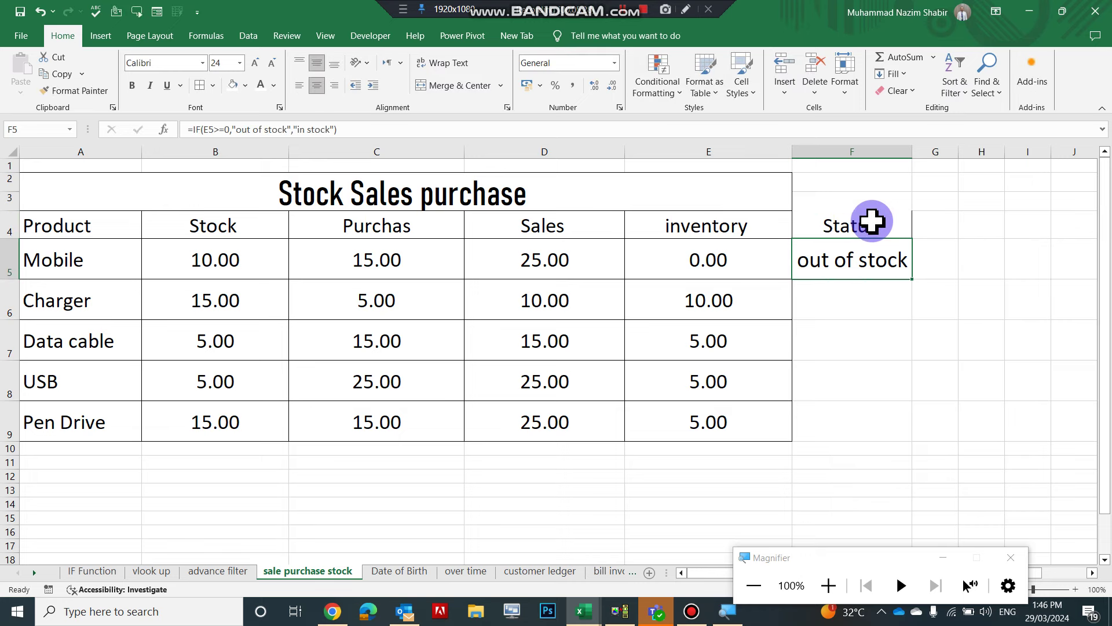
pyautogui.click(873, 222)
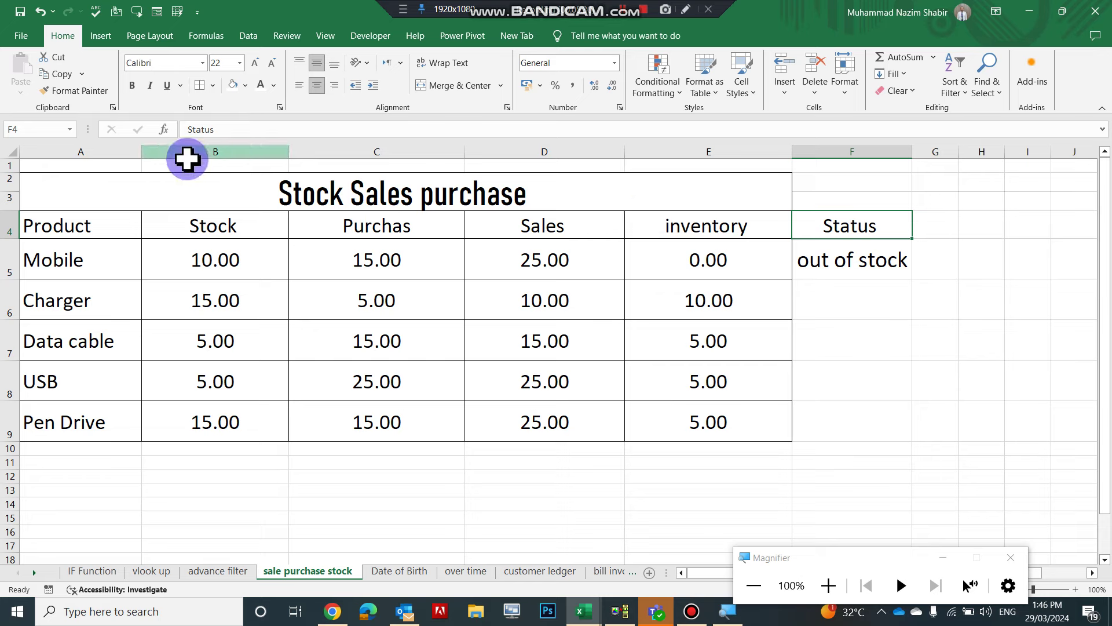
# - Re-merge and centre the title across A2:F3
pyautogui.click(68, 184)
pyautogui.moveTo(685, 203); pyautogui.dragTo(844, 181)
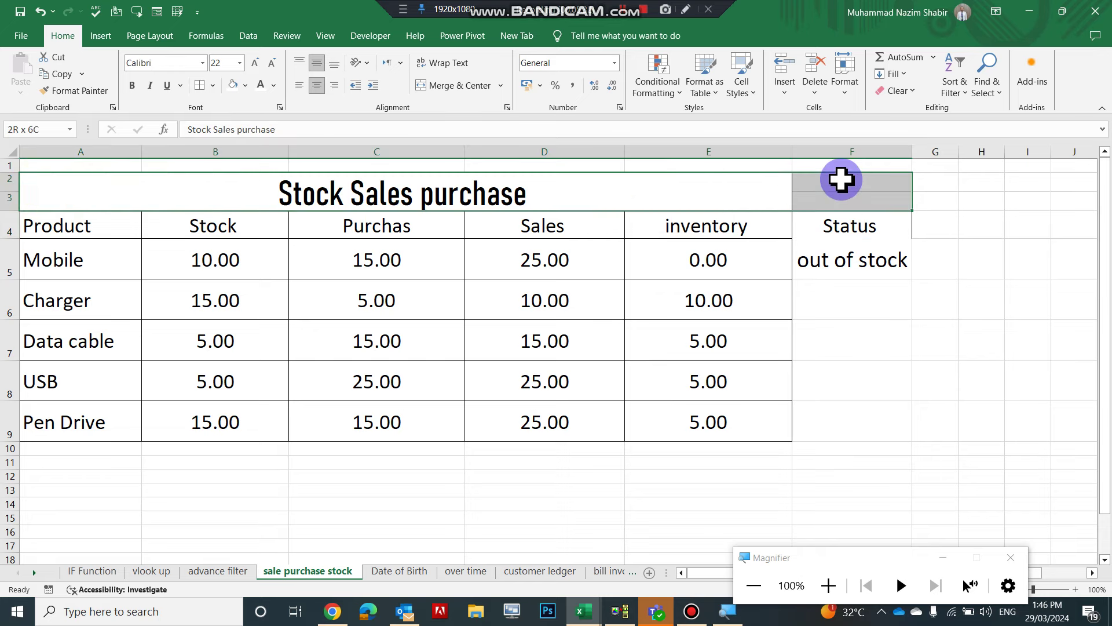
pyautogui.click(484, 86)
pyautogui.click(484, 86)
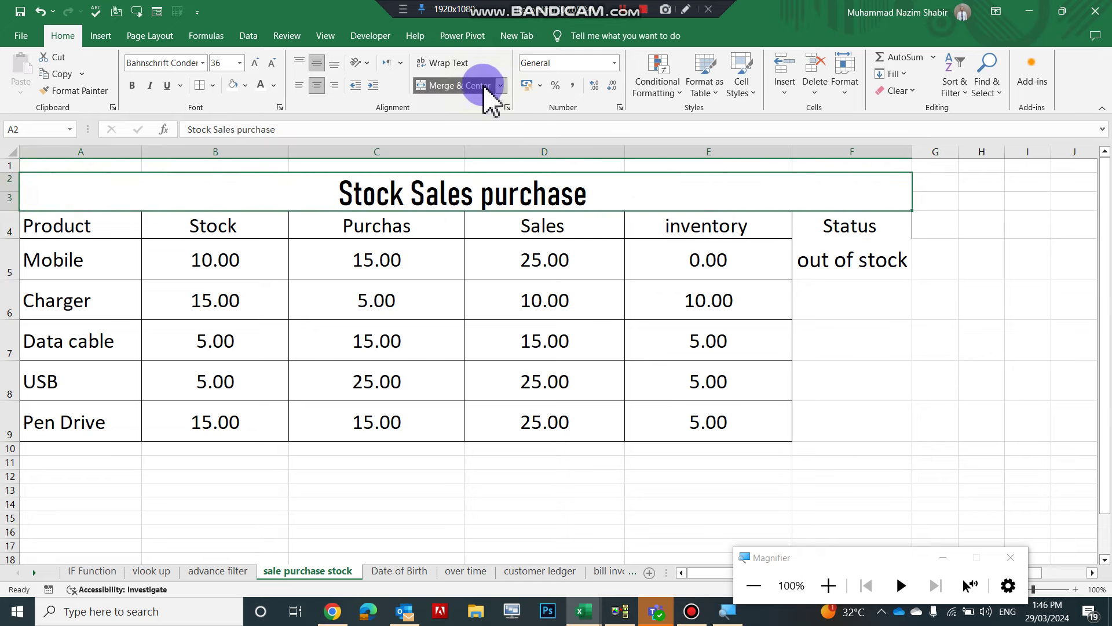
pyautogui.click(818, 267)
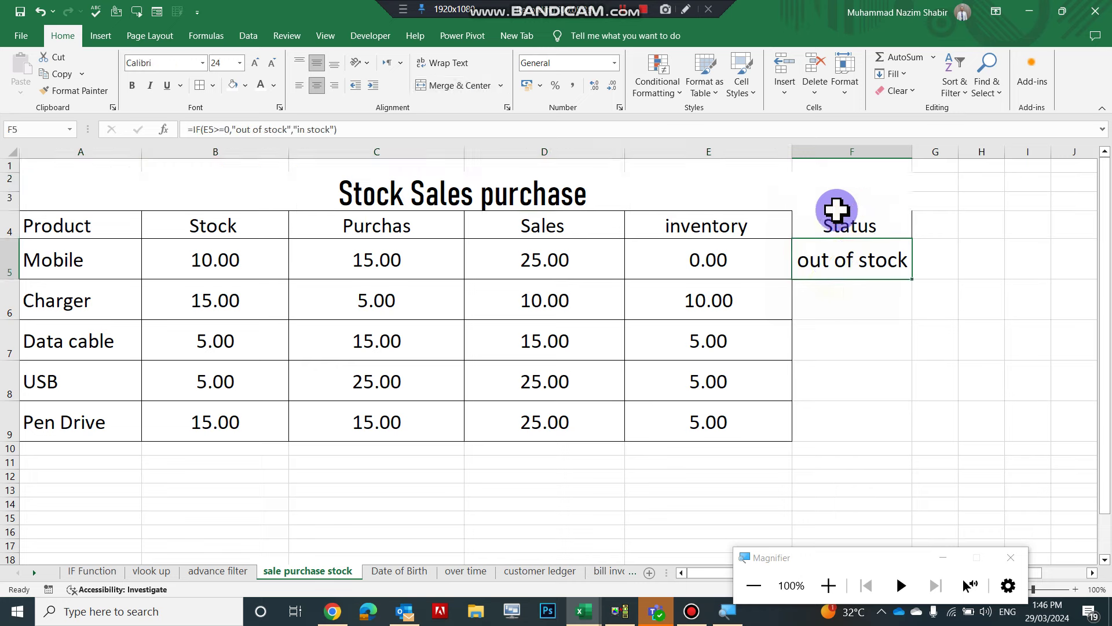
pyautogui.click(702, 199)
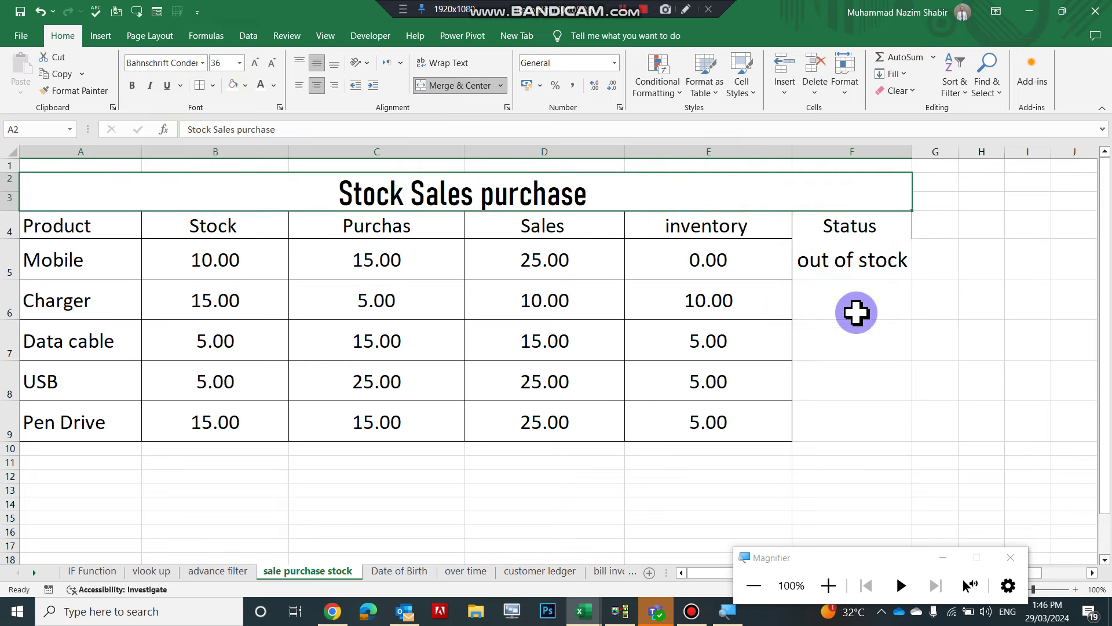
pyautogui.click(840, 303)
# - Border the Status column F4:F9 and set the F5:F9 status text to font size 18
pyautogui.click(857, 229)
pyautogui.moveTo(858, 231); pyautogui.dragTo(874, 429)
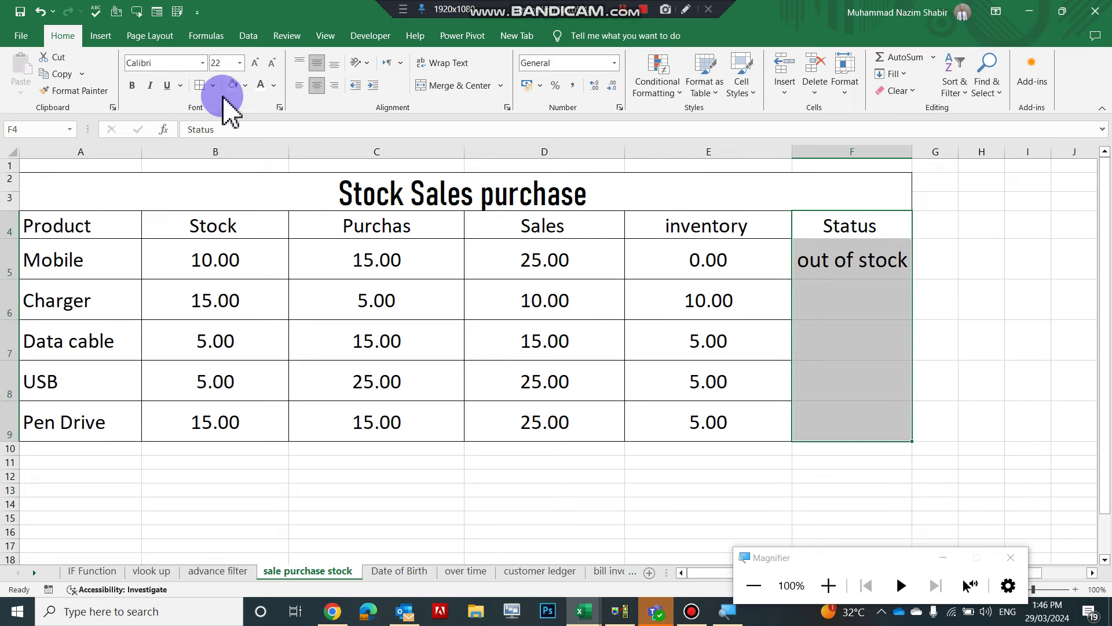
pyautogui.moveTo(890, 258); pyautogui.dragTo(886, 418)
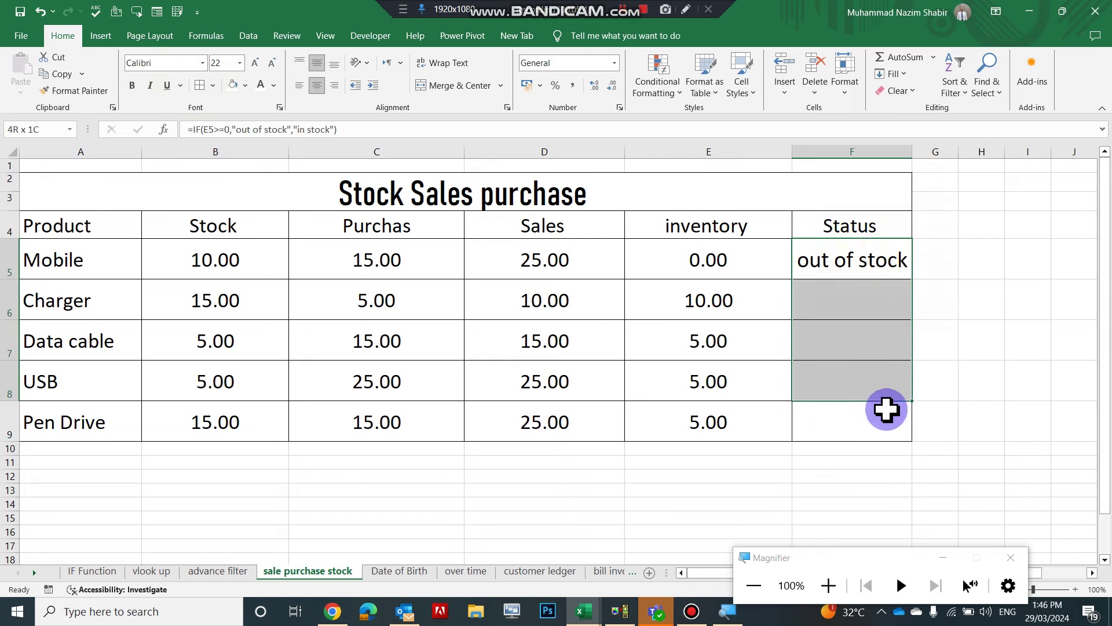
pyautogui.click(272, 61)
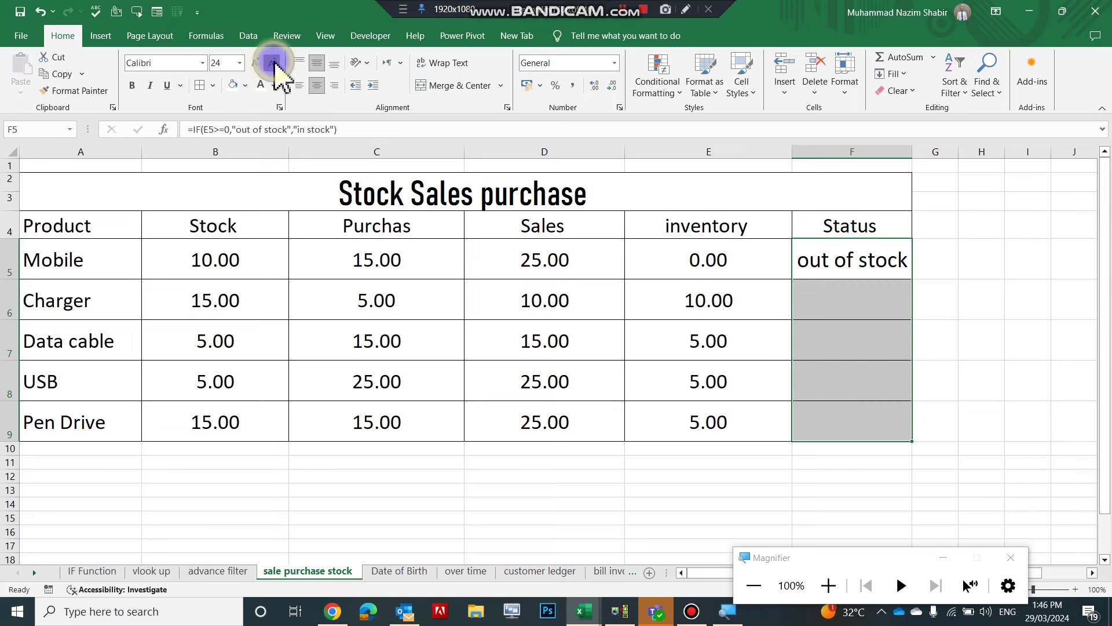
pyautogui.click(272, 62)
pyautogui.click(273, 62)
# - Fill F5's IF status formula down to F9 and check the formula in F5
pyautogui.click(806, 300)
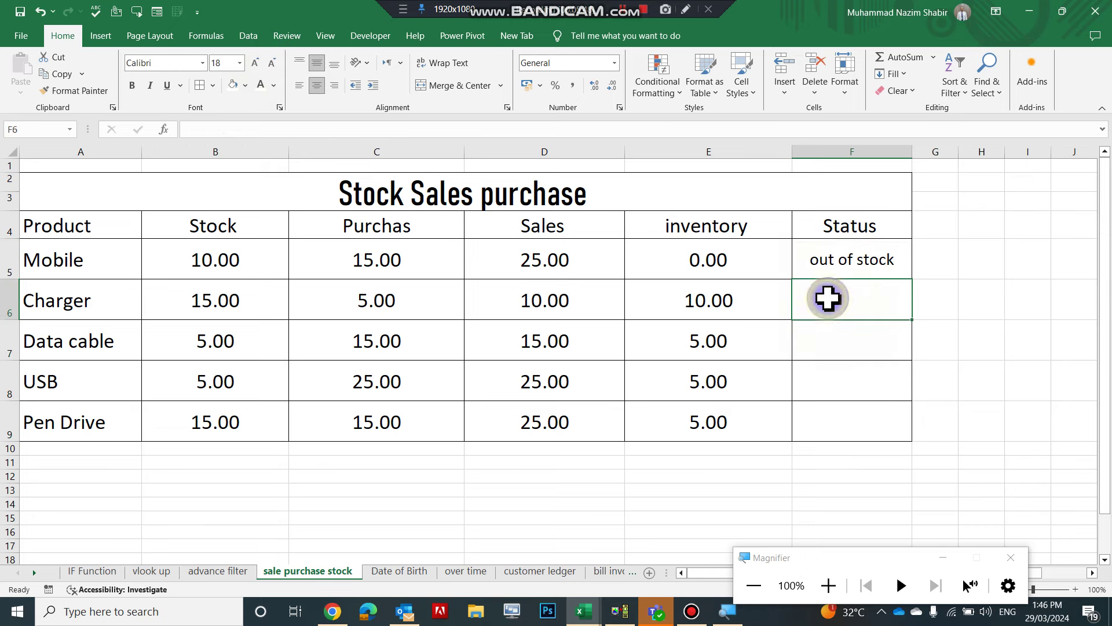
pyautogui.click(849, 257)
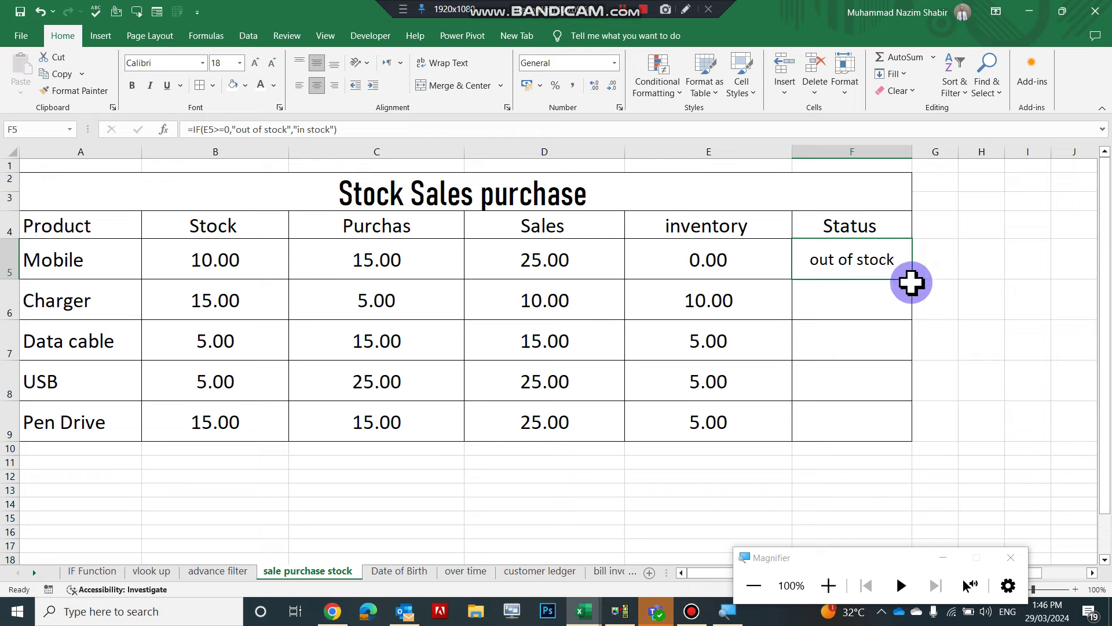
pyautogui.moveTo(896, 274)
pyautogui.mouseDown()
pyautogui.moveTo(905, 447)
pyautogui.moveTo(888, 420)
pyautogui.mouseUp()
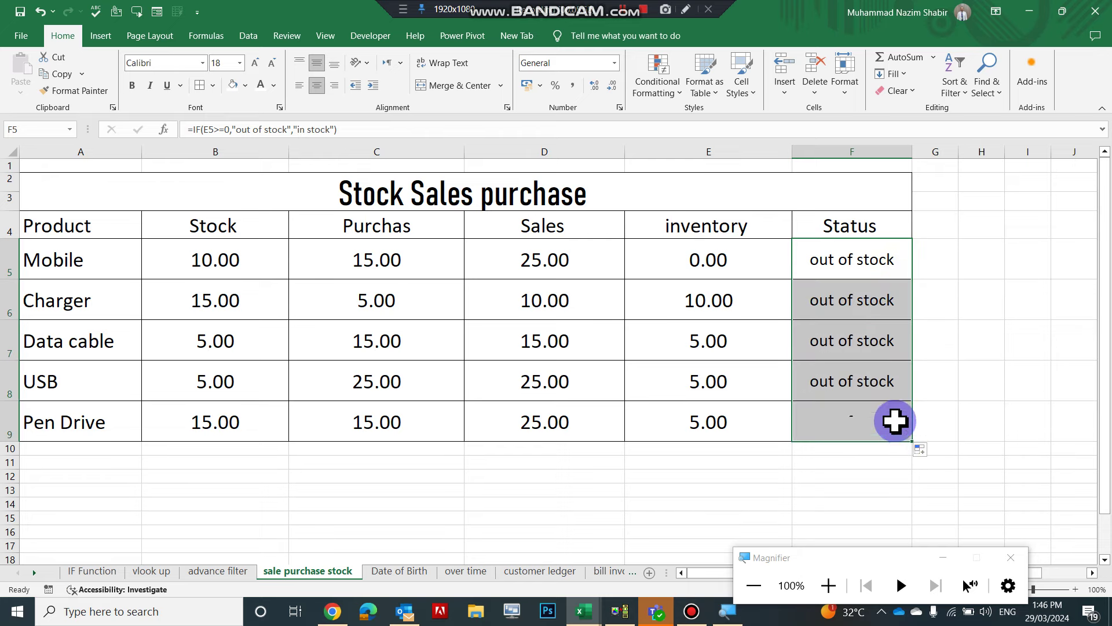
pyautogui.click(846, 260)
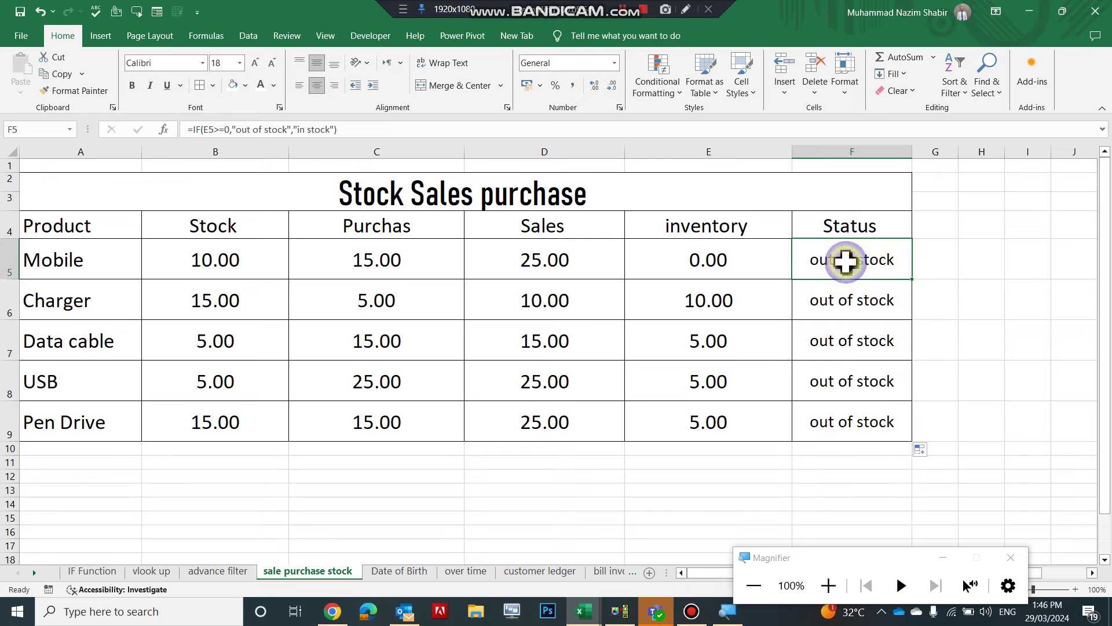
pyautogui.doubleClick(846, 261)
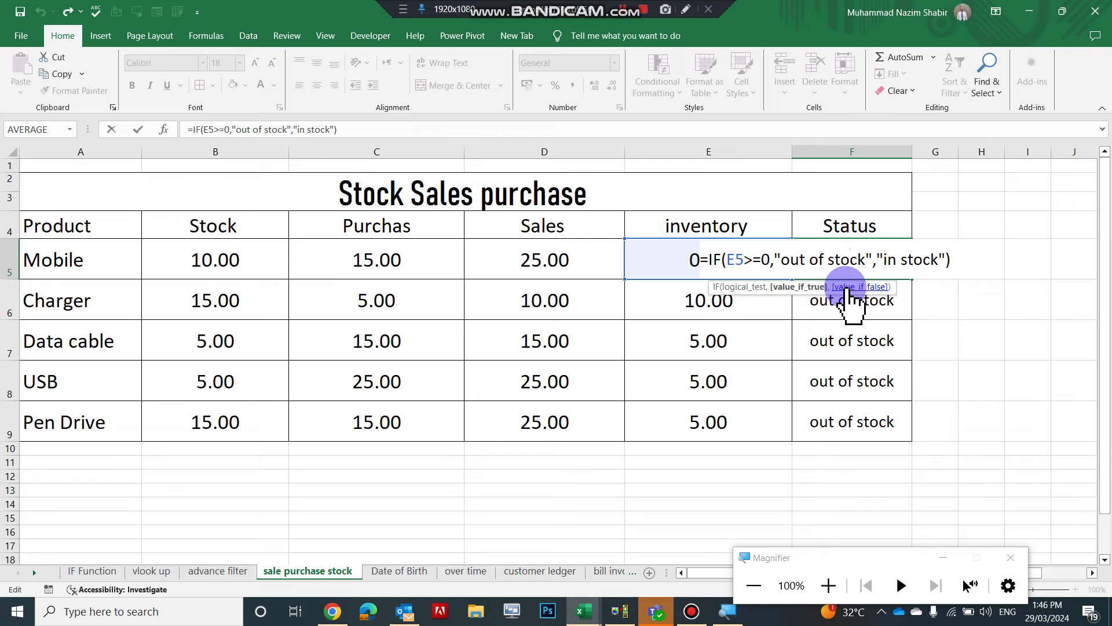
# - Change F5's status test from E5>=0 to E5=0
pyautogui.press('Escape')
pyautogui.doubleClick(851, 302)
pyautogui.press('Escape')
pyautogui.press('Escape')
pyautogui.click(851, 259)
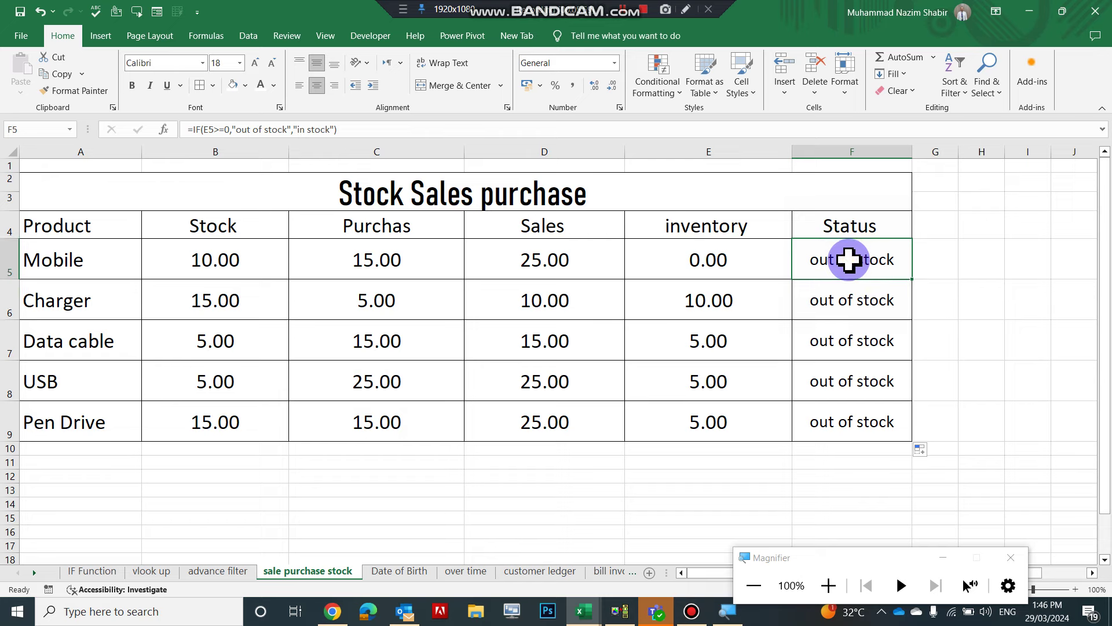
pyautogui.doubleClick(851, 259)
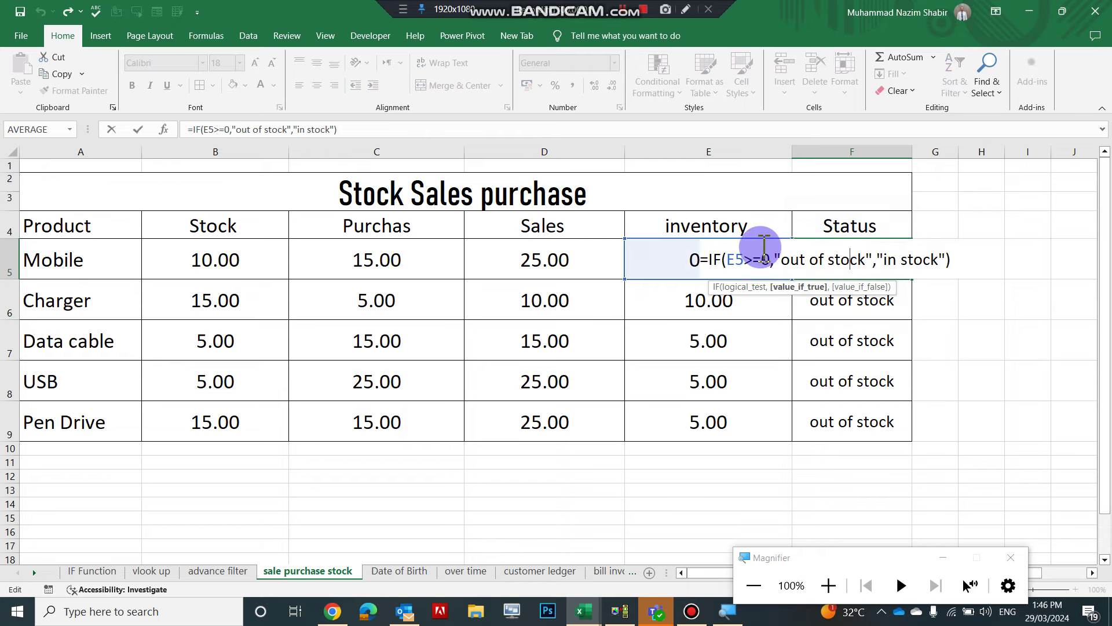
pyautogui.click(756, 259)
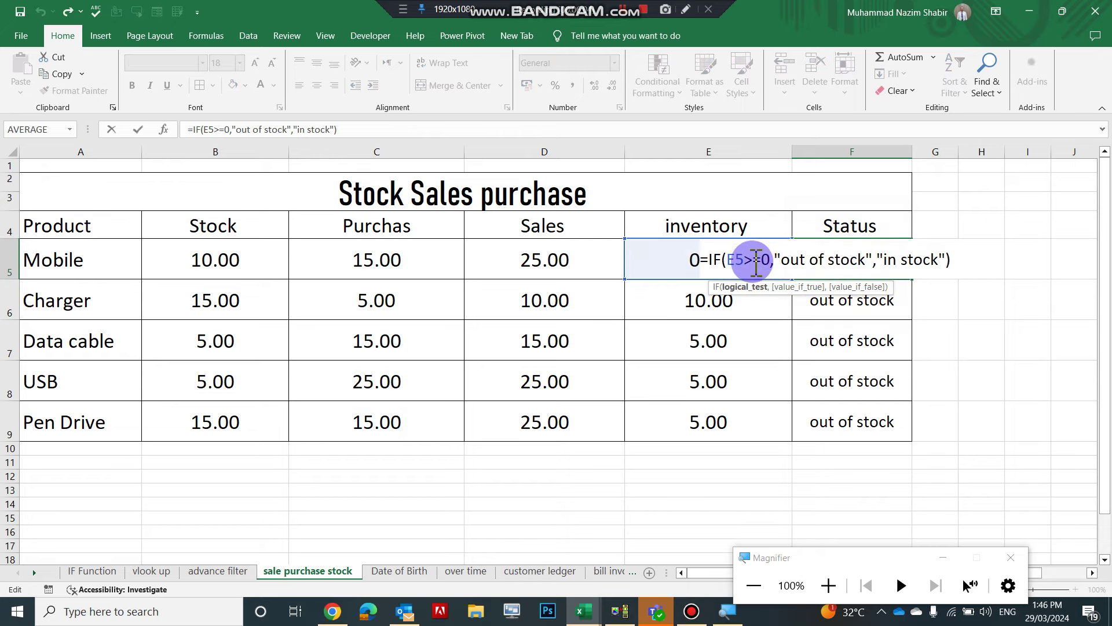
pyautogui.press('BackSpace')
pyautogui.press('Return')
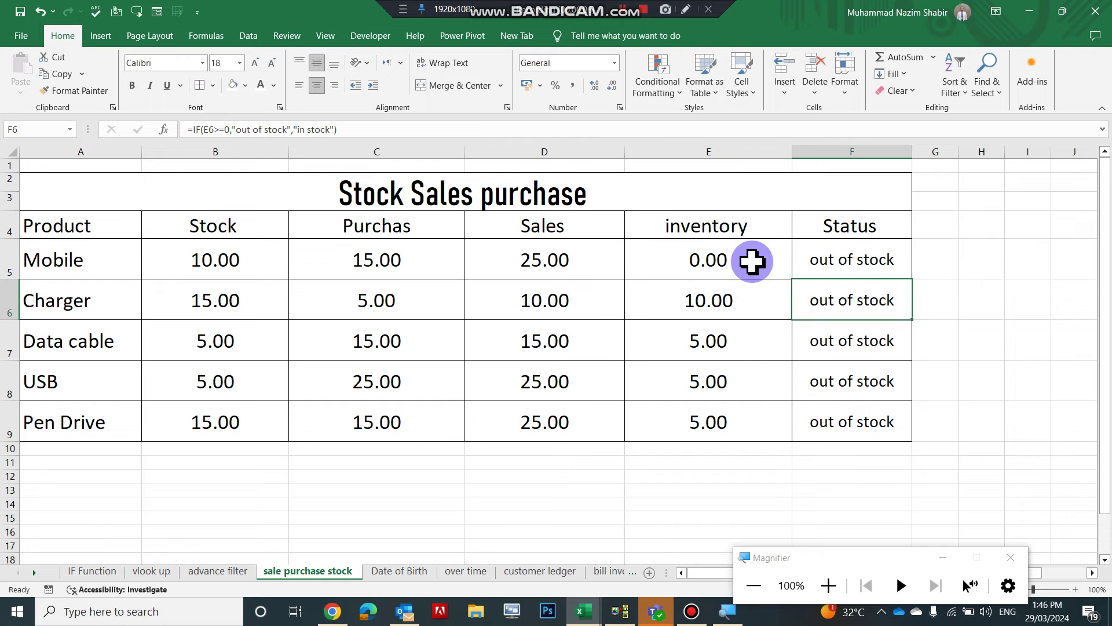
# - Fill the corrected status formula down to F9 so only Mobile reads out of stock
pyautogui.click(825, 259)
pyautogui.moveTo(912, 281); pyautogui.dragTo(912, 436)
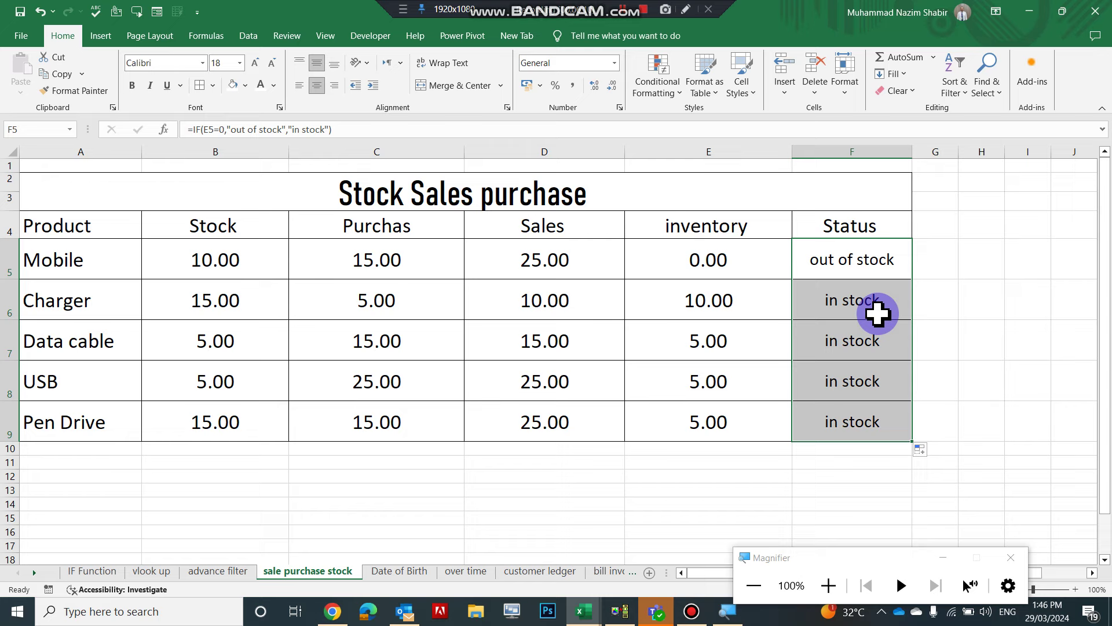
pyautogui.click(863, 270)
pyautogui.moveTo(29, 225)
pyautogui.mouseDown()
pyautogui.moveTo(757, 237)
pyautogui.moveTo(823, 223)
pyautogui.mouseUp()
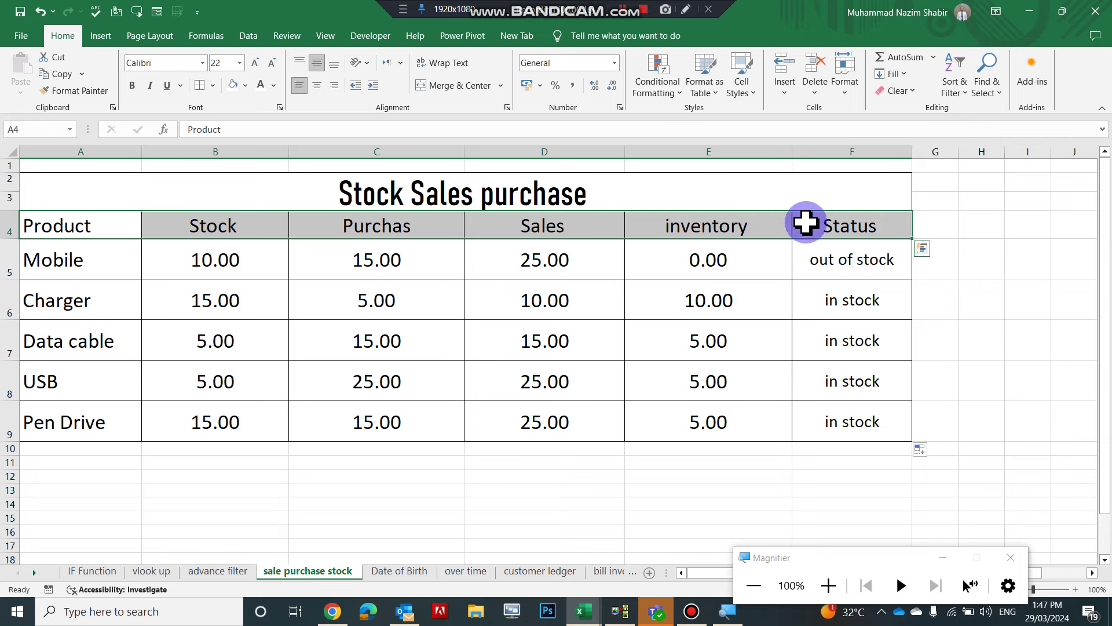
# - Fill the header row light orange and the merged Stock Sales purchase title light green
pyautogui.click(245, 85)
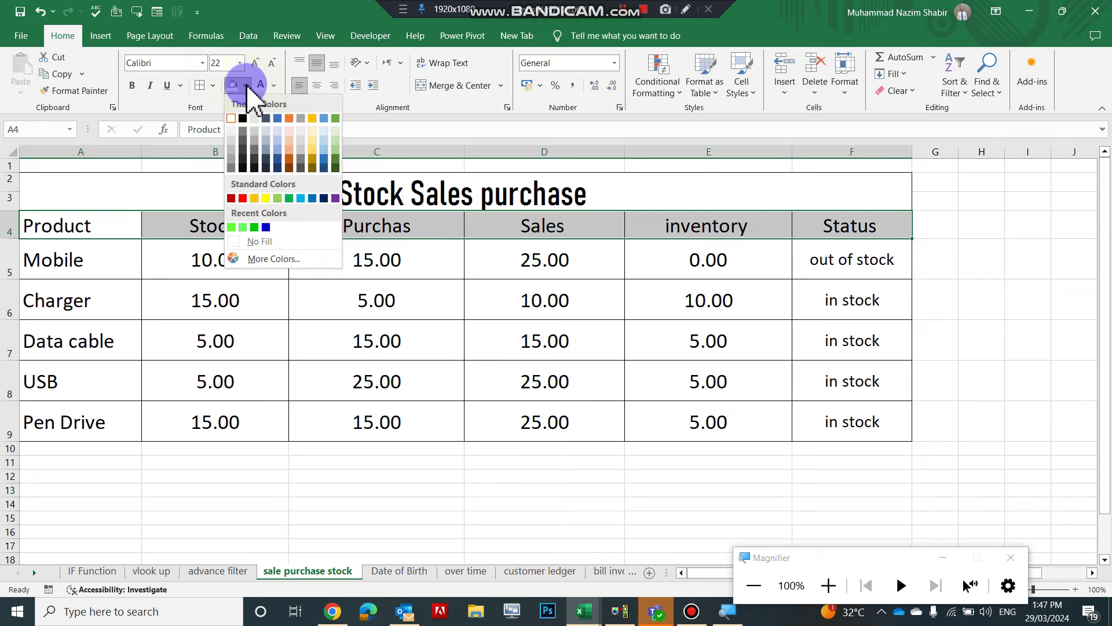
pyautogui.click(284, 134)
pyautogui.click(58, 180)
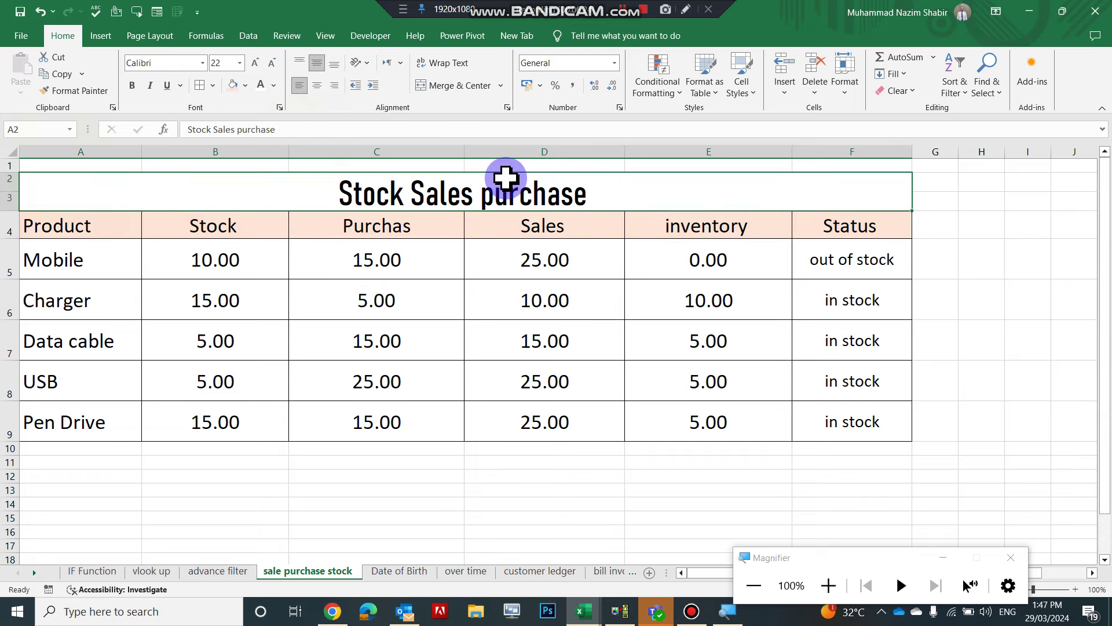
pyautogui.click(245, 87)
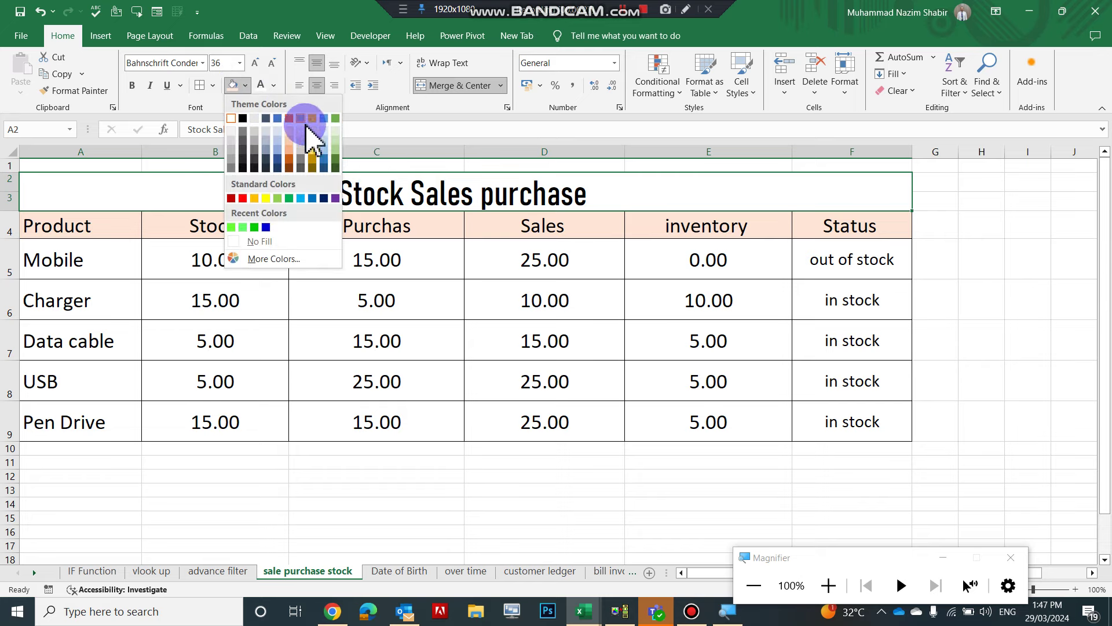
pyautogui.click(336, 141)
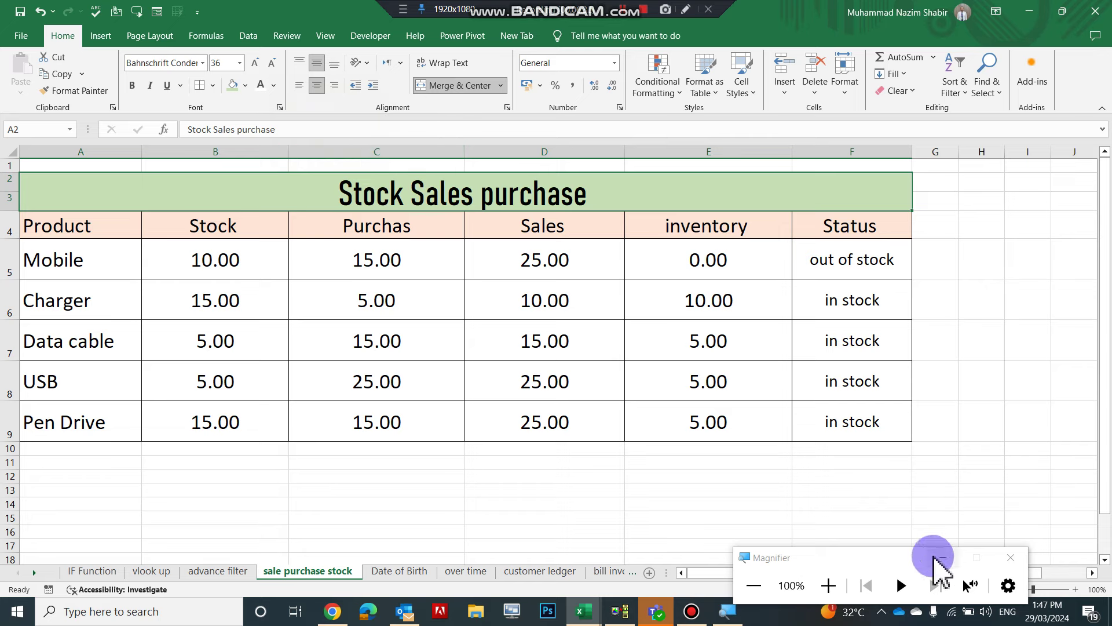
# - Switch to Page Break Preview to see where the pages break
pyautogui.moveTo(892, 558); pyautogui.dragTo(681, 563)
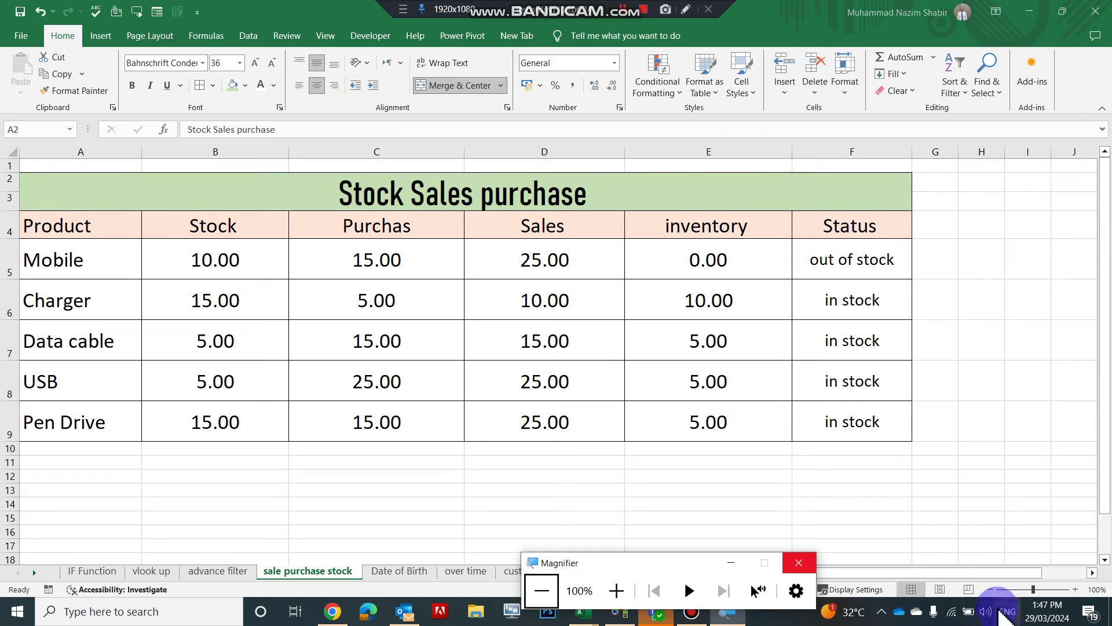
pyautogui.click(970, 588)
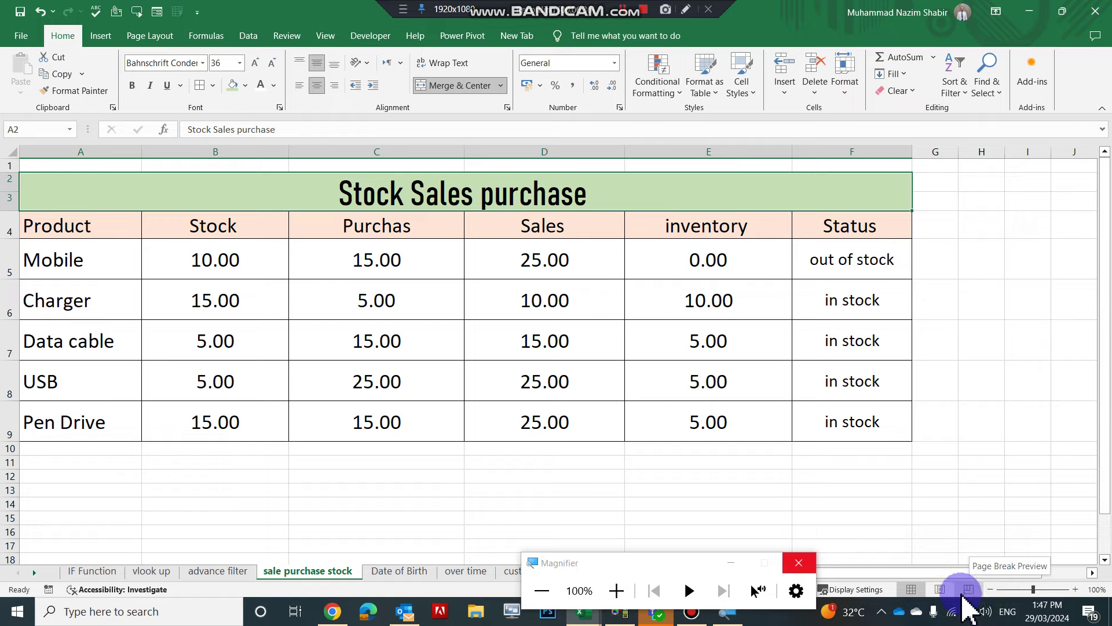
pyautogui.click(966, 590)
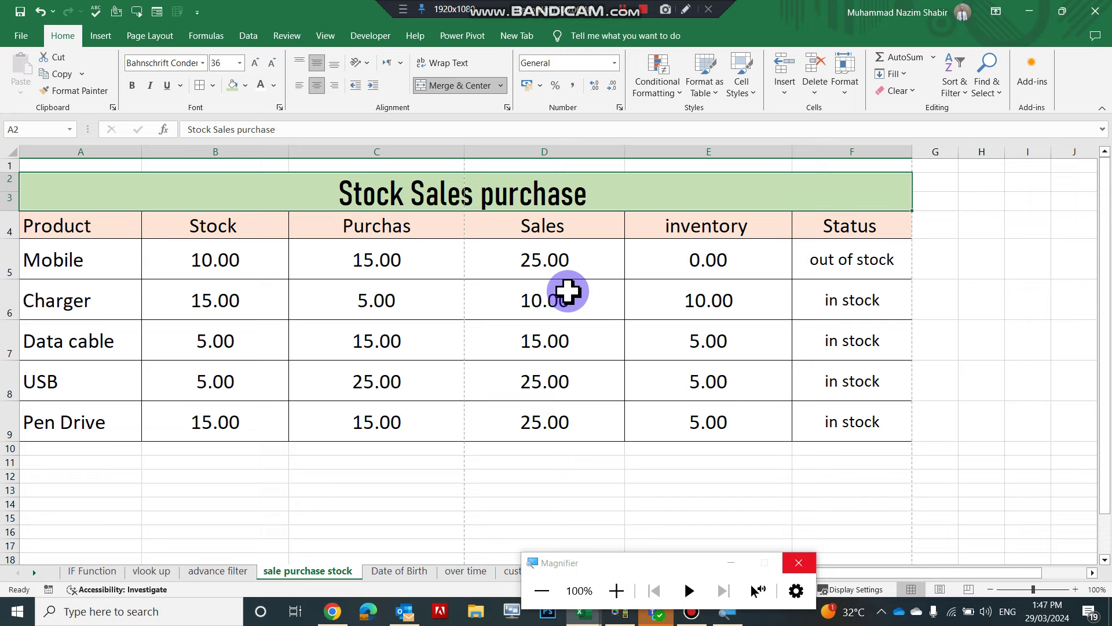
# - Make the column headings in A4:F4 bold
pyautogui.click(566, 245)
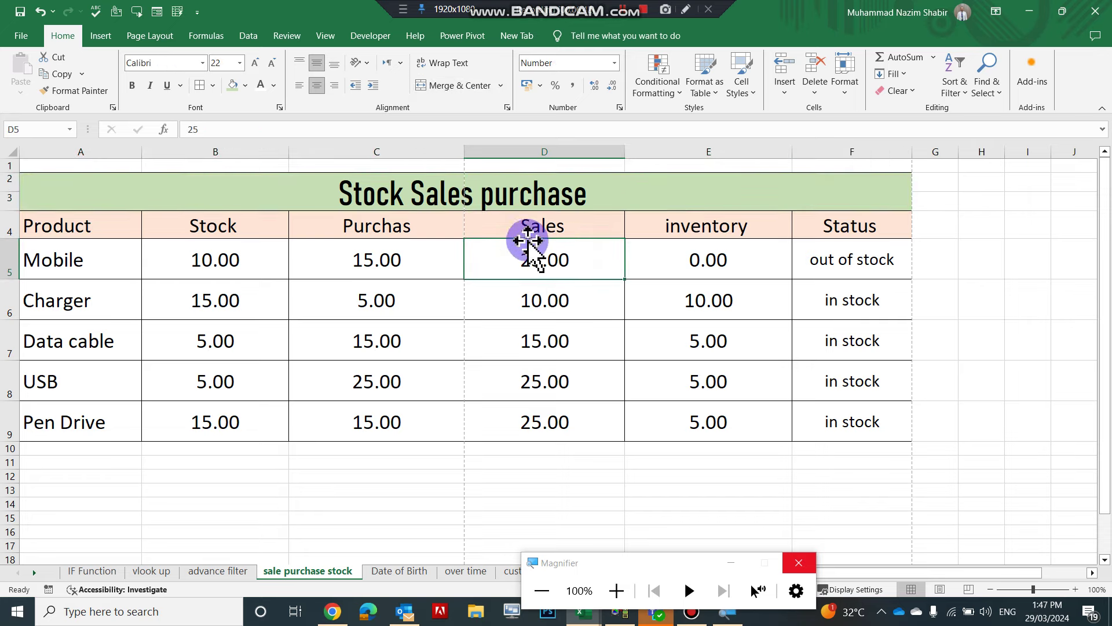
pyautogui.click(372, 191)
pyautogui.moveTo(69, 223); pyautogui.dragTo(825, 230)
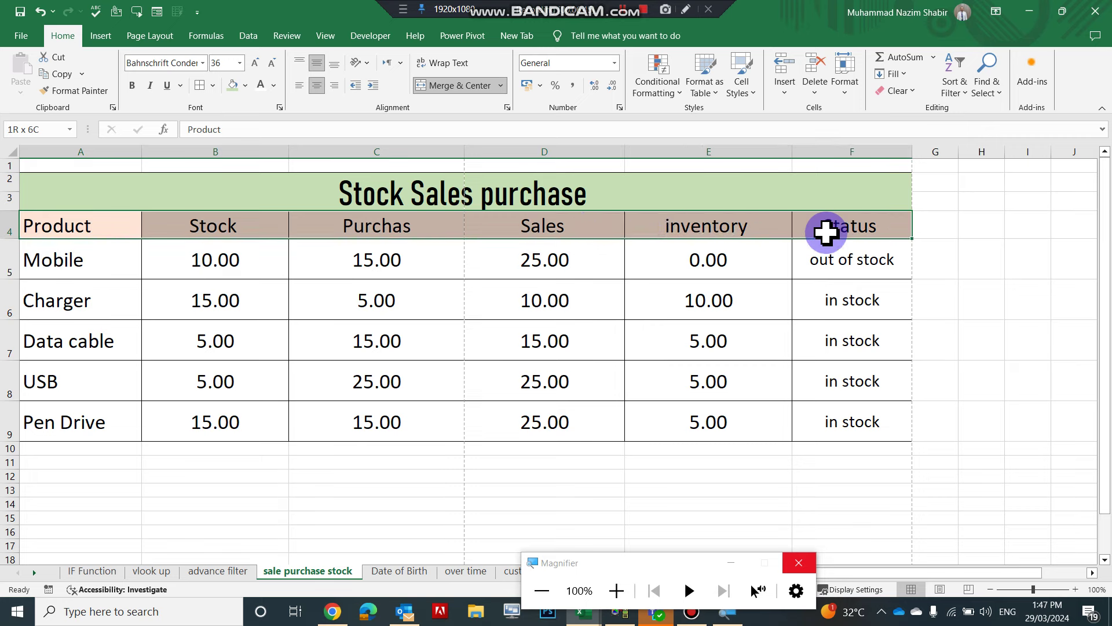
pyautogui.click(133, 86)
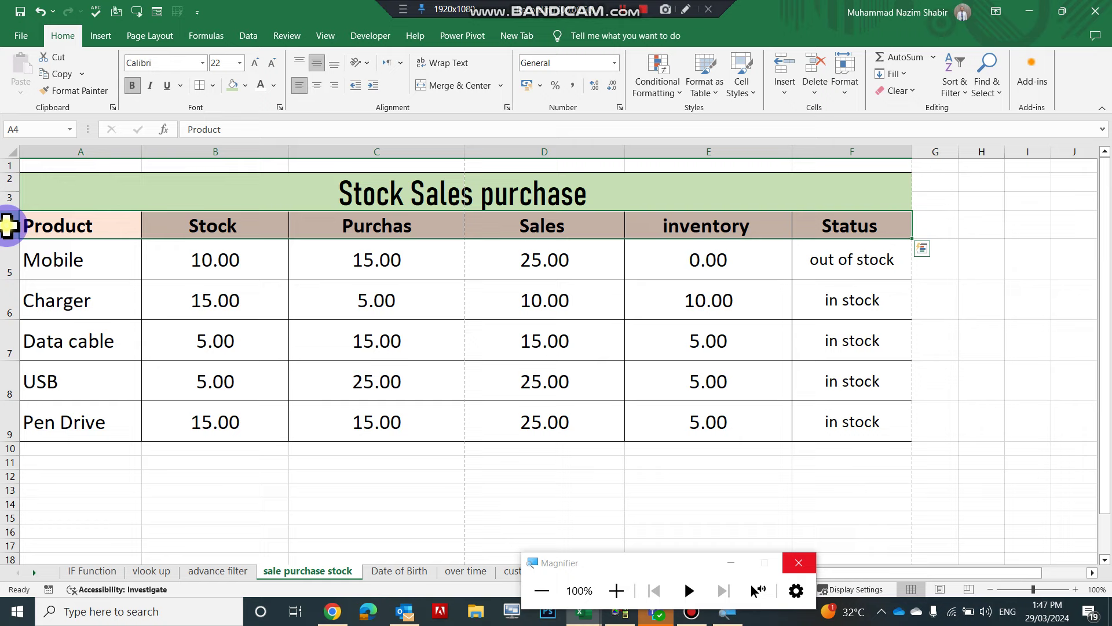
# - Drag row 4's lower border down to make the header row taller
pyautogui.click(14, 230)
pyautogui.moveTo(18, 240); pyautogui.dragTo(17, 262)
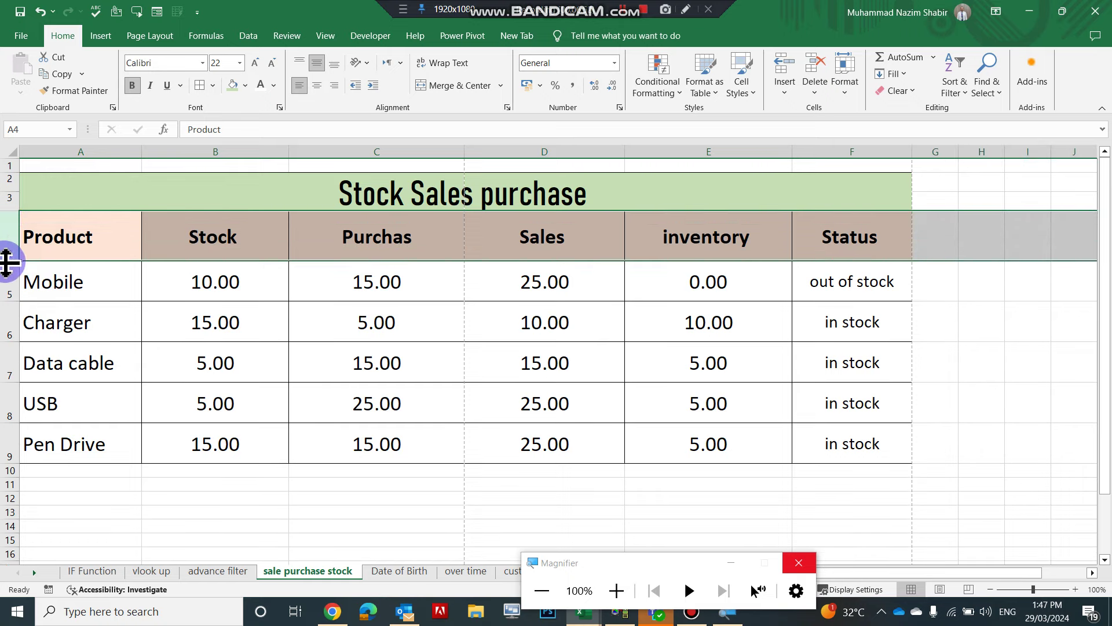
pyautogui.click(222, 313)
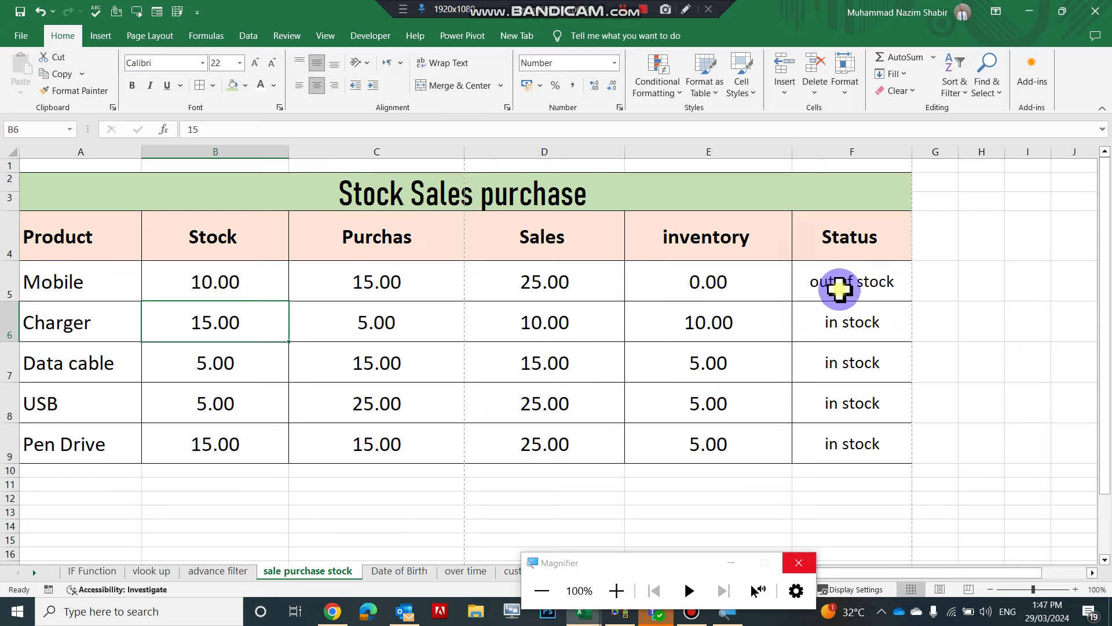
pyautogui.click(839, 288)
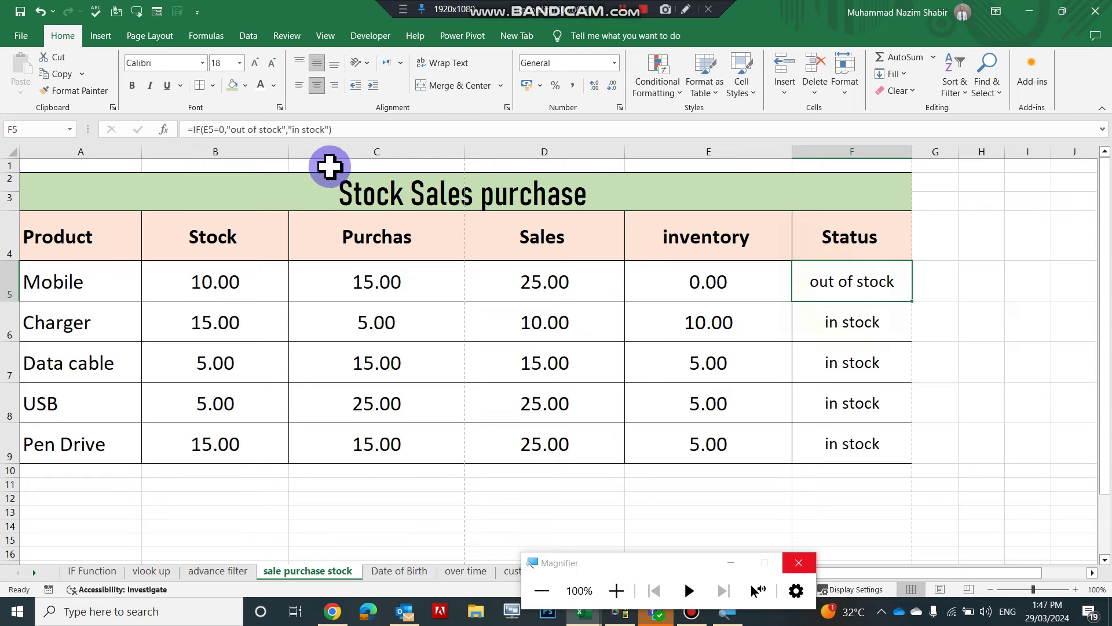
# - Colour F5's out of stock text red and the F6:F9 in stock text dark green
pyautogui.click(274, 86)
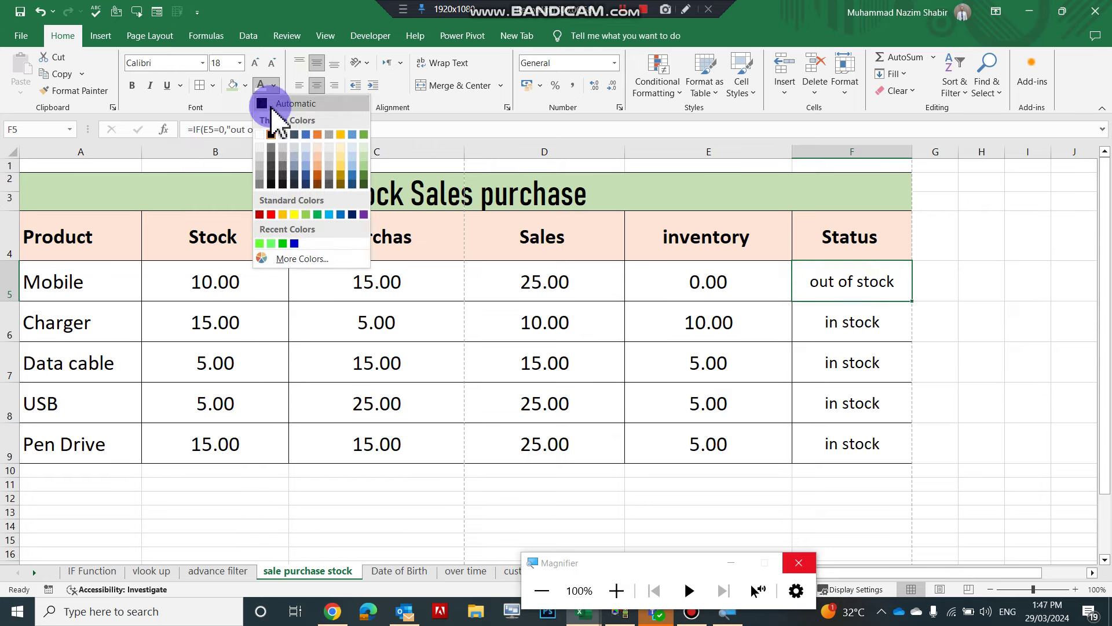
pyautogui.click(270, 214)
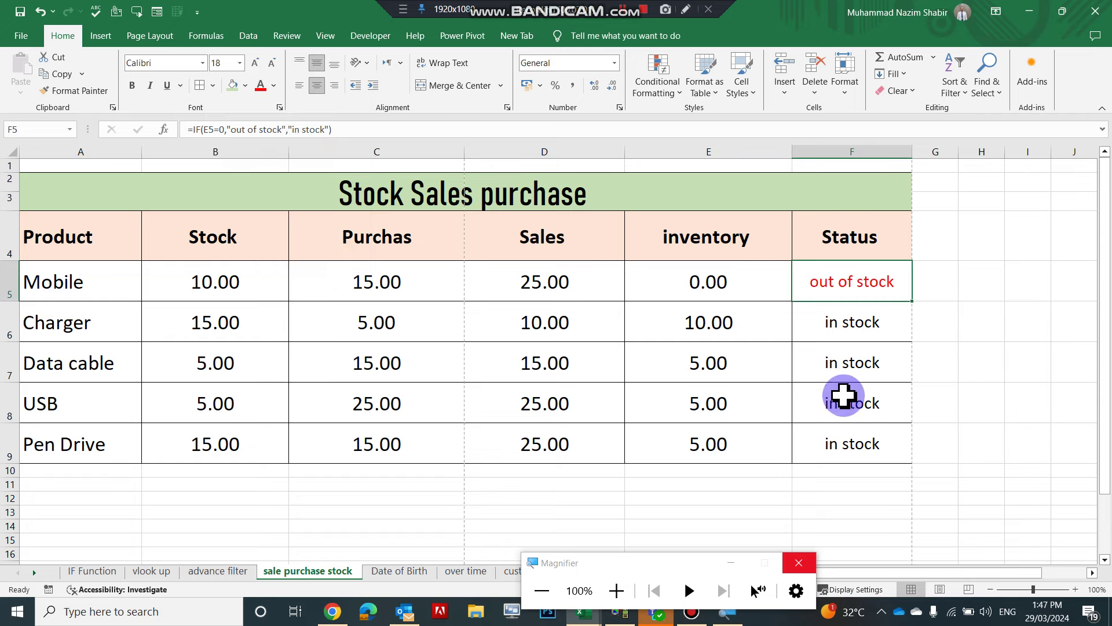
pyautogui.moveTo(852, 338); pyautogui.dragTo(864, 444)
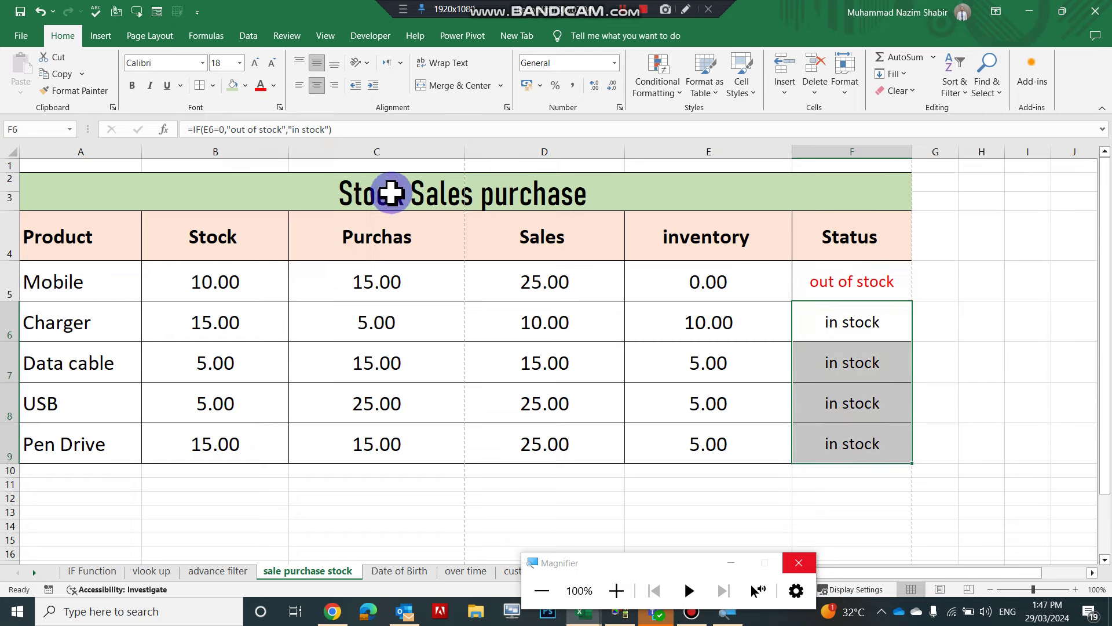
pyautogui.click(245, 86)
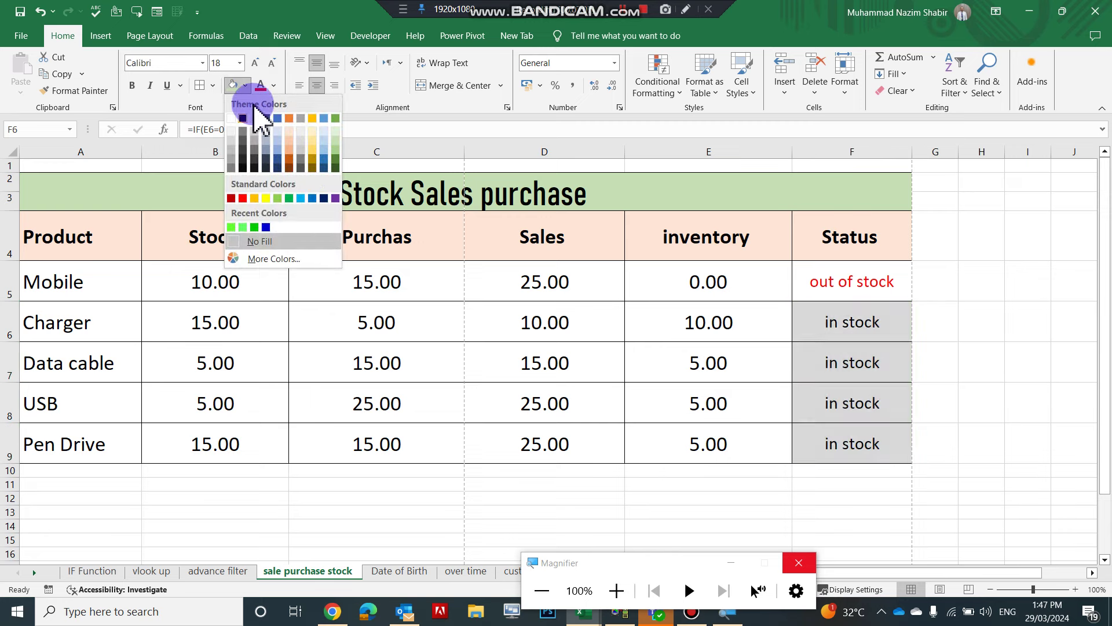
pyautogui.click(274, 85)
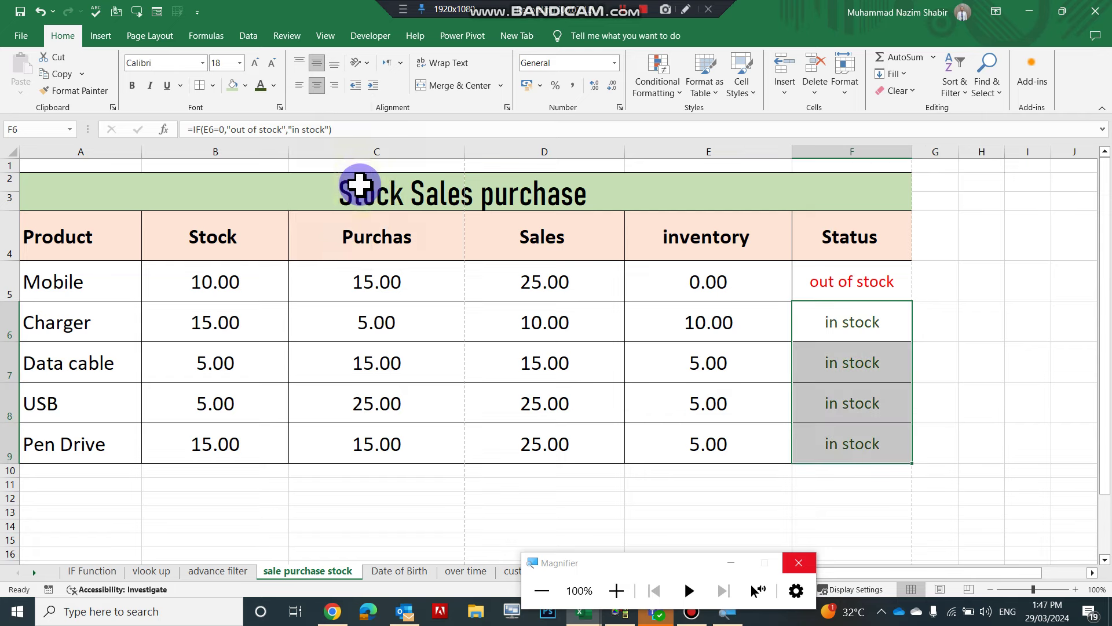
pyautogui.click(363, 184)
# - Make all the status text in F5:F9 bold
pyautogui.moveTo(831, 280); pyautogui.dragTo(849, 439)
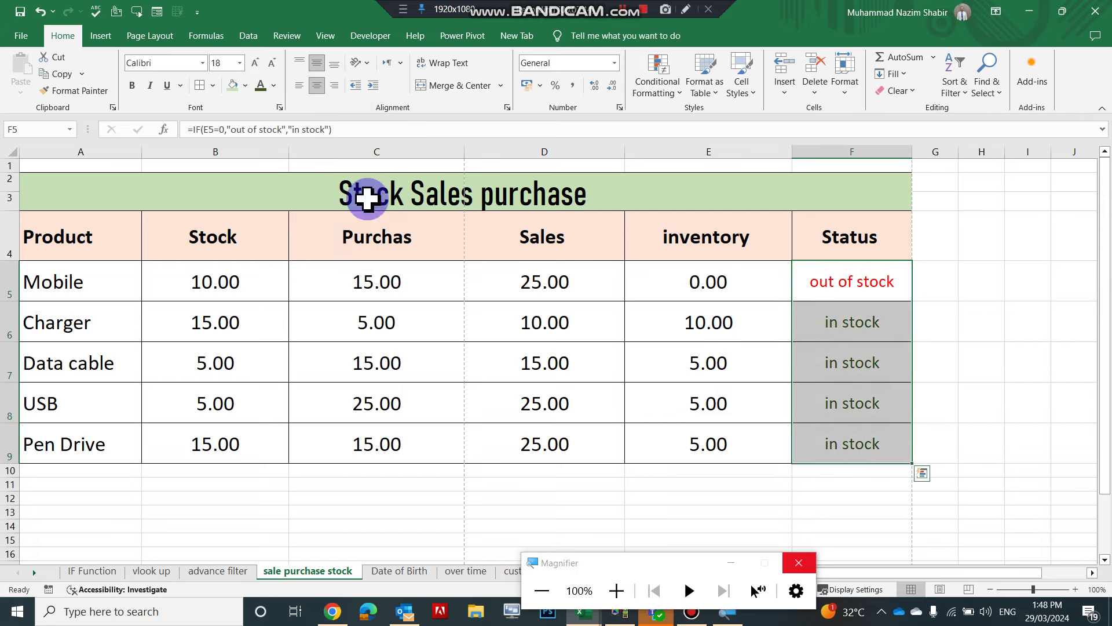
pyautogui.click(132, 86)
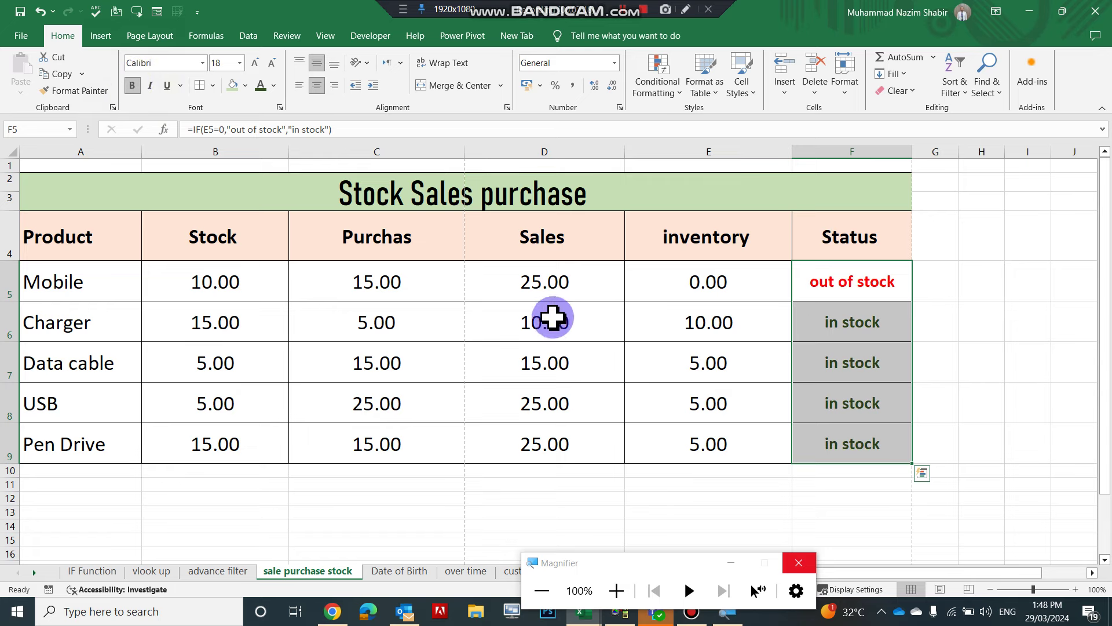
pyautogui.click(548, 297)
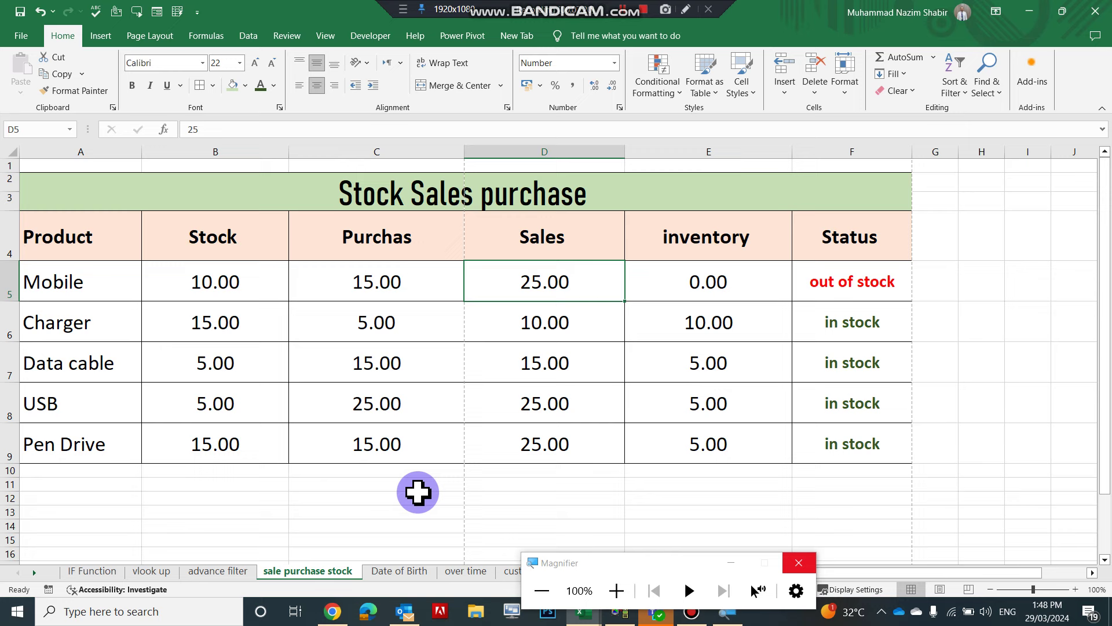